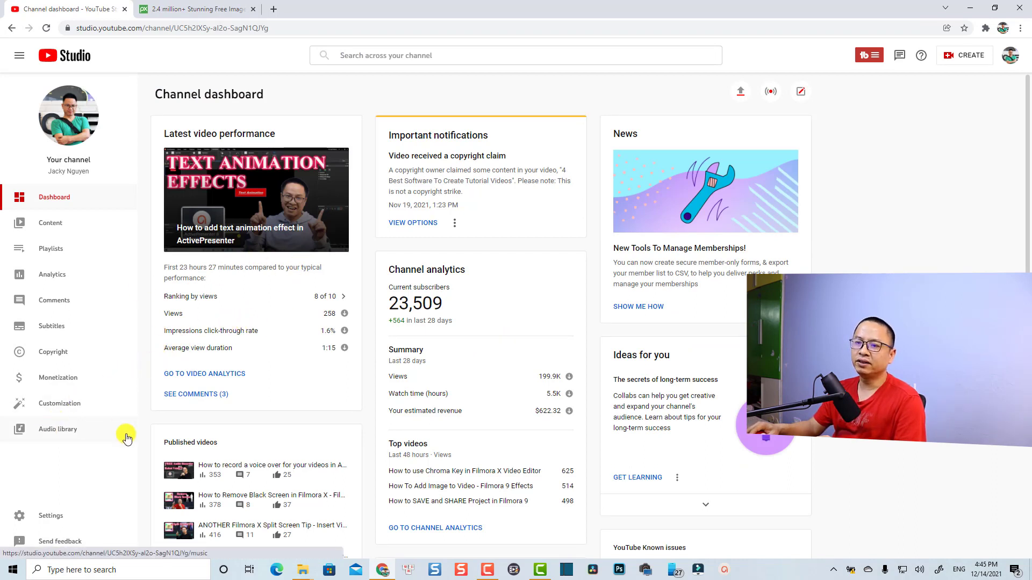
# Step: Filter the audio library's free music by the Cinematic genre and download the track Large Smile Mood
pyautogui.click(102, 431)
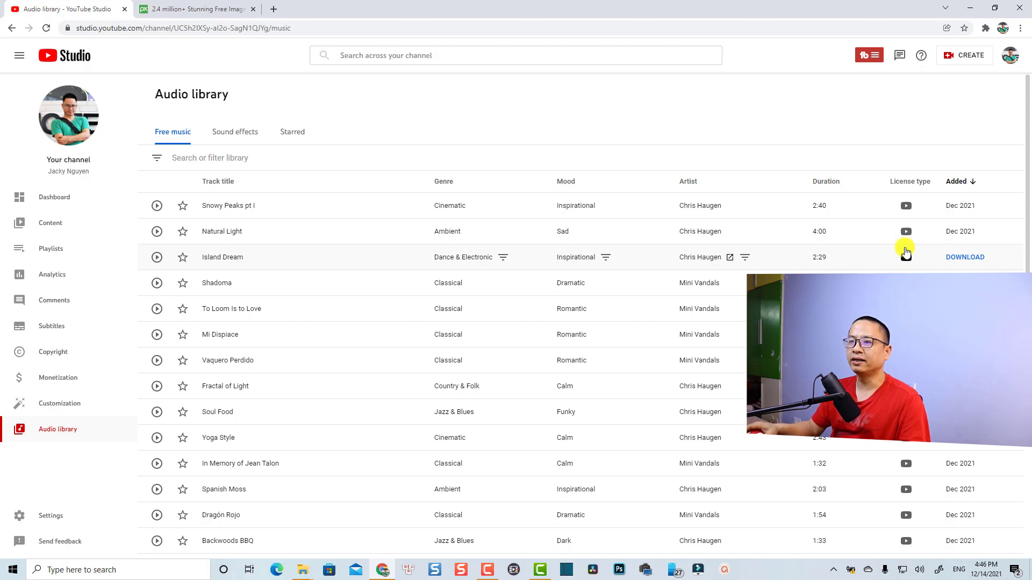
pyautogui.click(158, 160)
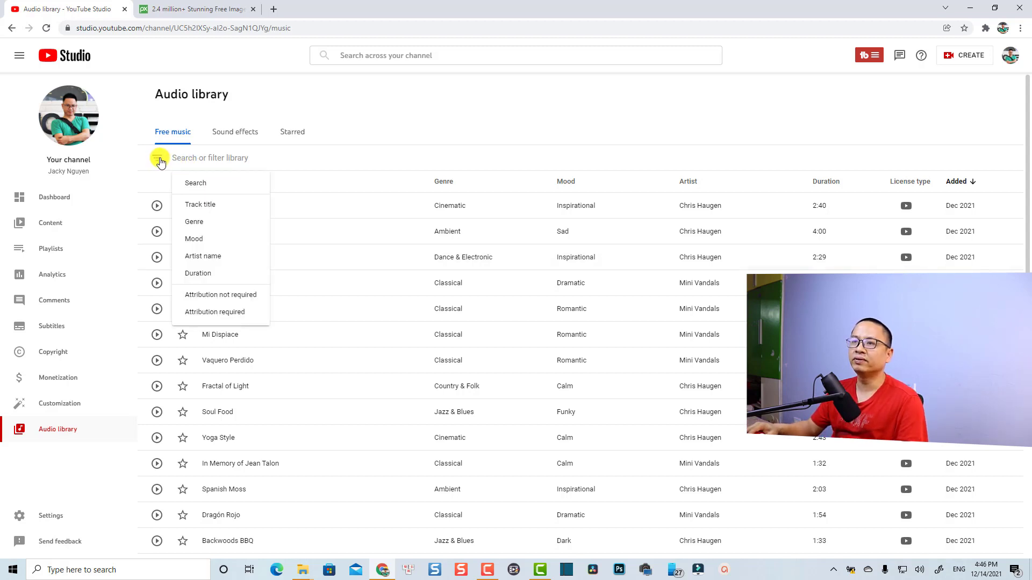
pyautogui.click(207, 220)
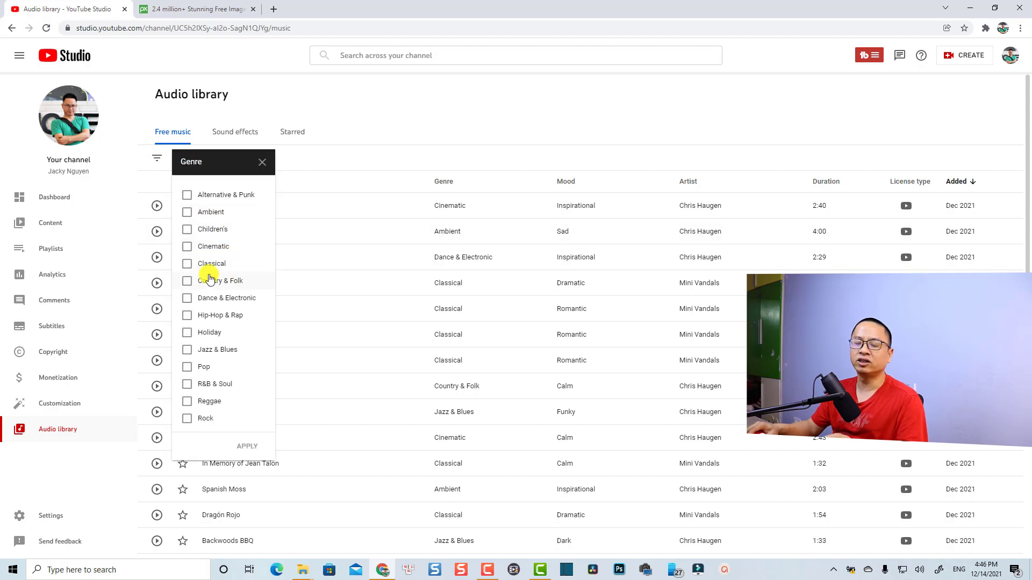
pyautogui.click(187, 246)
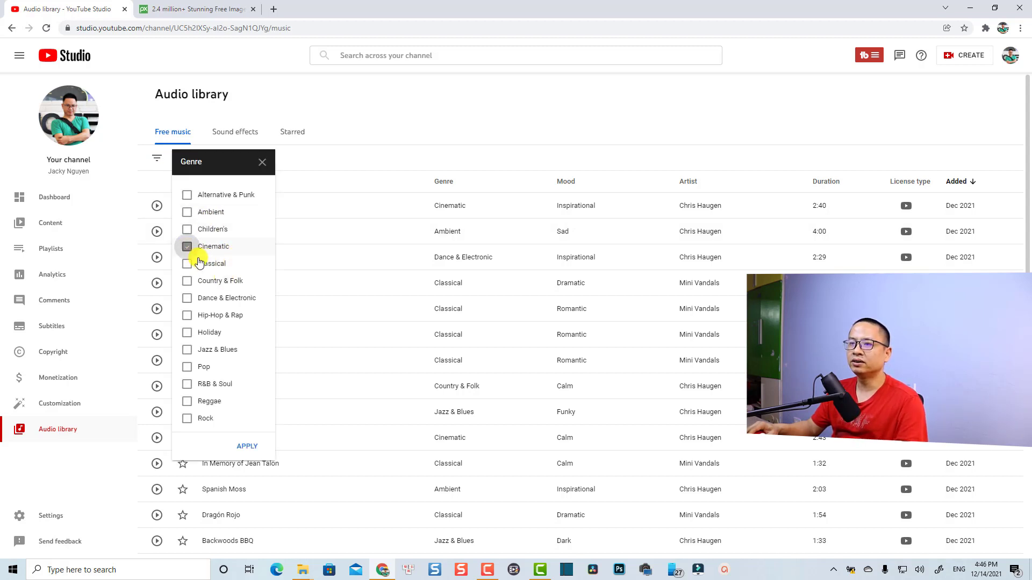
pyautogui.click(247, 446)
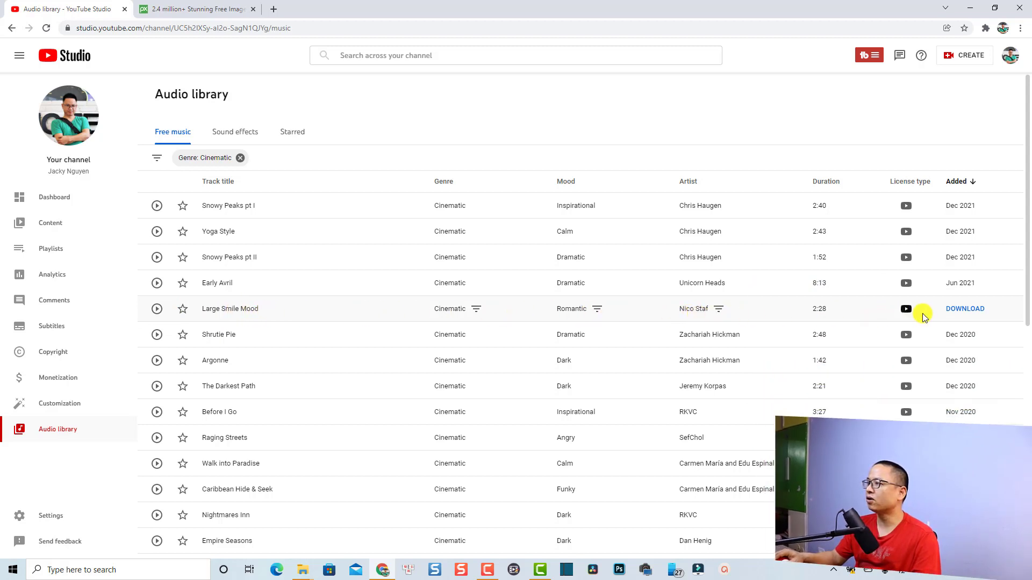
pyautogui.click(964, 311)
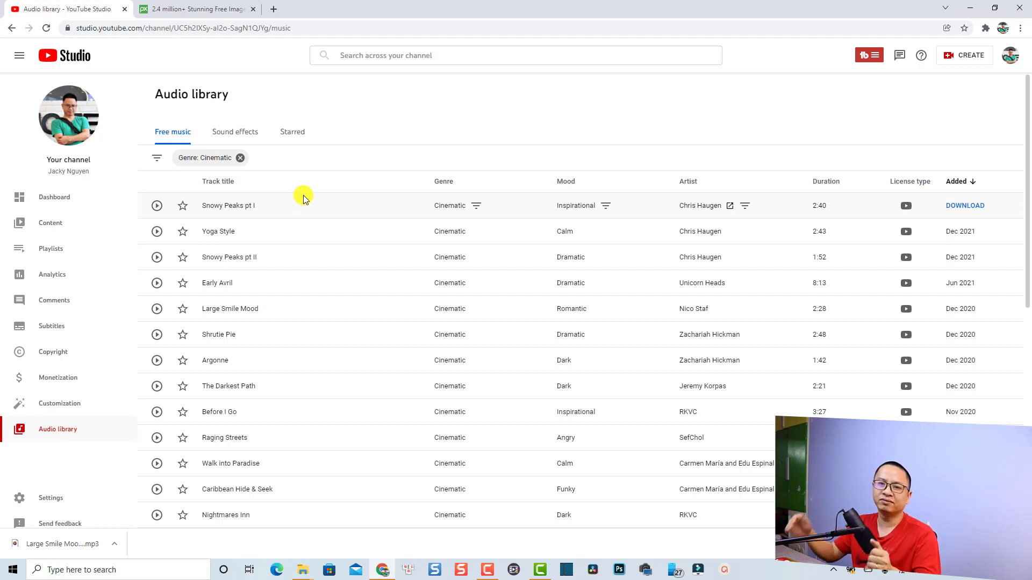
# Step: Switch to the Pixabay page and search its images for "girl"
pyautogui.click(173, 13)
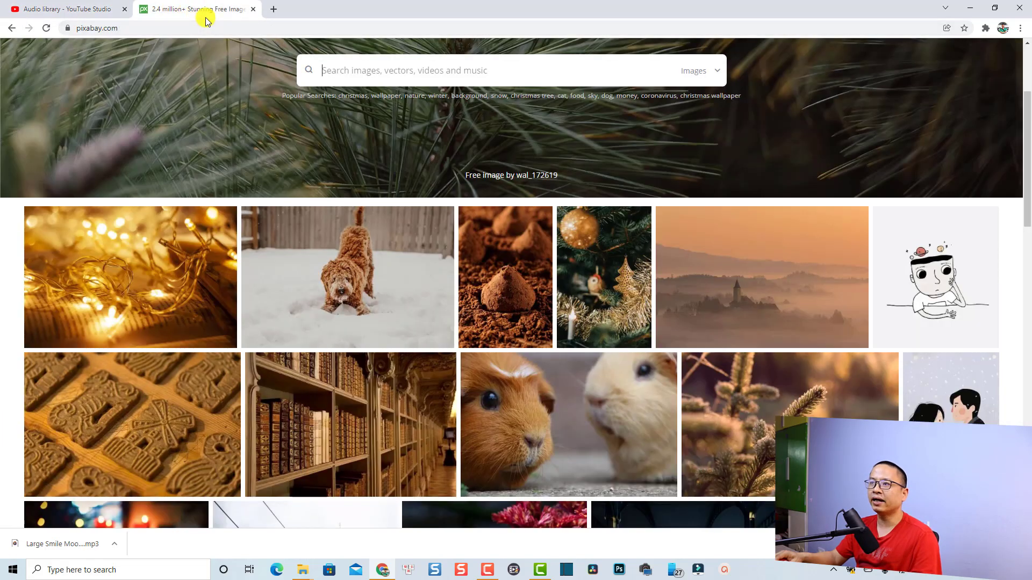
pyautogui.click(710, 70)
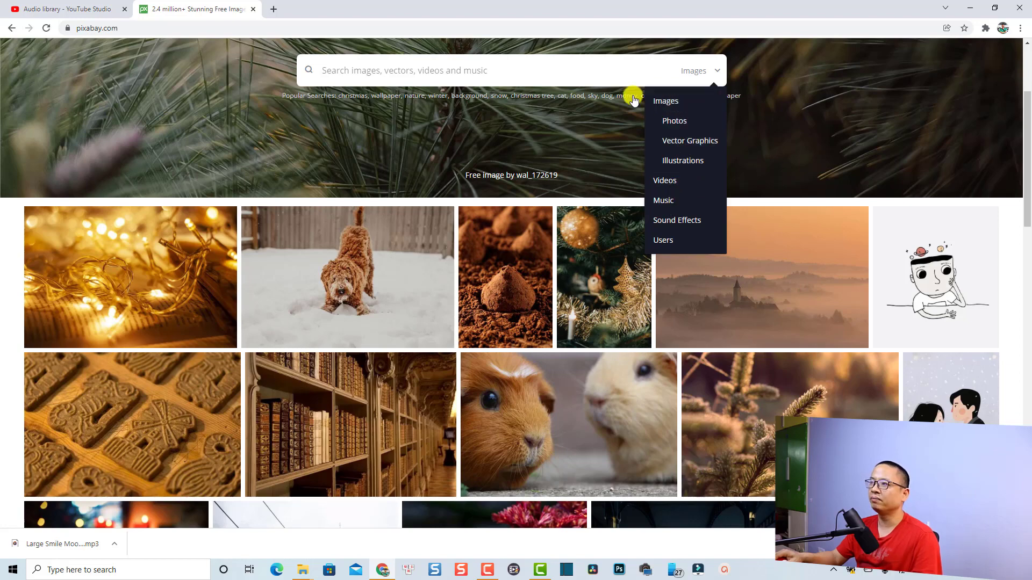
pyautogui.click(478, 72)
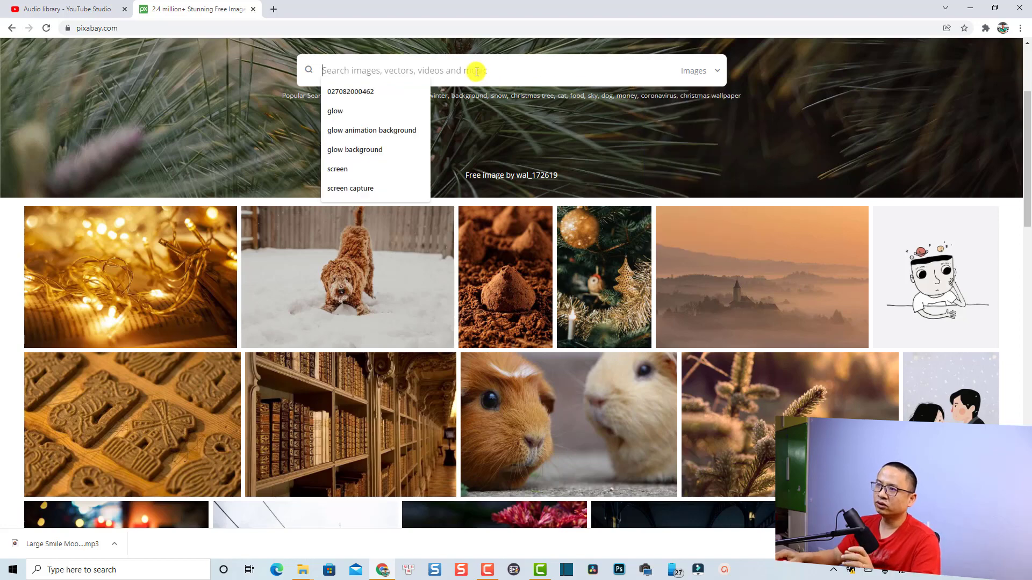
pyautogui.write('girl')
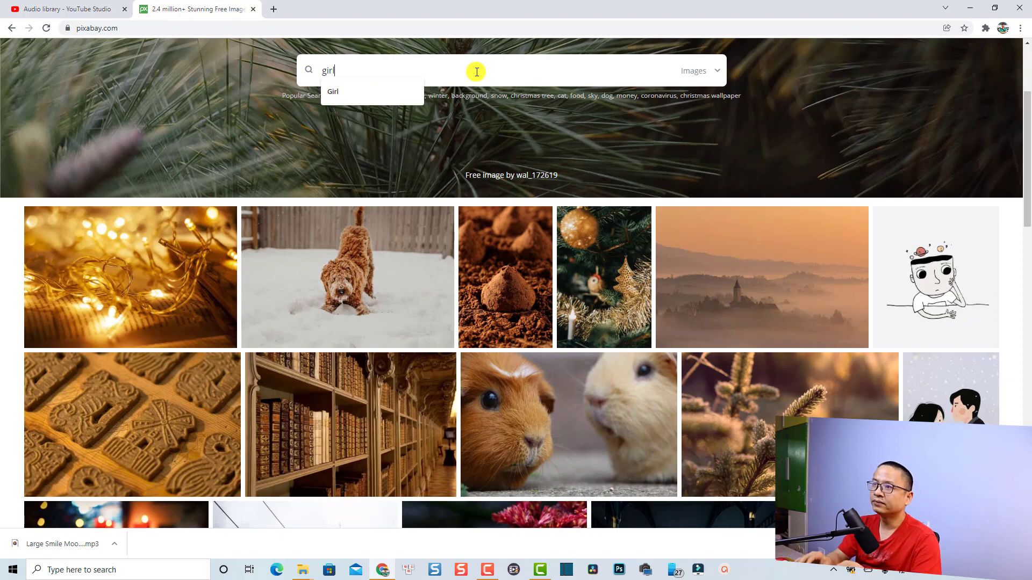
pyautogui.press('Return')
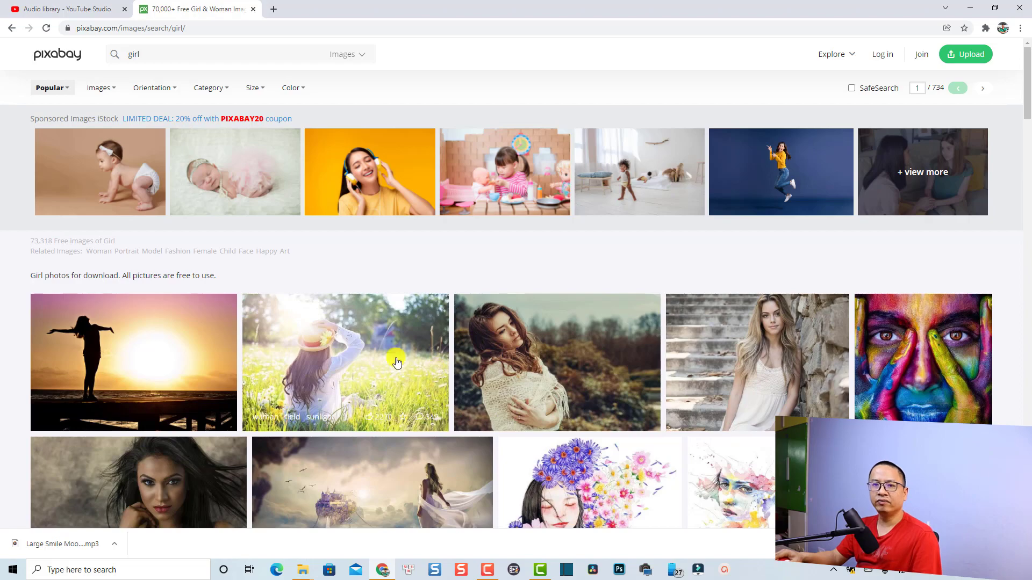
# Step: Download the photo of the sad girl holding a book in a misty forest as a 1920×1280 JPG, completing the robot check
pyautogui.scroll(-3, 357, 385)
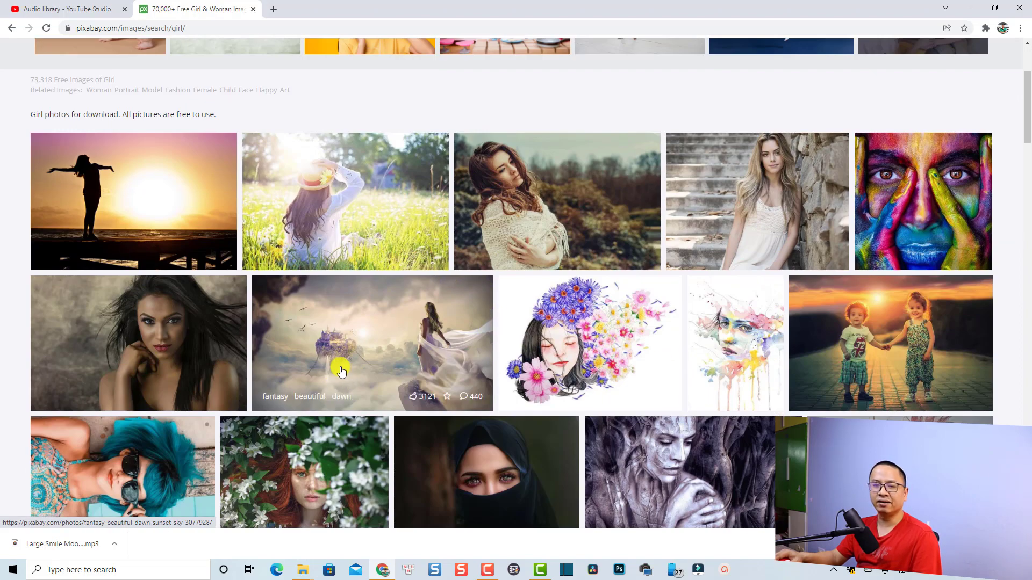
pyautogui.scroll(-9, 406, 385)
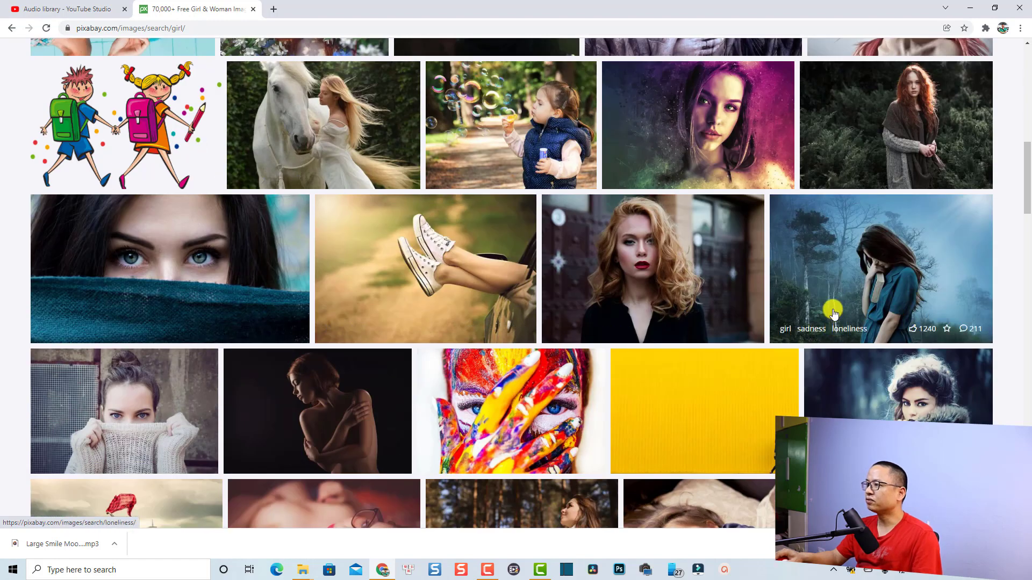
pyautogui.click(855, 273)
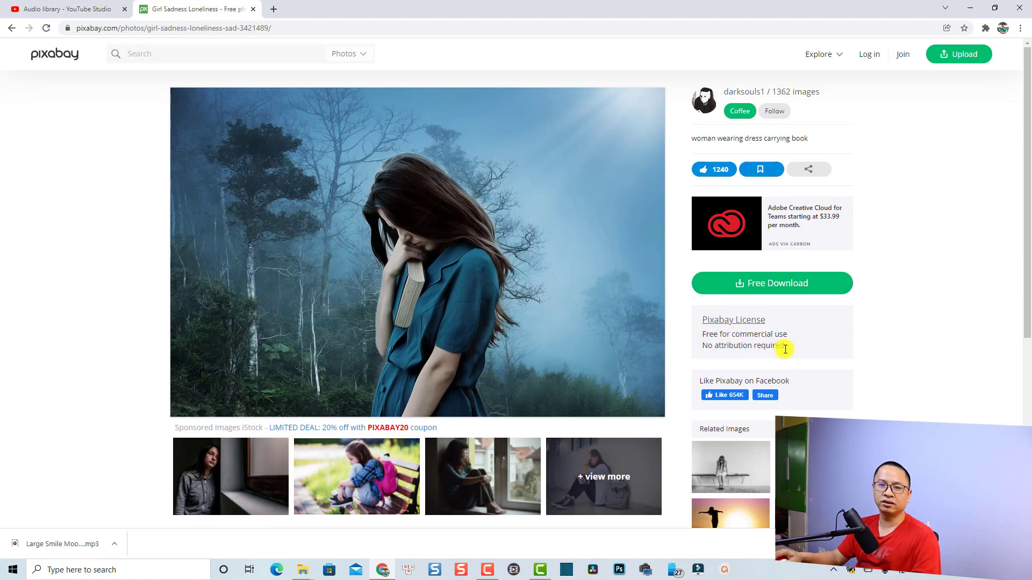
pyautogui.click(760, 281)
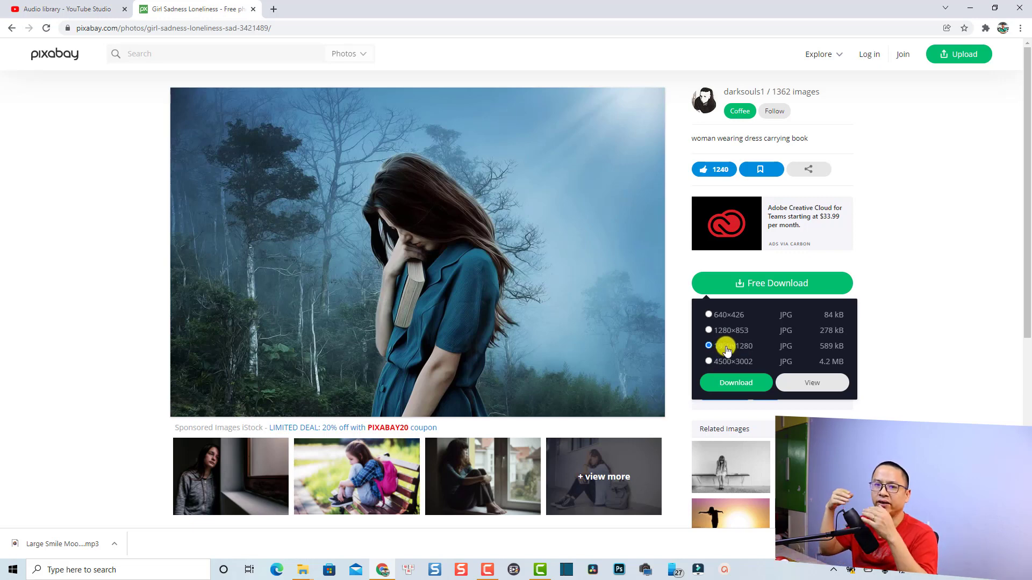
pyautogui.click(727, 383)
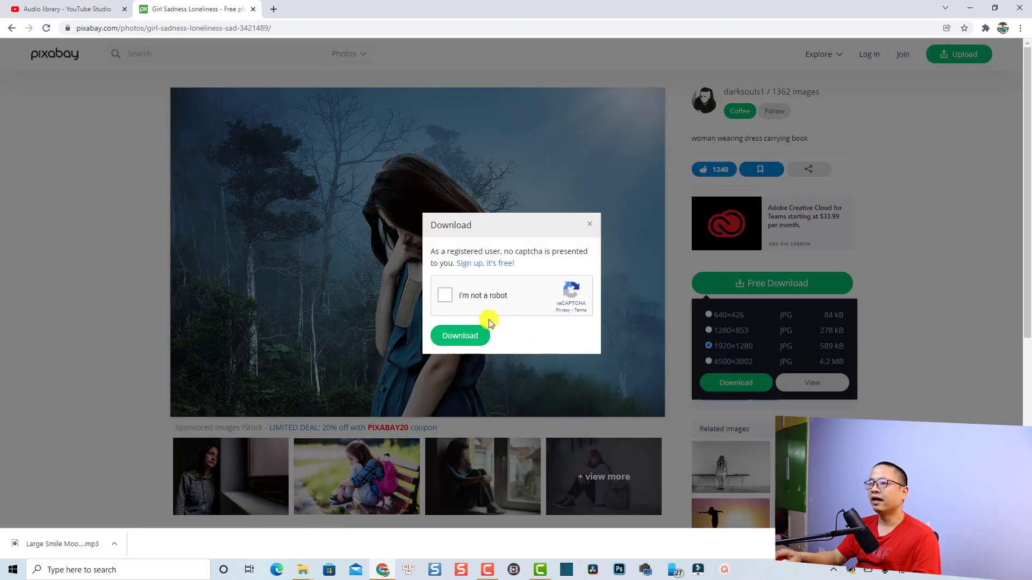
pyautogui.click(445, 298)
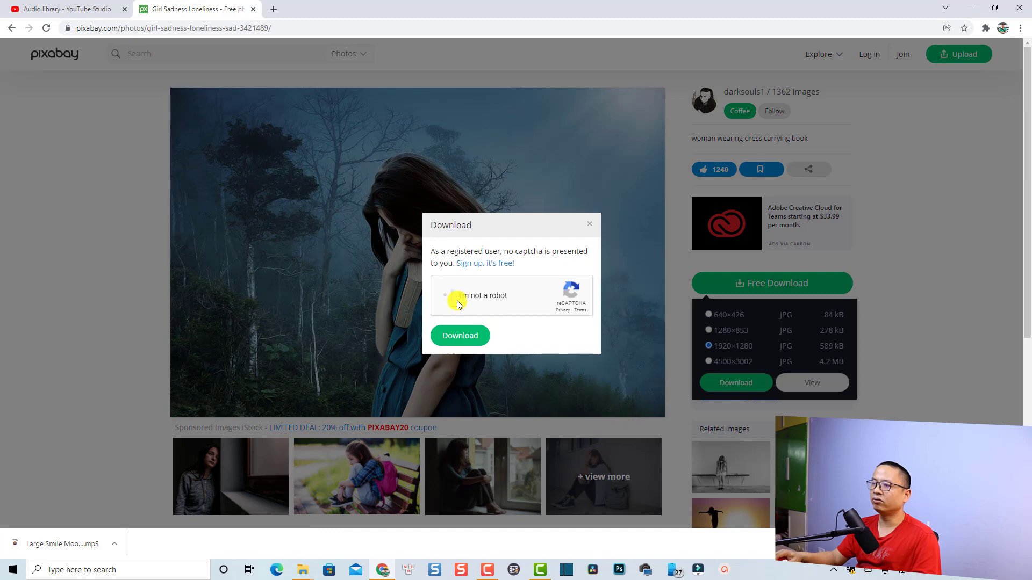
pyautogui.click(465, 337)
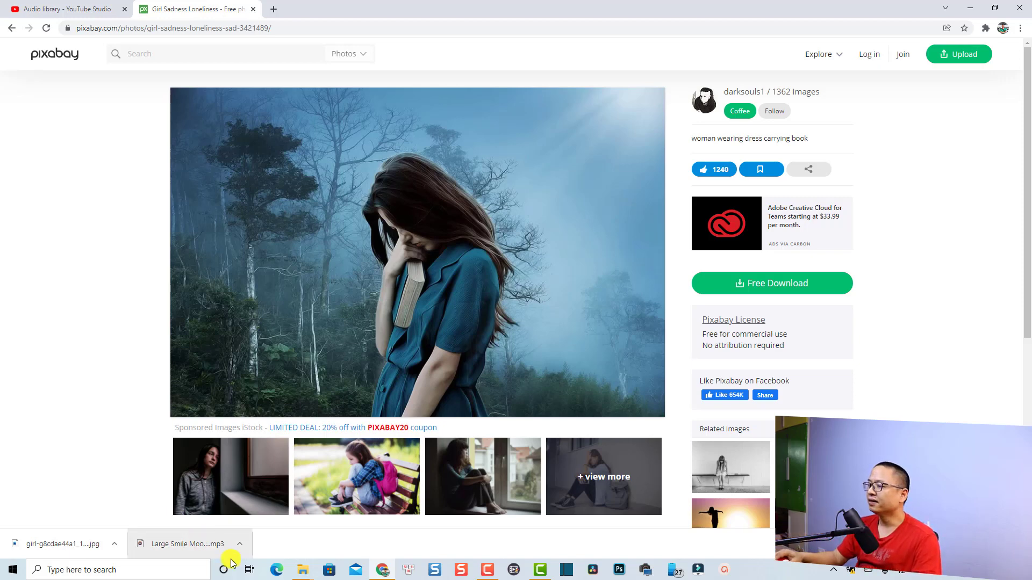
# Step: Launch Wondershare Filmora and minimize the browser and all open folder windows
pyautogui.click(697, 572)
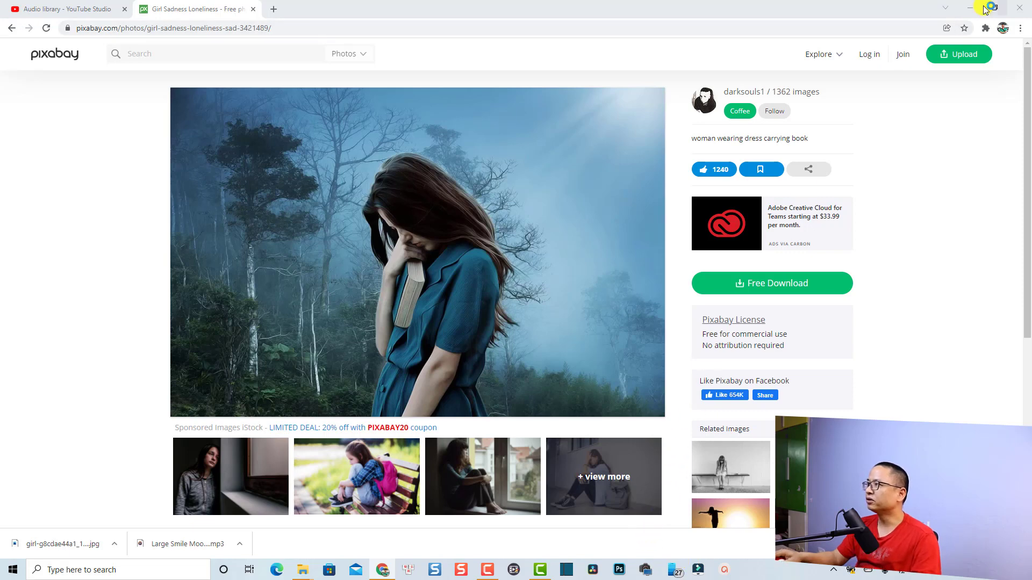
pyautogui.click(971, 8)
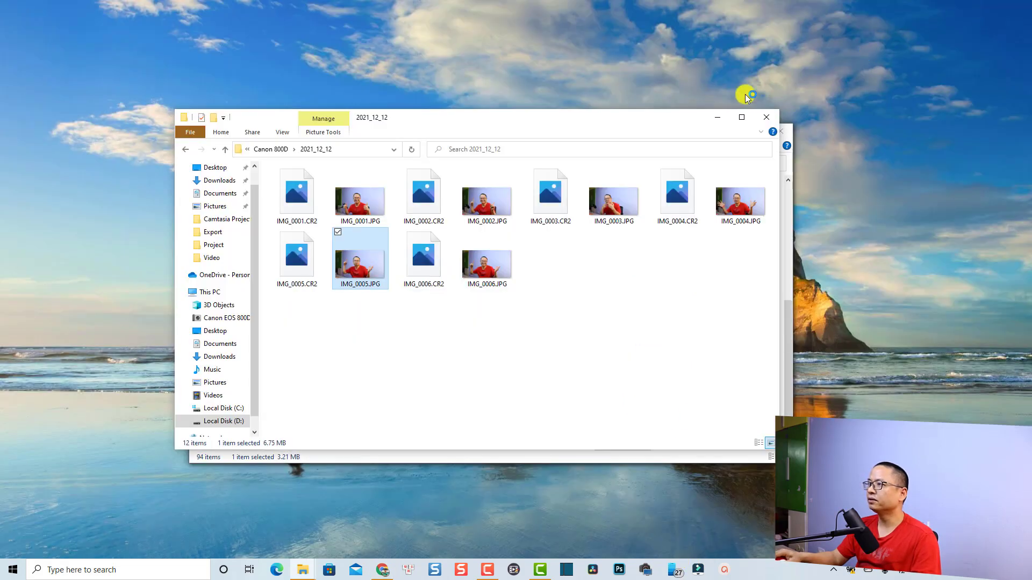
pyautogui.click(719, 117)
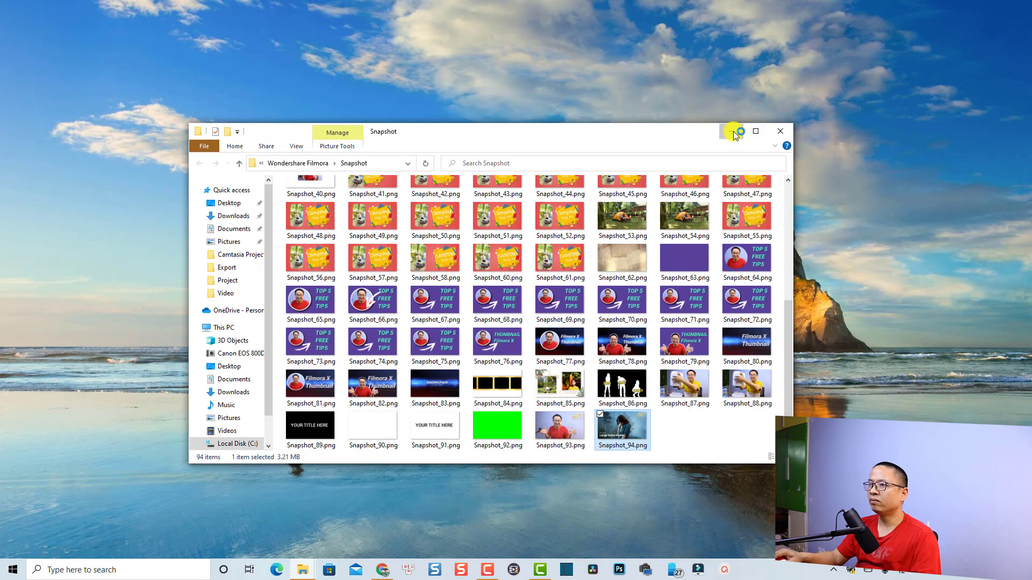
pyautogui.click(732, 133)
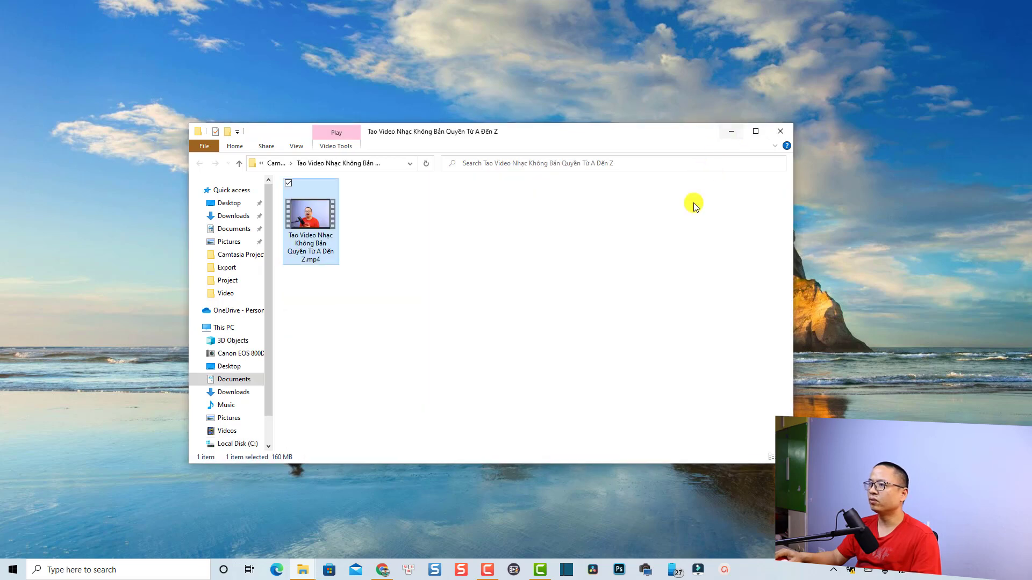
pyautogui.click(730, 133)
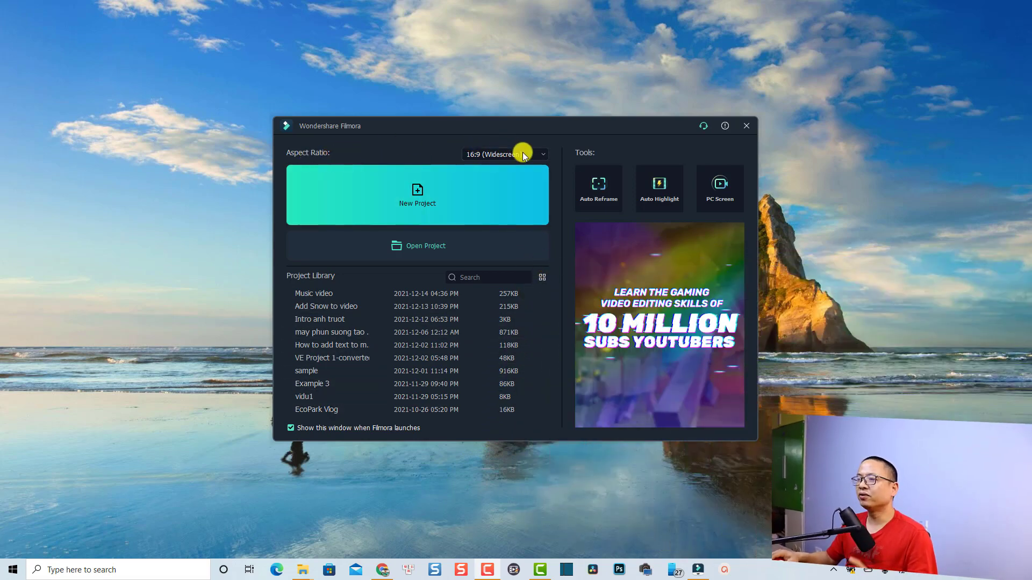
# Step: Create a new project with the 16:9 (Widescreen) aspect ratio
pyautogui.click(535, 155)
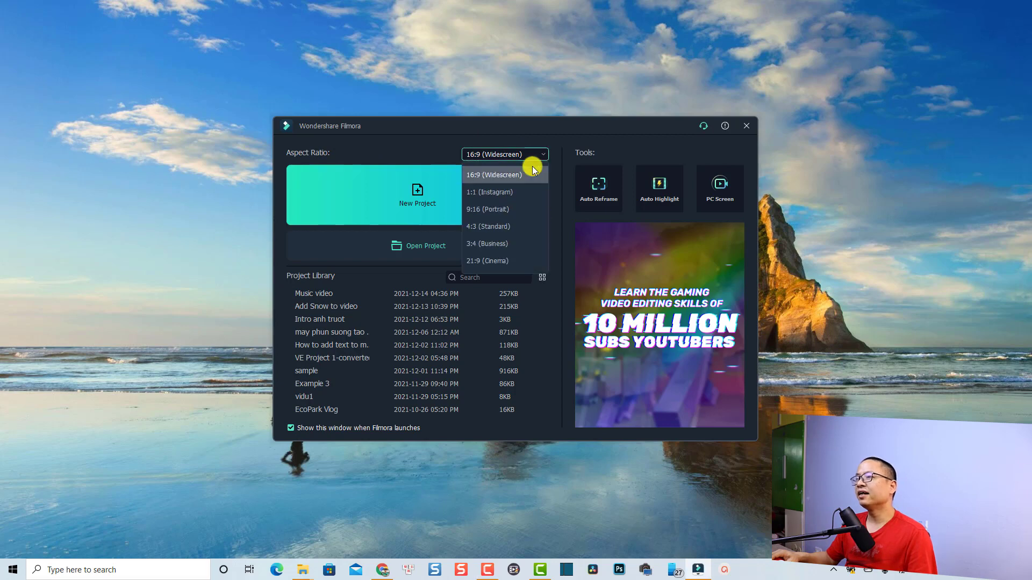
pyautogui.click(480, 179)
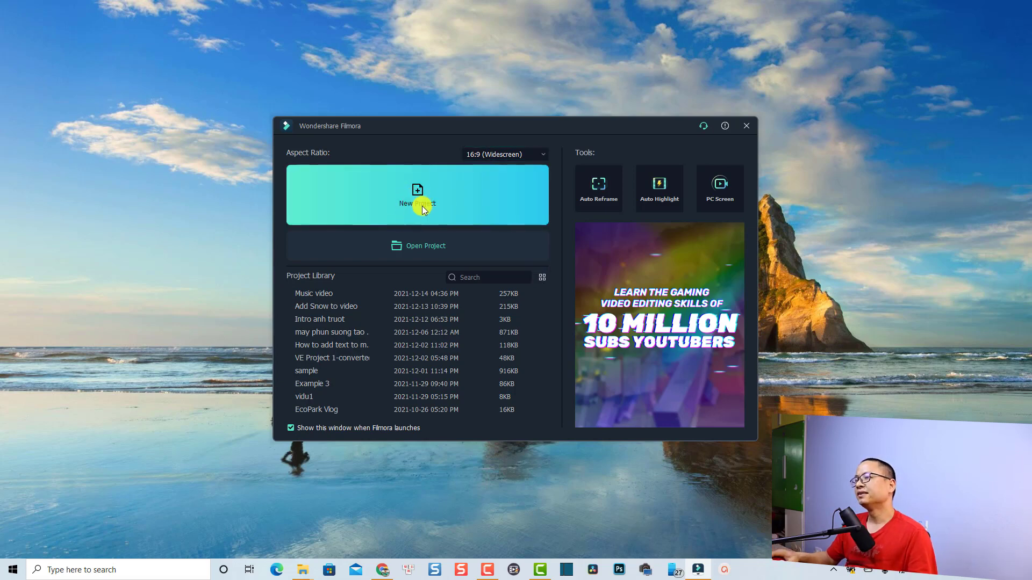
pyautogui.click(423, 208)
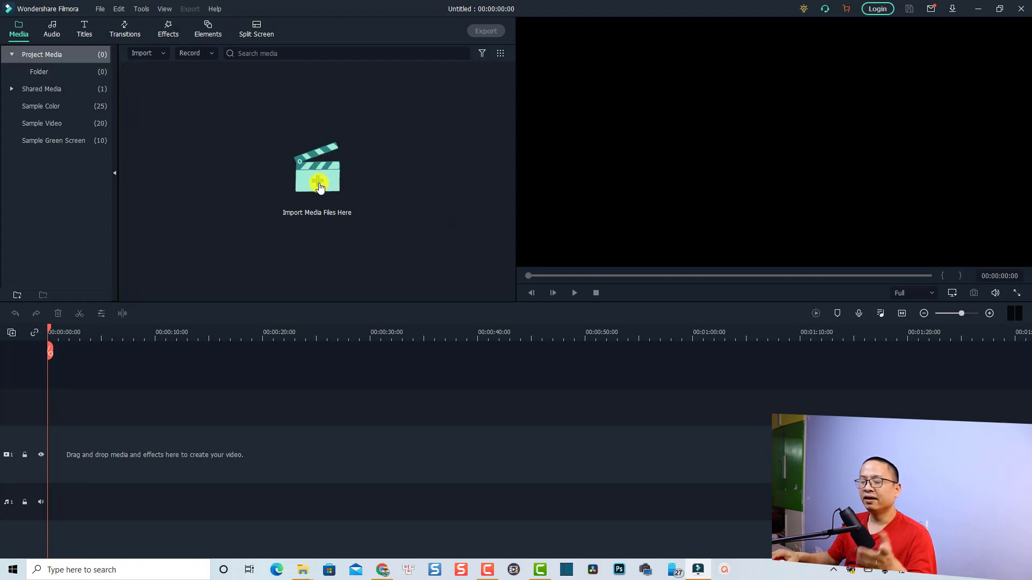
# Step: Import the downloaded girl JPG and Large Smile Mood MP3 from the Downloads folder into the Filmora project media
pyautogui.click(384, 570)
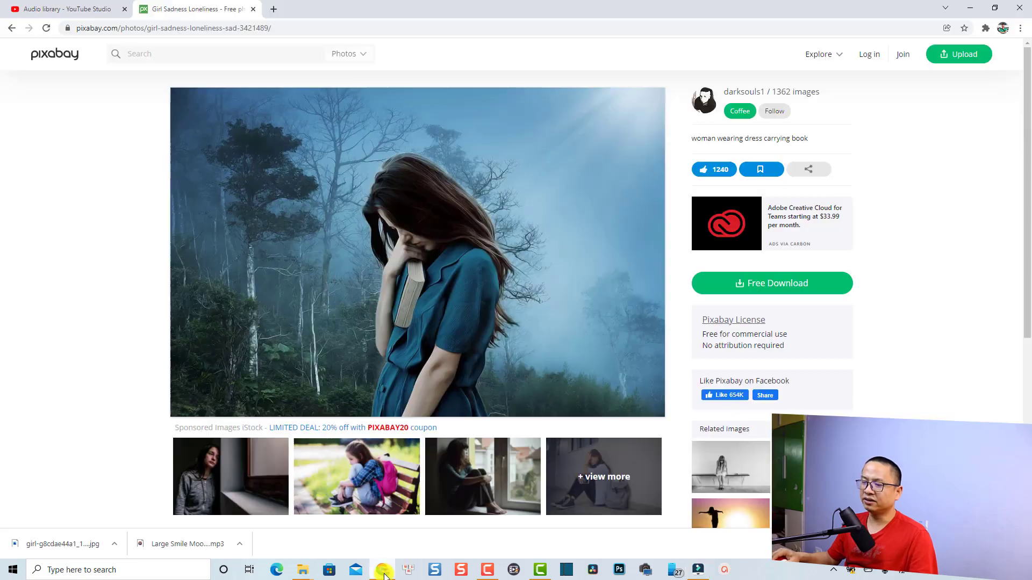
pyautogui.rightClick(70, 545)
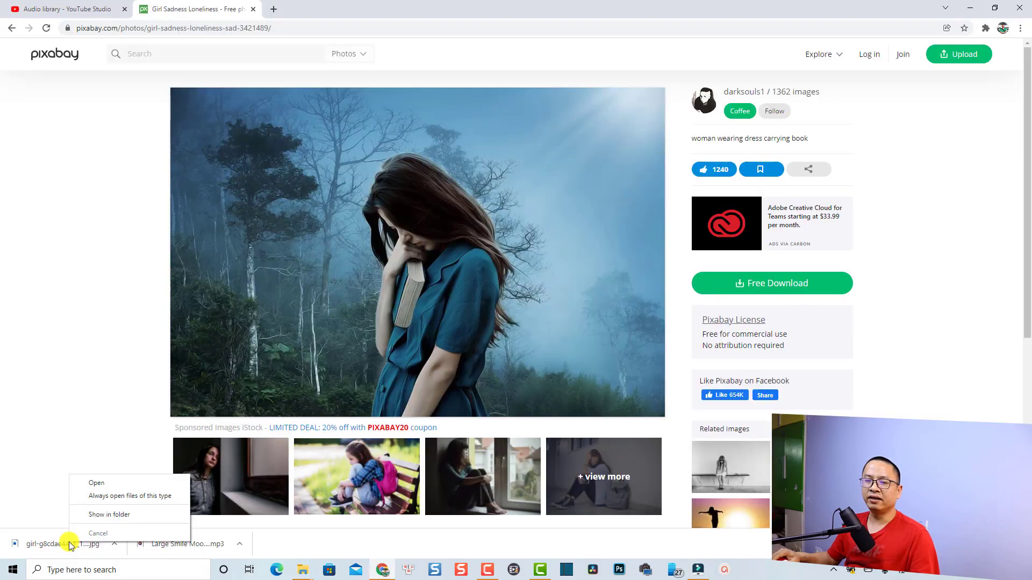
pyautogui.click(95, 514)
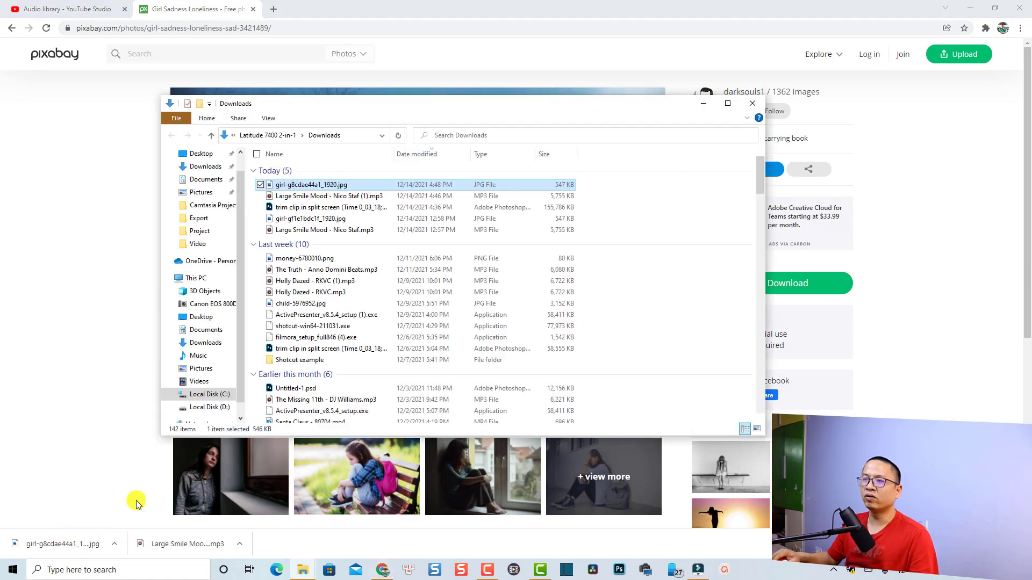
pyautogui.click(260, 196)
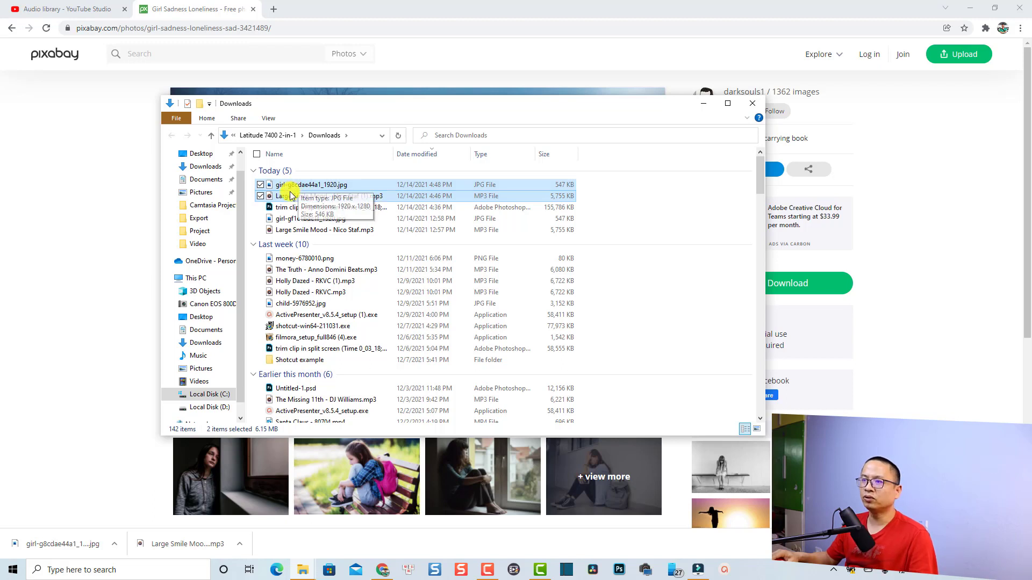
pyautogui.moveTo(290, 193); pyautogui.dragTo(307, 209)
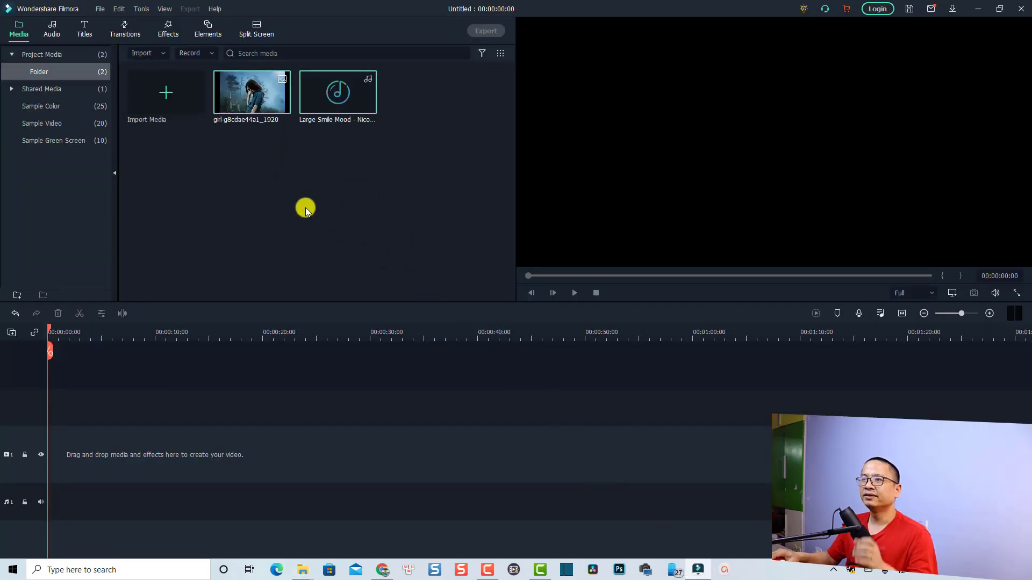
pyautogui.click(333, 222)
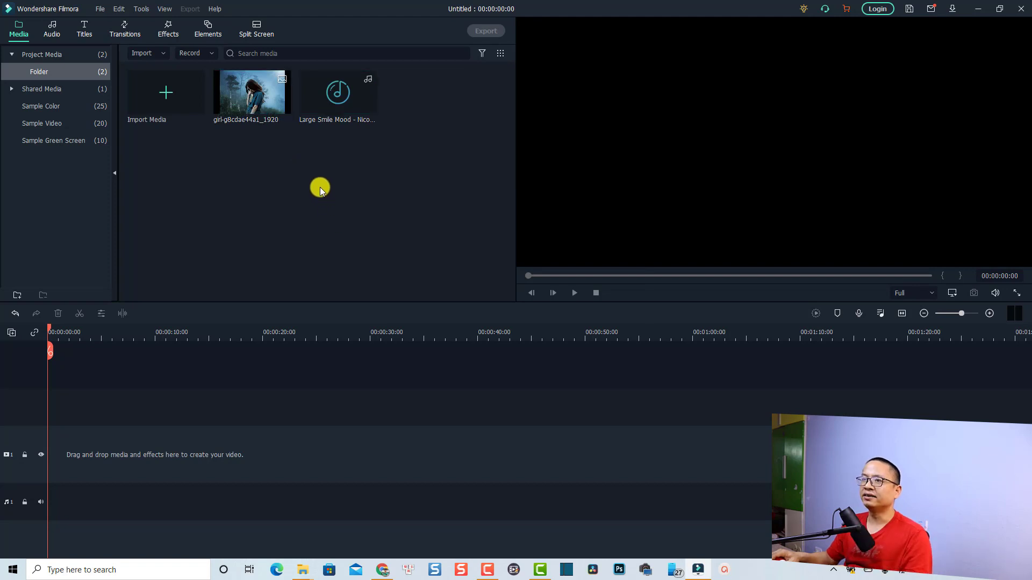
# Step: Place the girl image on video track 1 and the Large Smile Mood music on audio track 1, both starting at 00:00
pyautogui.doubleClick(244, 107)
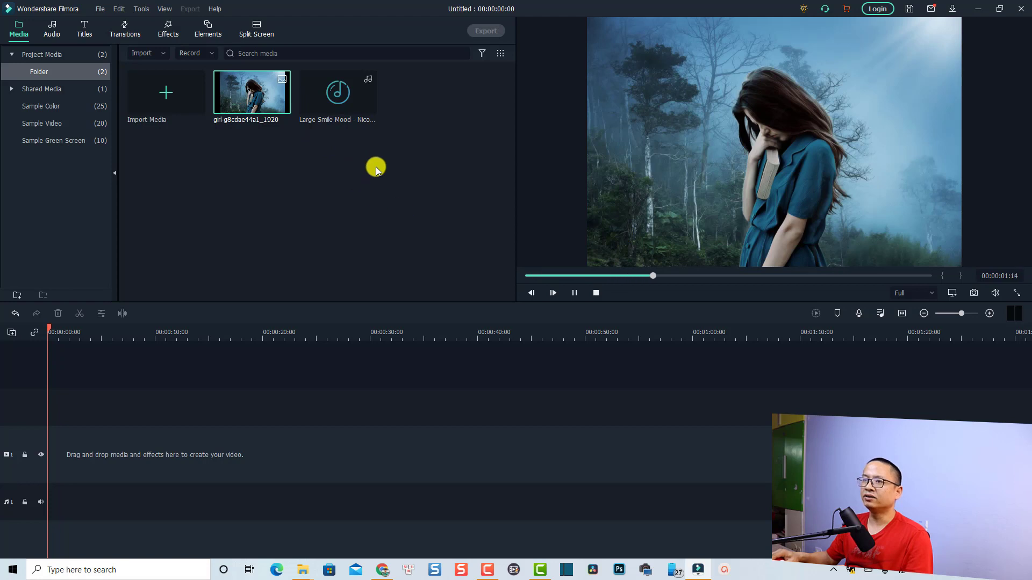
pyautogui.moveTo(377, 167); pyautogui.dragTo(48, 480)
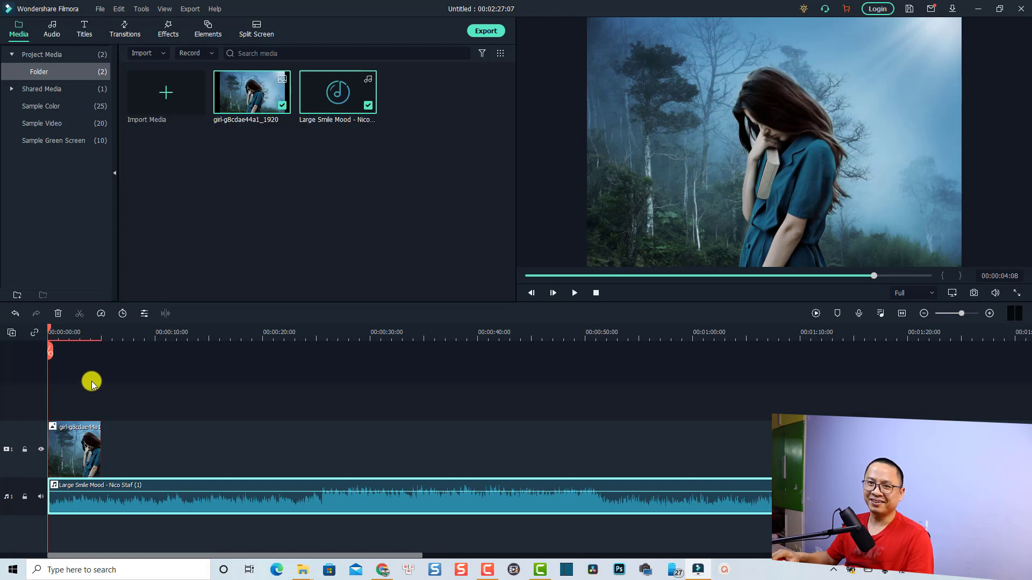
pyautogui.click(70, 333)
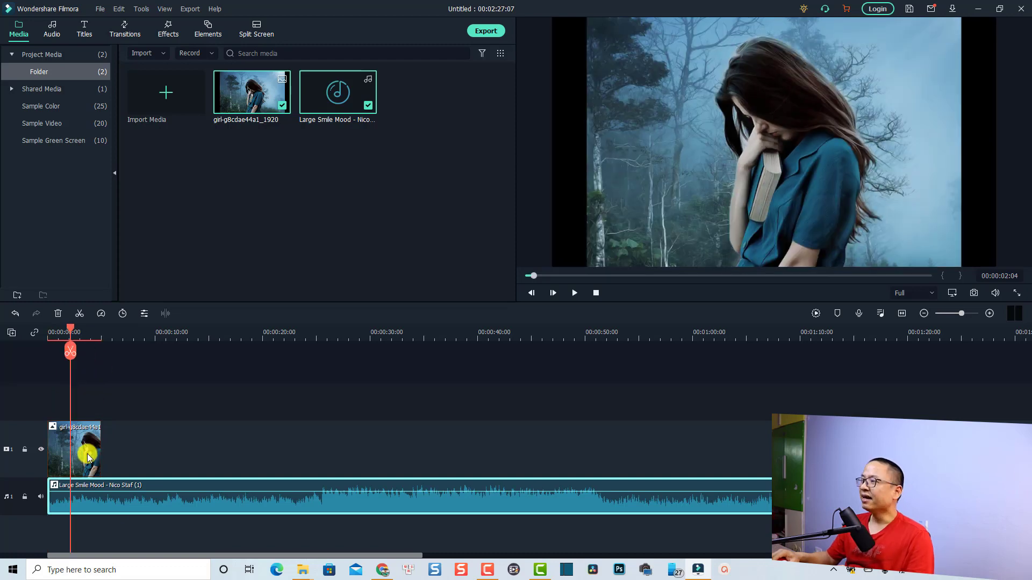
# Step: Extend the girl image clip on video track 1 to the end of the music clip
pyautogui.click(88, 456)
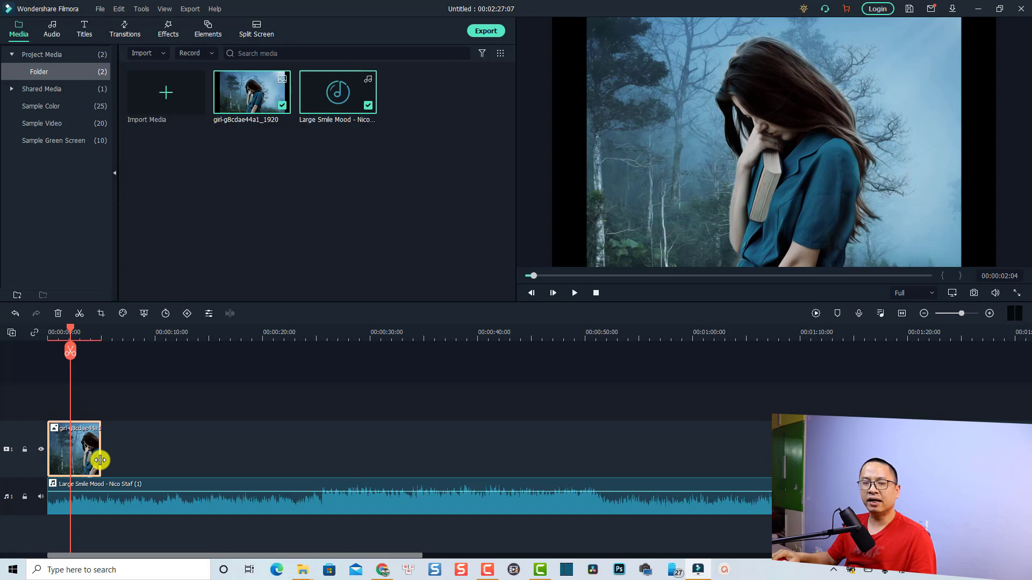
pyautogui.moveTo(100, 460); pyautogui.dragTo(889, 460)
pyautogui.click(903, 314)
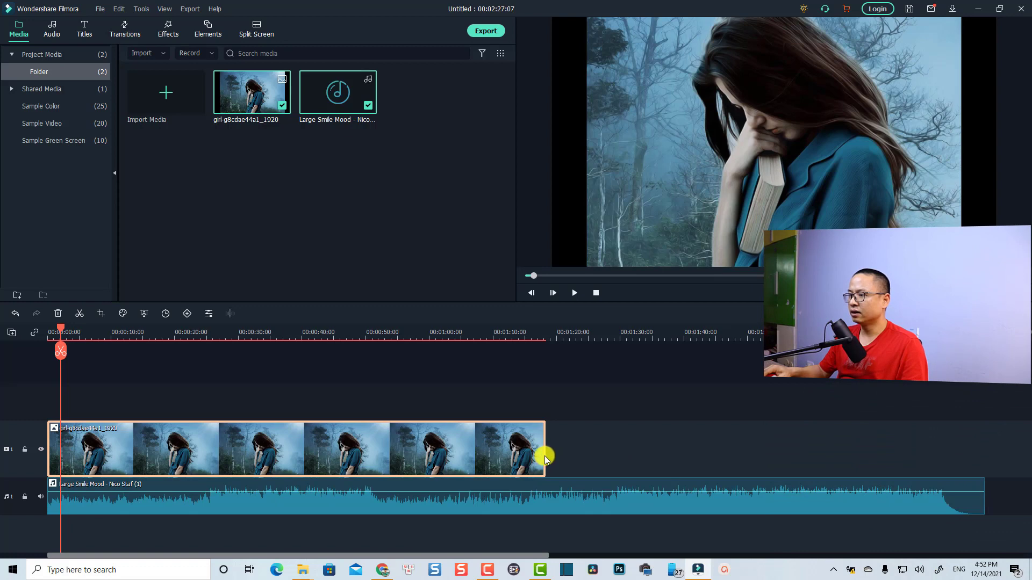
pyautogui.moveTo(544, 456); pyautogui.dragTo(984, 458)
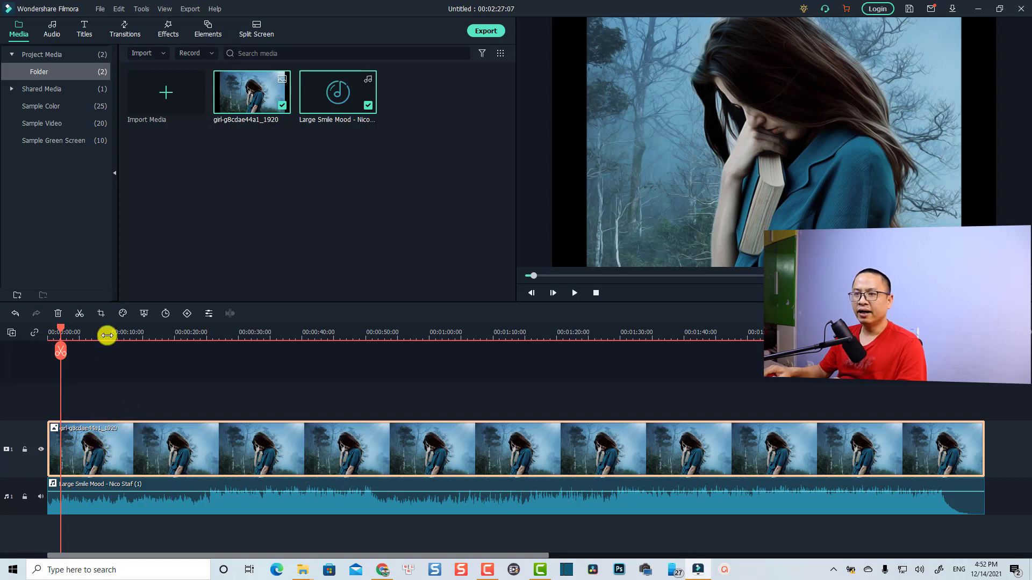
# Step: Open Pan & Zoom for the girl image clip, swap the Start and End frames, and set the ratio to 16:9
pyautogui.click(102, 313)
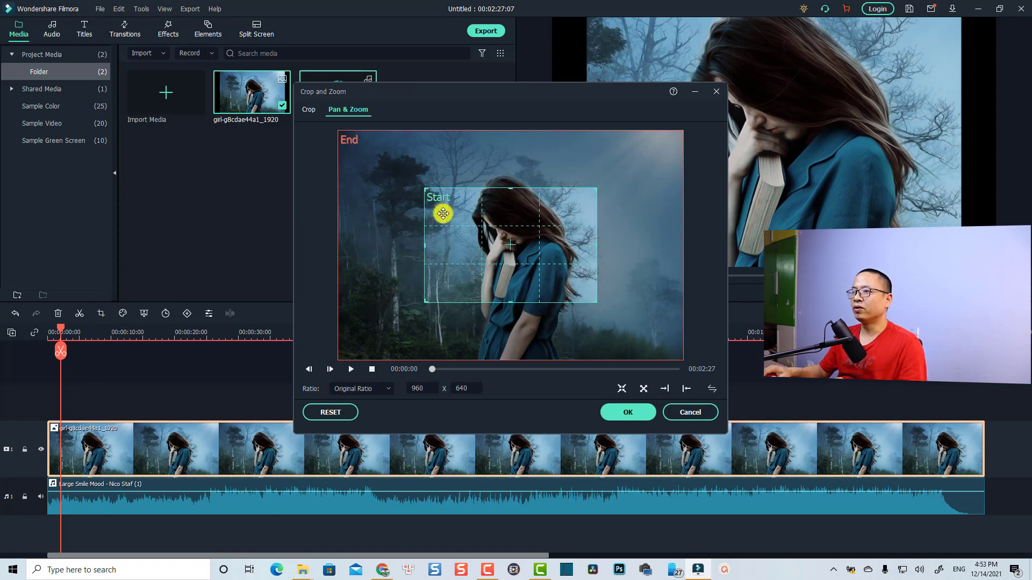
pyautogui.click(711, 388)
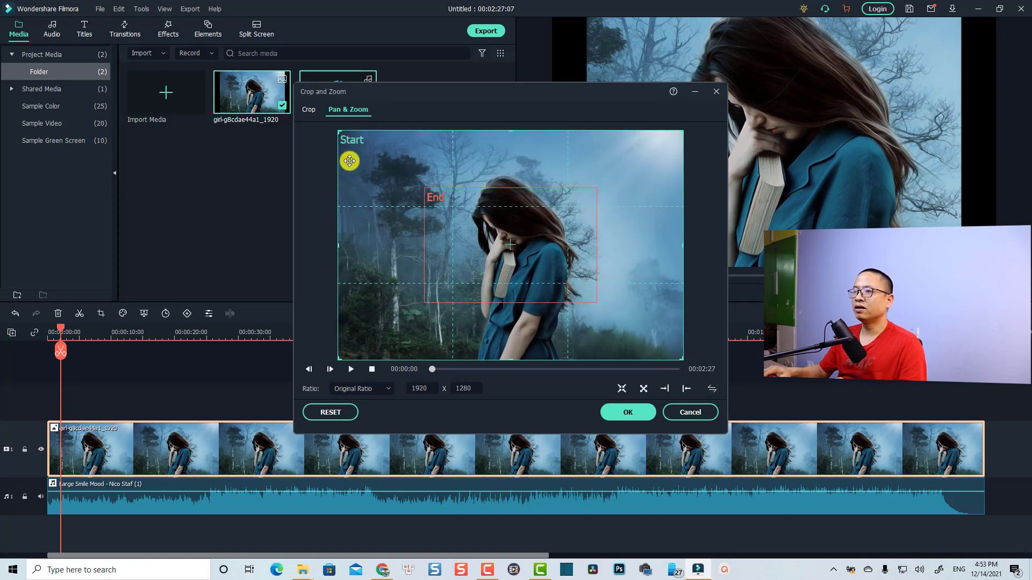
pyautogui.click(386, 390)
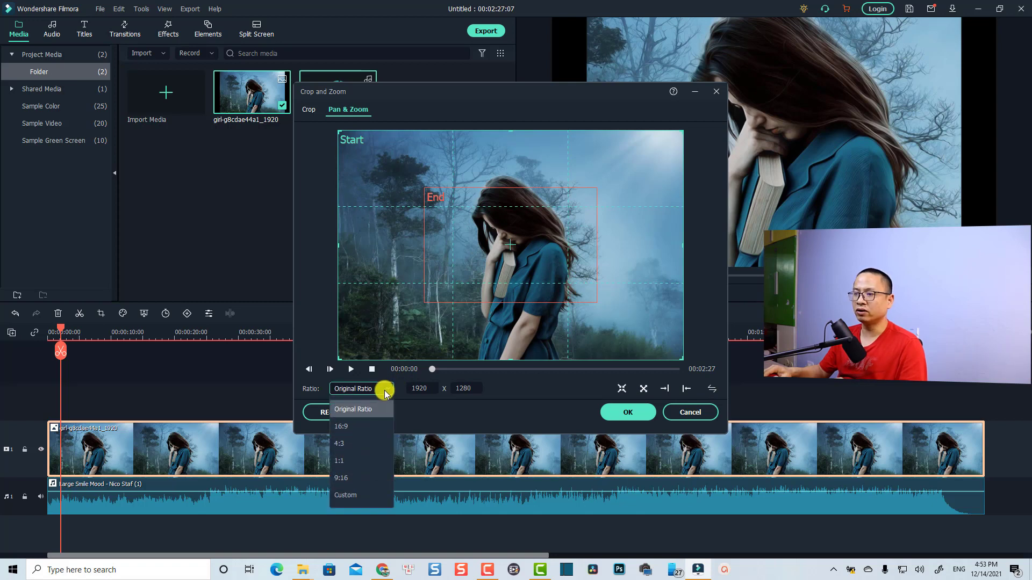
pyautogui.click(355, 427)
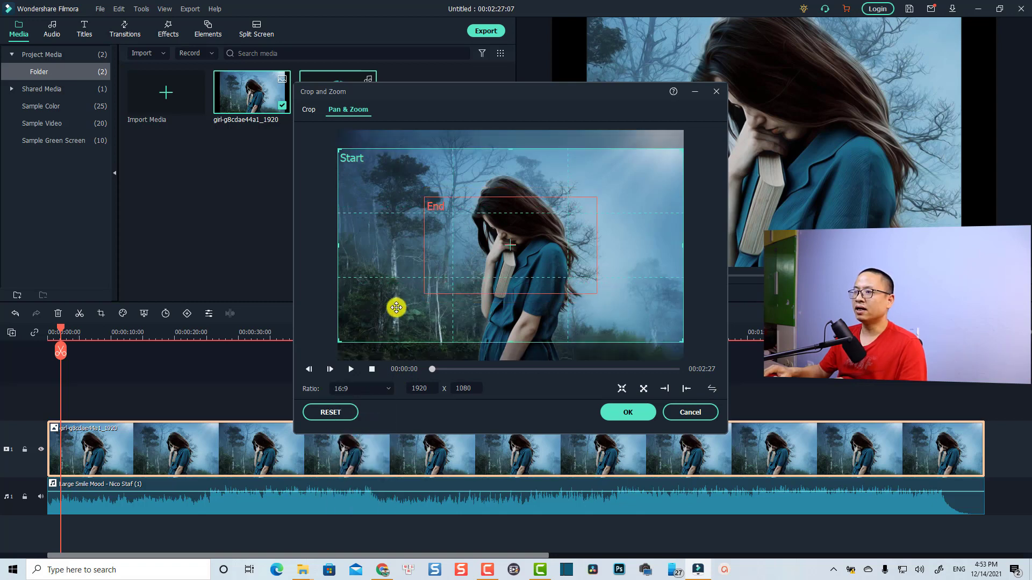
# Step: Lower the Start frame slightly, size the End frame to 1595 x 897 around the girl, and apply the pan and zoom
pyautogui.moveTo(396, 308); pyautogui.dragTo(351, 352)
pyautogui.click(454, 285)
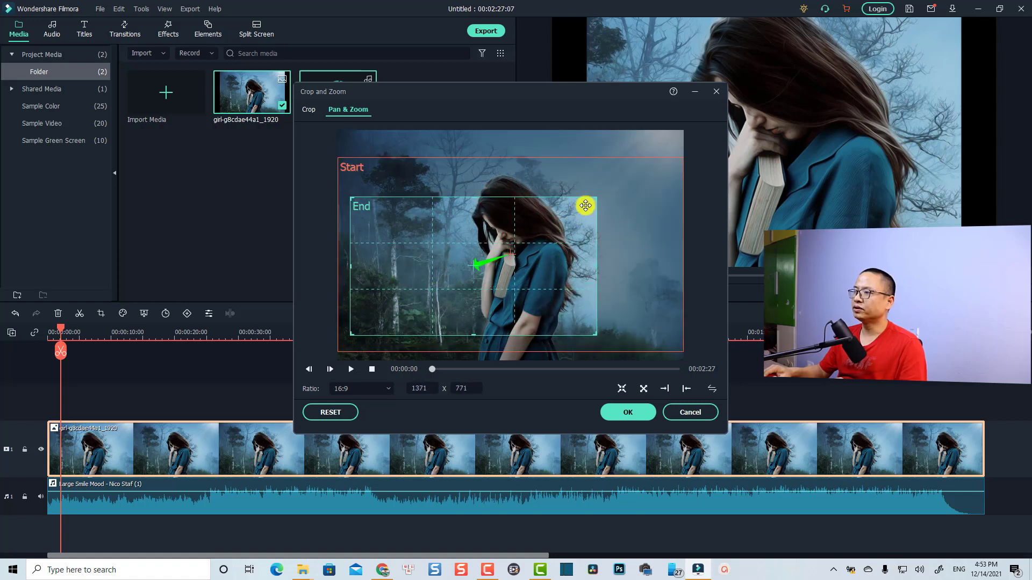
pyautogui.moveTo(592, 198); pyautogui.dragTo(636, 182)
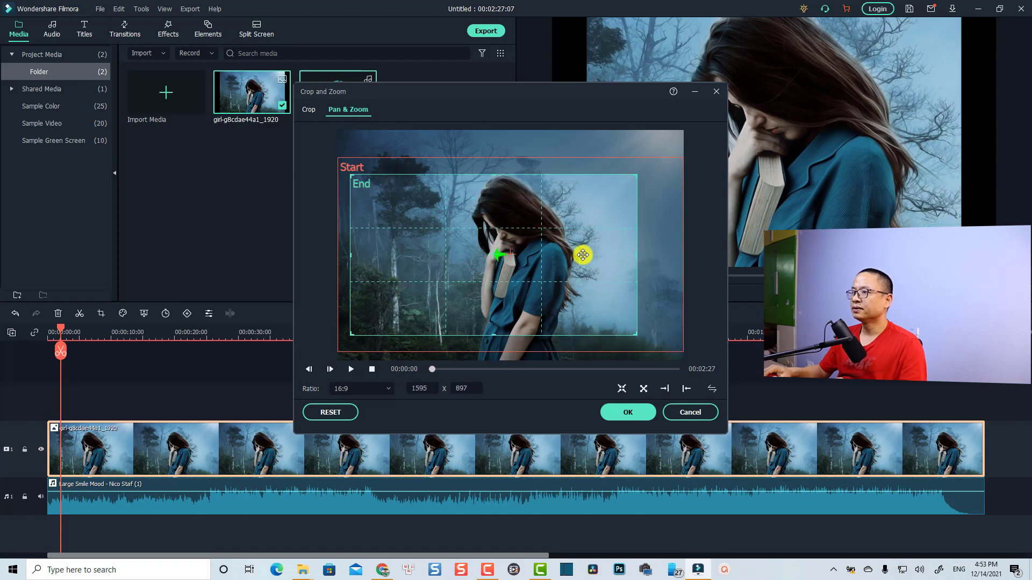
pyautogui.moveTo(583, 253); pyautogui.dragTo(619, 253)
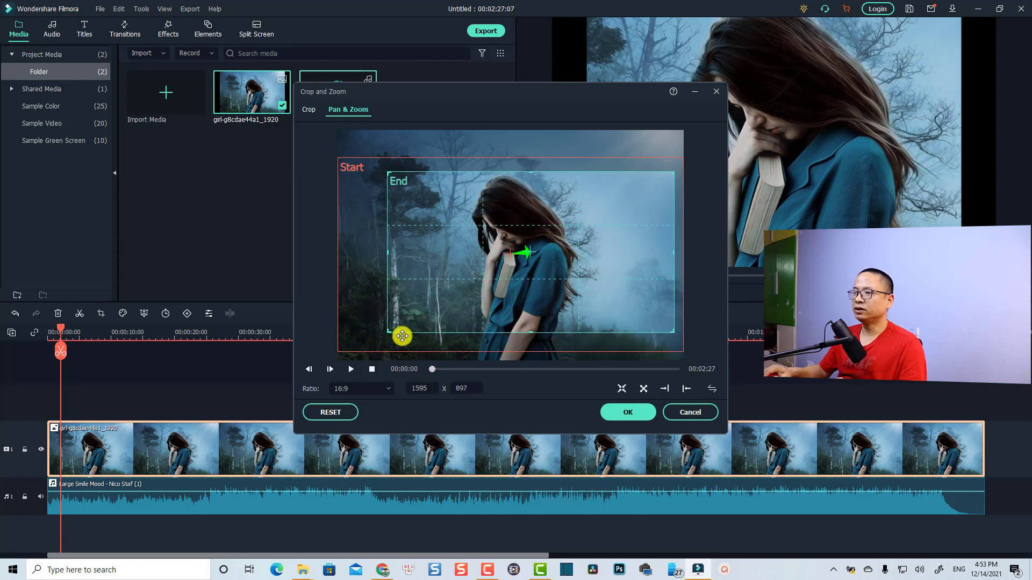
pyautogui.click(350, 369)
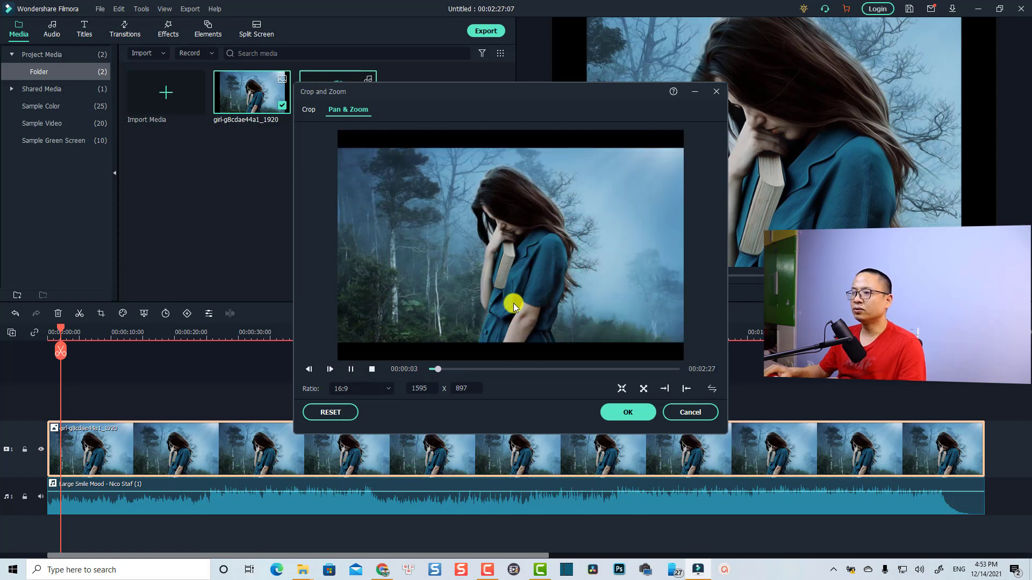
pyautogui.press('space')
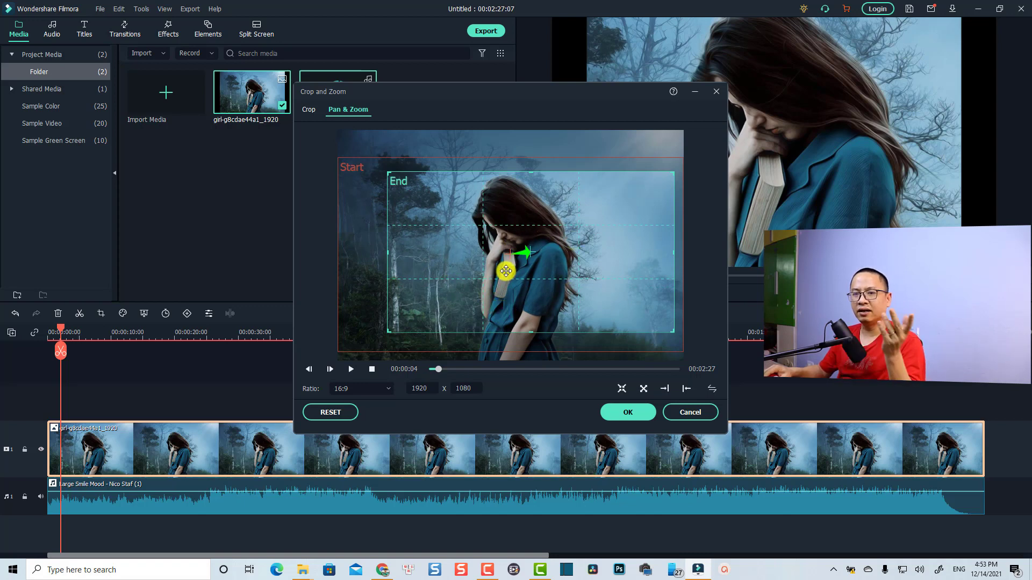
pyautogui.click(628, 412)
pyautogui.click(143, 401)
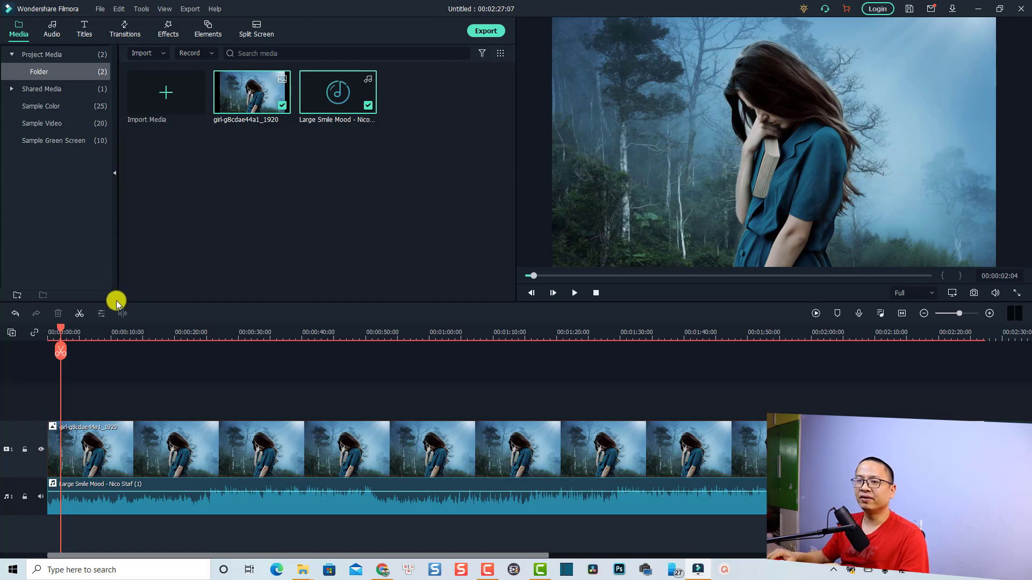
# Step: Place the falling-snowflakes element from the Filmstock Christmas Green Screen pack on video track 2 at 00:00 and play it back
pyautogui.moveTo(62, 329); pyautogui.dragTo(39, 333)
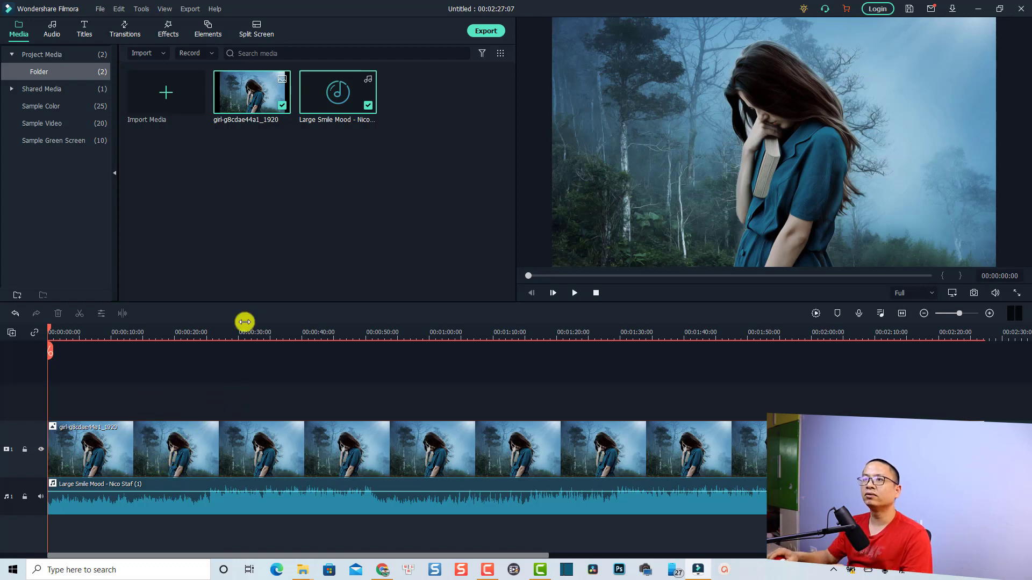
pyautogui.click(207, 31)
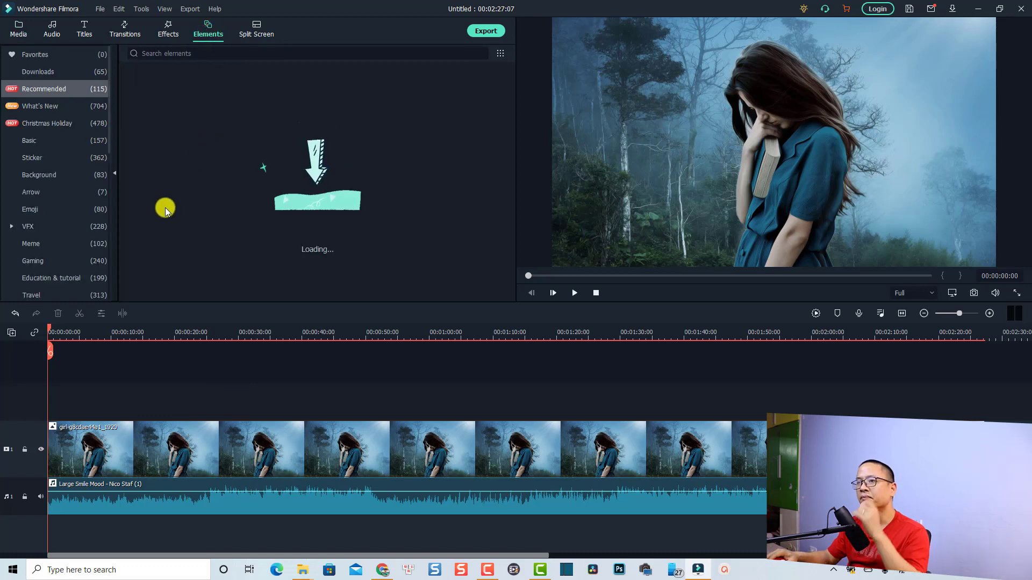
pyautogui.moveTo(111, 144); pyautogui.dragTo(100, 303)
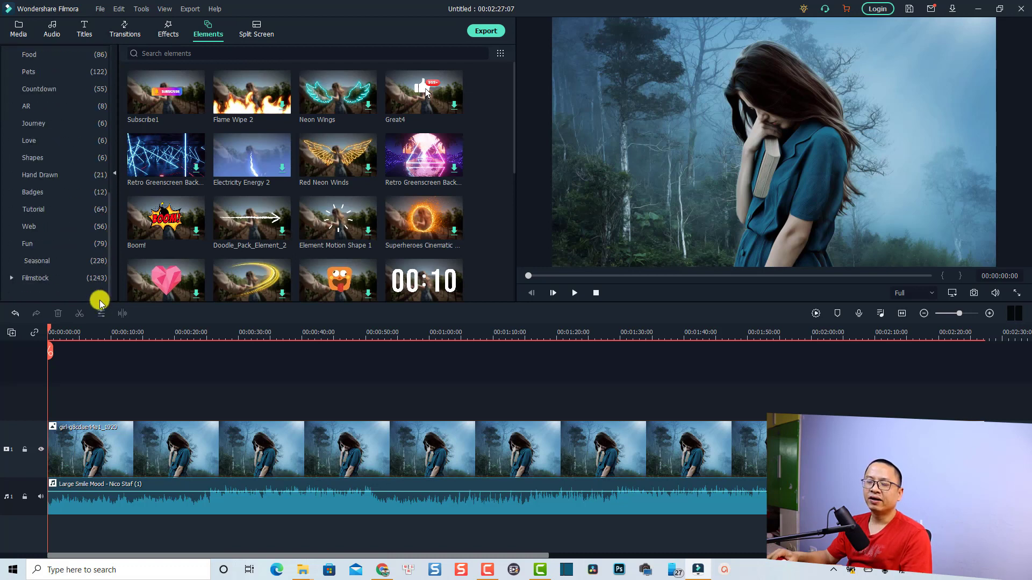
pyautogui.click(8, 279)
pyautogui.scroll(-3, 59, 258)
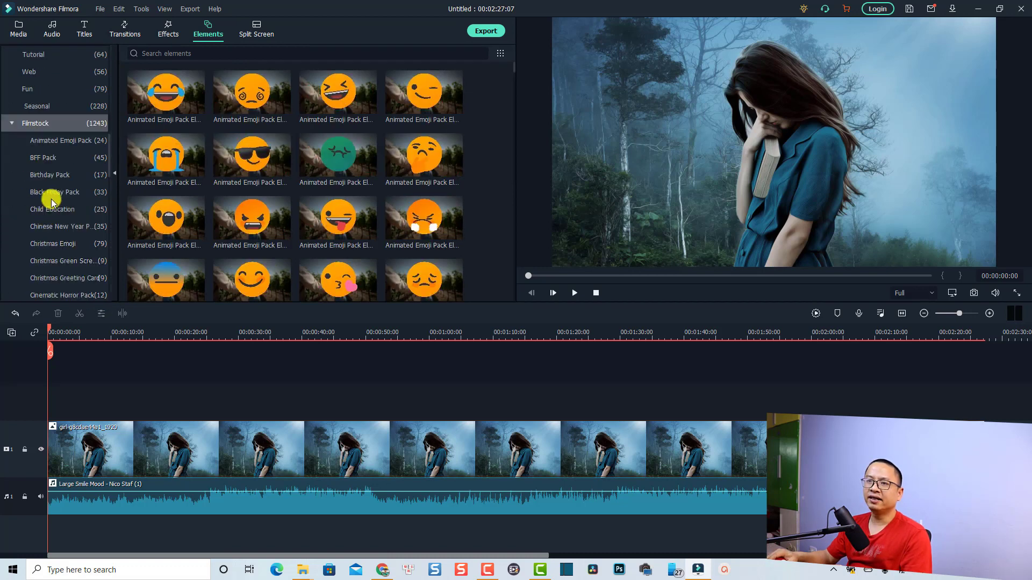
pyautogui.scroll(-2, 71, 247)
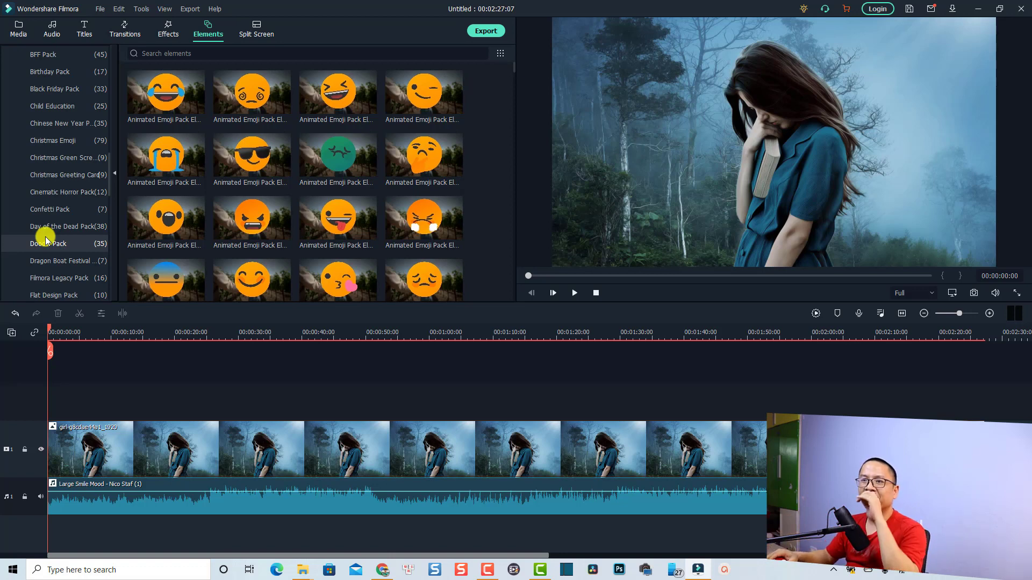
pyautogui.click(60, 159)
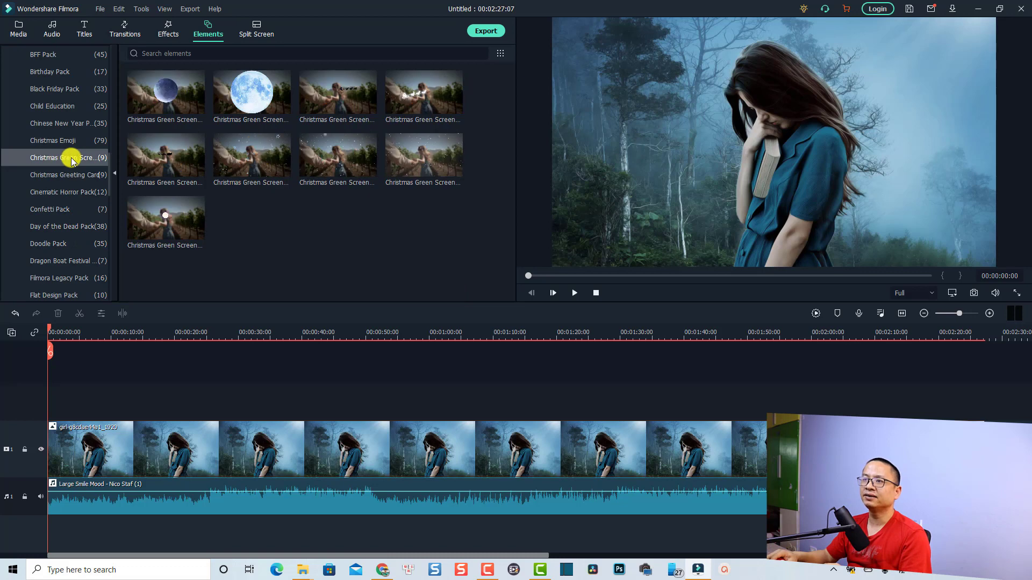
pyautogui.click(279, 172)
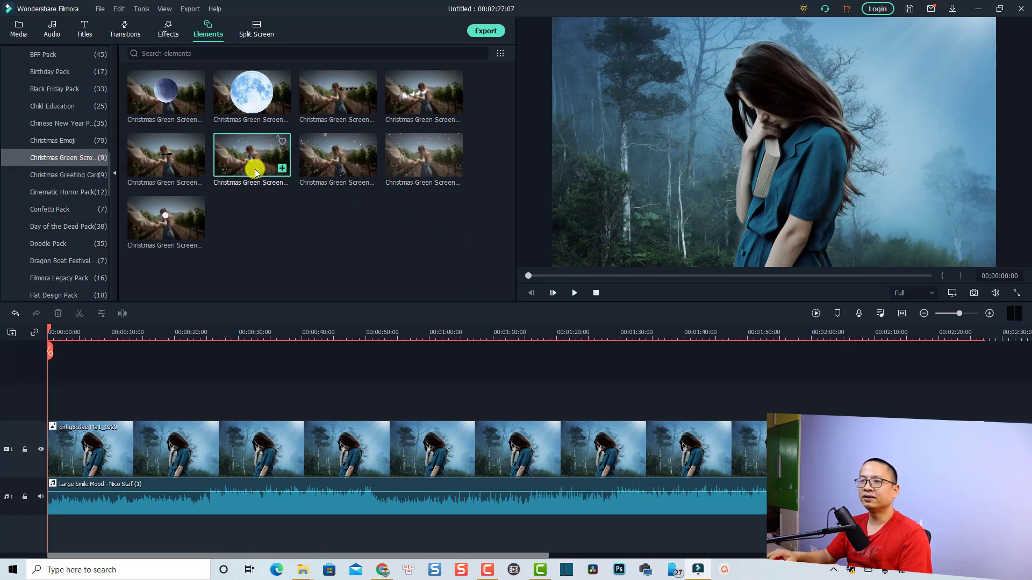
pyautogui.moveTo(253, 168); pyautogui.dragTo(27, 402)
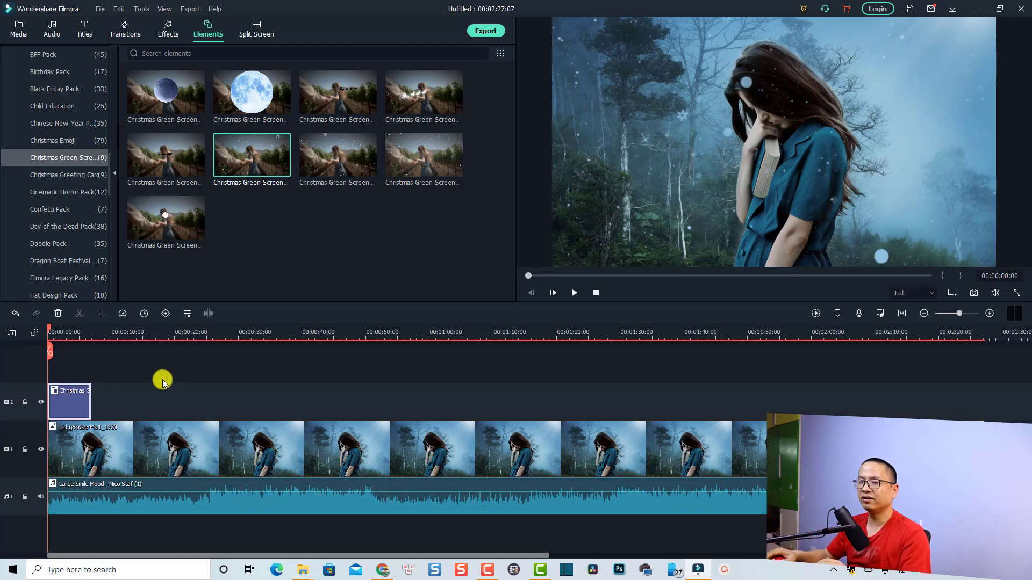
pyautogui.press('space')
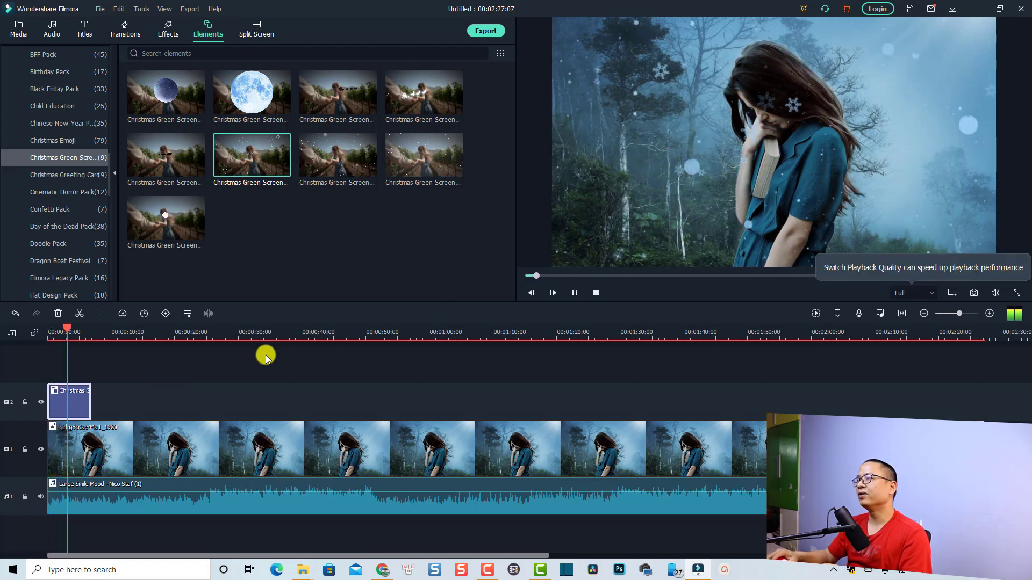
pyautogui.press('space')
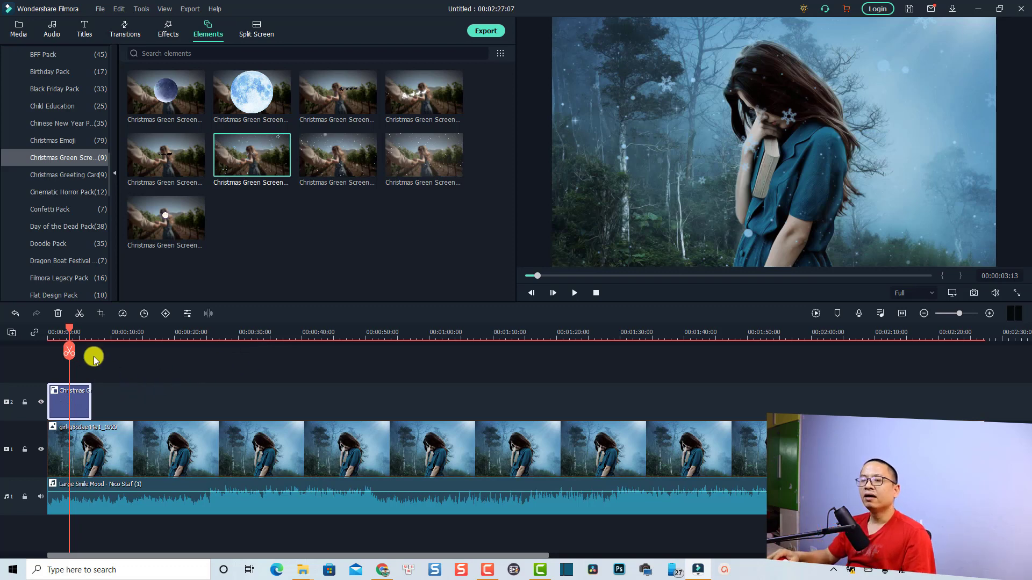
# Step: Copy the snowflake clip, set the playhead to 00:00:08:13, and lock video track 1 and audio track 1
pyautogui.click(90, 335)
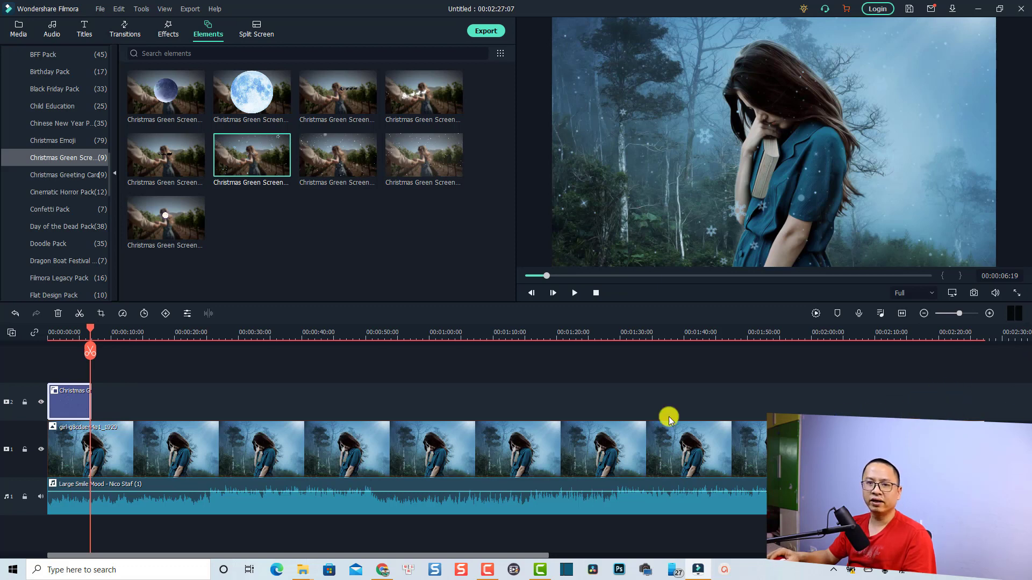
pyautogui.click(152, 371)
pyautogui.click(63, 411)
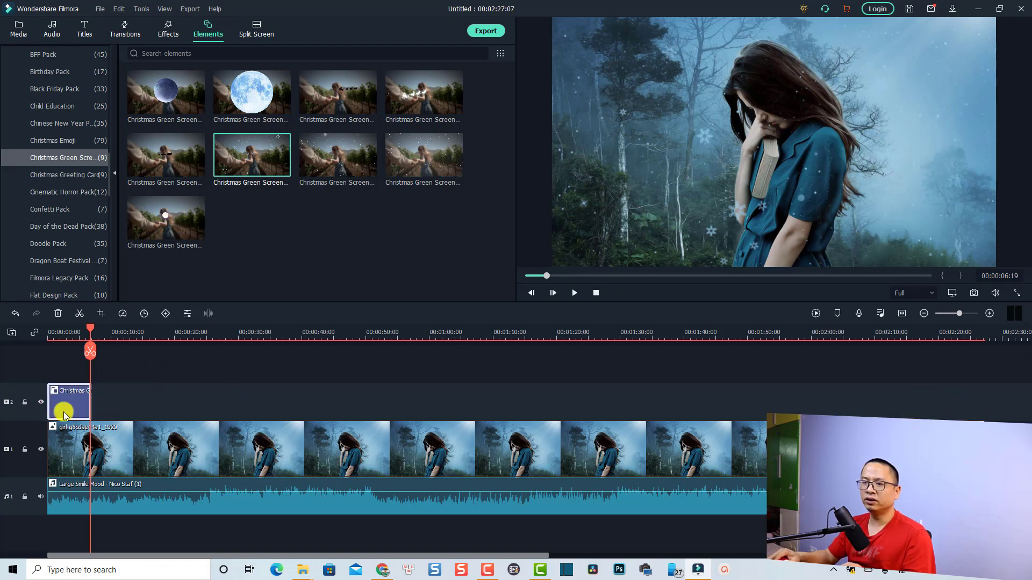
pyautogui.rightClick(66, 412)
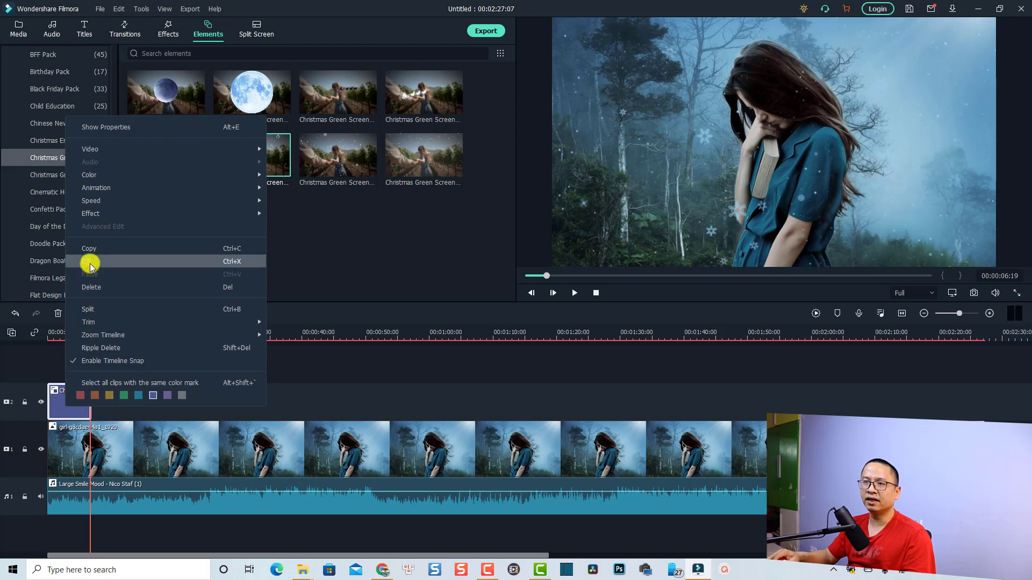
pyautogui.click(87, 248)
pyautogui.click(101, 332)
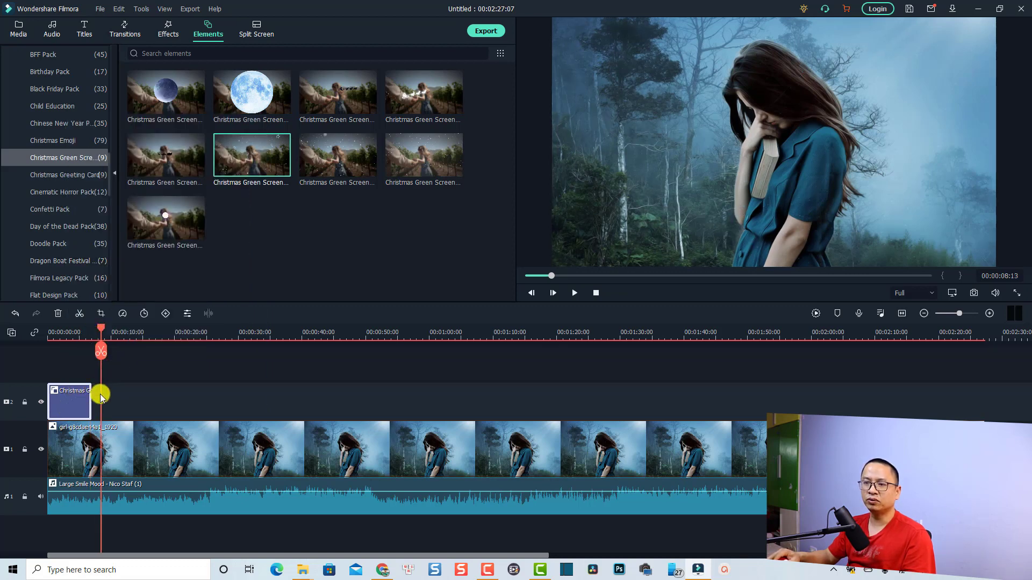
pyautogui.click(24, 449)
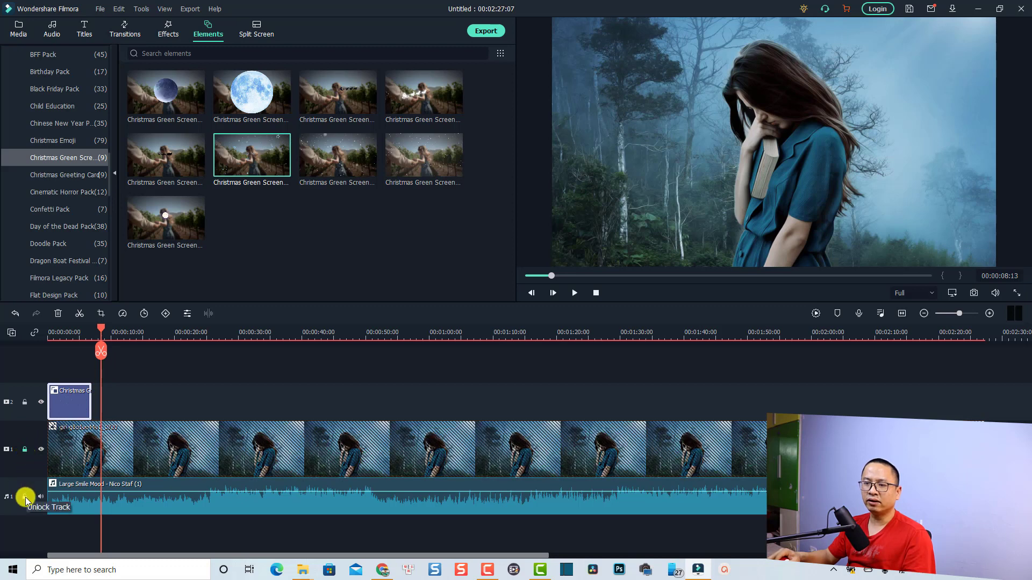
pyautogui.click(25, 495)
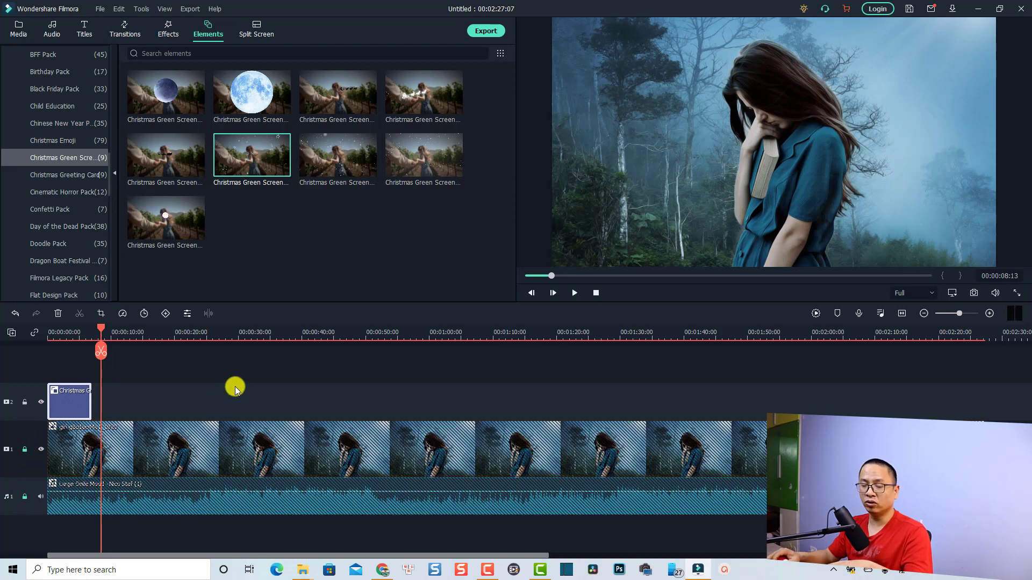
# Step: Paste 20 copies of the snowflake clip back to back on video track 2, from 00:00:08:13 to just past the music's end
pyautogui.hotkey('ctrl', 'v')
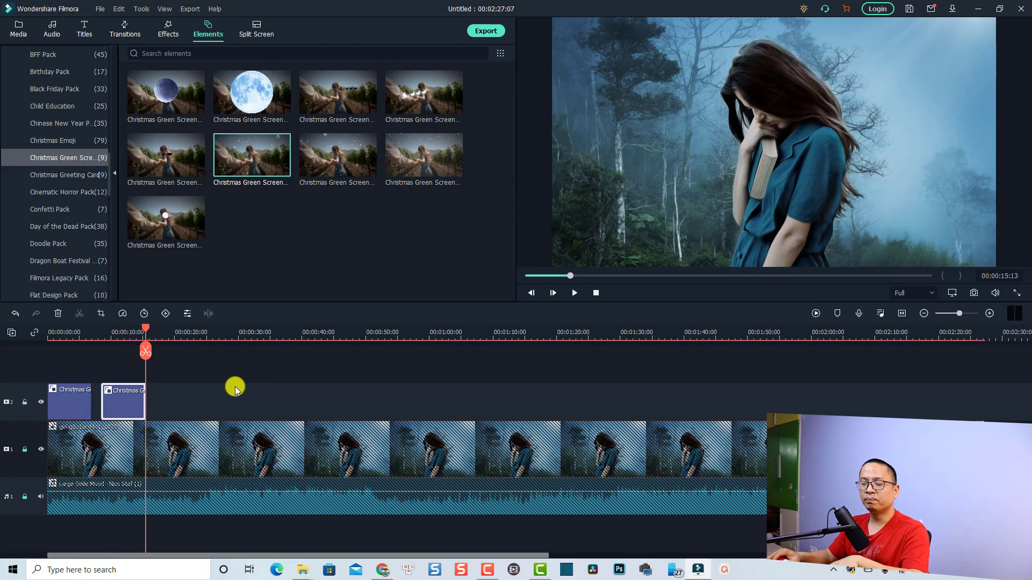
pyautogui.hotkey('ctrl', 'v')
pyautogui.hotkey('ctrl', 'v')
pyautogui.hotkey('ctrl', 'v')
pyautogui.hotkey('ctrl', 'v')
pyautogui.hotkey('ctrl', 'v')
pyautogui.hotkey('ctrl', 'v')
pyautogui.hotkey('ctrl', 'v')
pyautogui.hotkey('ctrl', 'v')
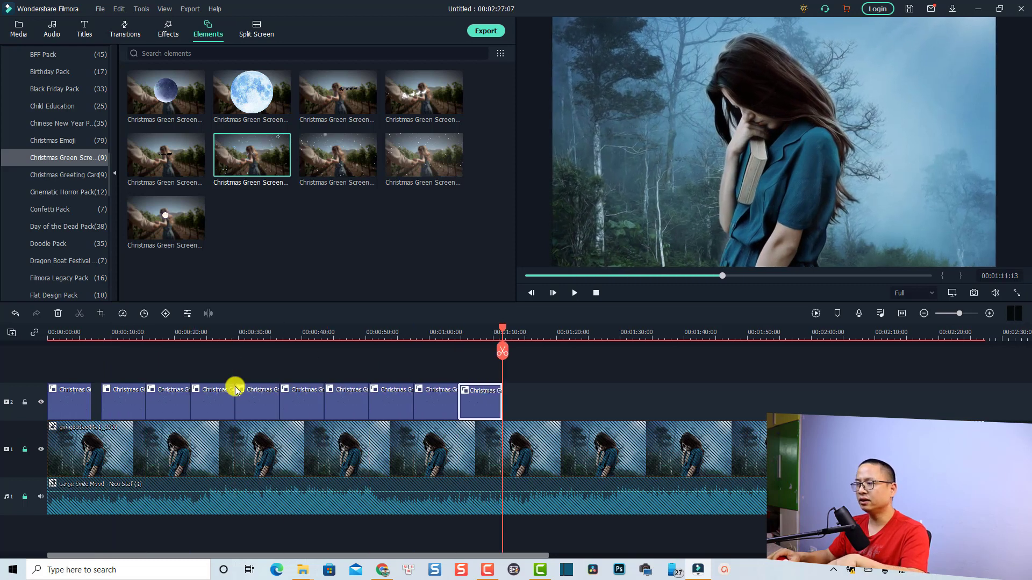
pyautogui.hotkey('ctrl', 'v')
pyautogui.hotkey('ctrl', 'v')
pyautogui.hotkey('ctrl', 'v')
pyautogui.hotkey('ctrl', 'v')
pyautogui.hotkey('ctrl', 'v')
pyautogui.hotkey('ctrl', 'v')
pyautogui.hotkey('ctrl', 'v')
pyautogui.hotkey('ctrl', 'v')
pyautogui.hotkey('ctrl', 'v')
pyautogui.hotkey('ctrl', 'v')
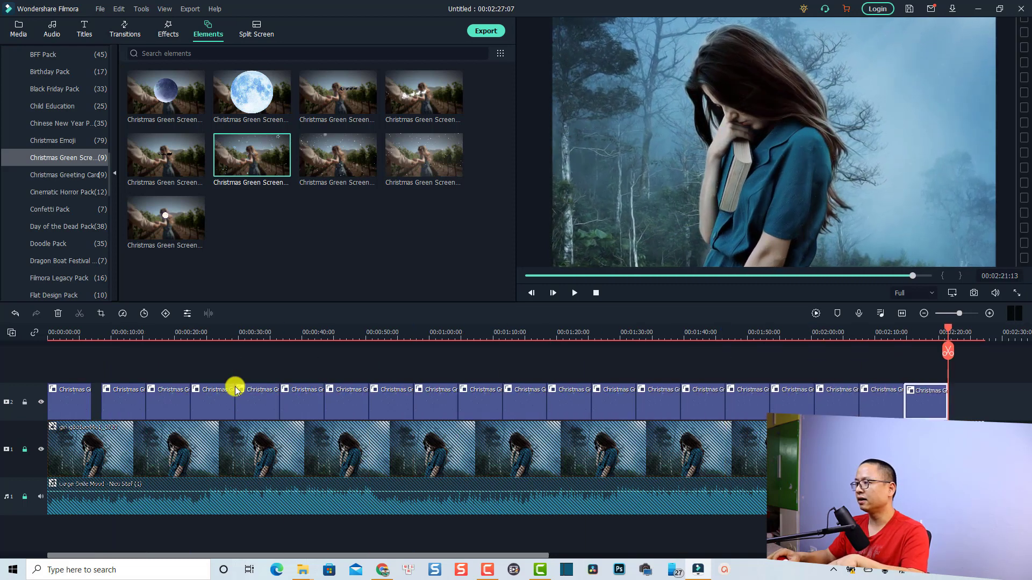
pyautogui.hotkey('ctrl', 'v')
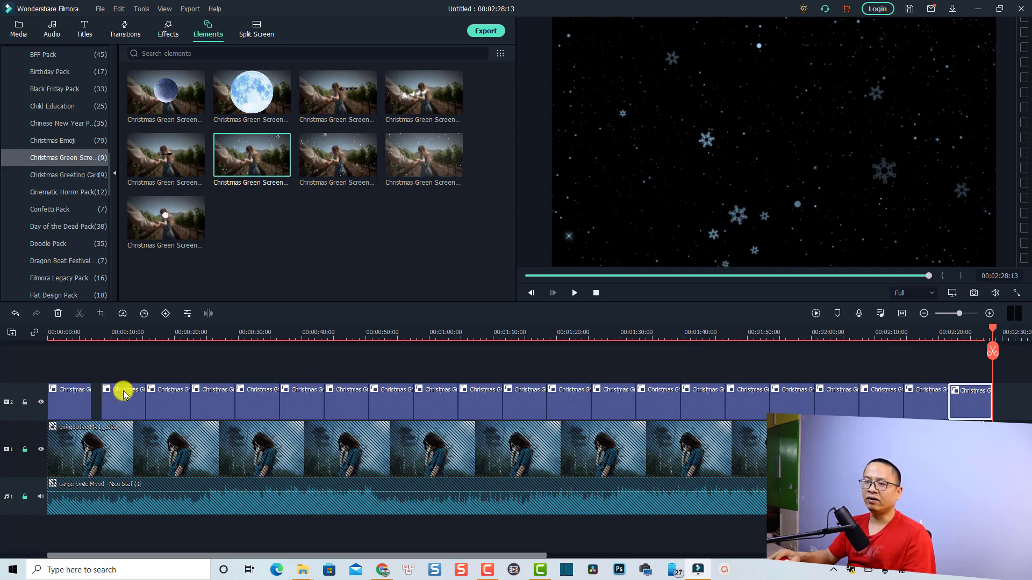
# Step: Close the gap between the first two snowflake clips on video track 2
pyautogui.click(98, 395)
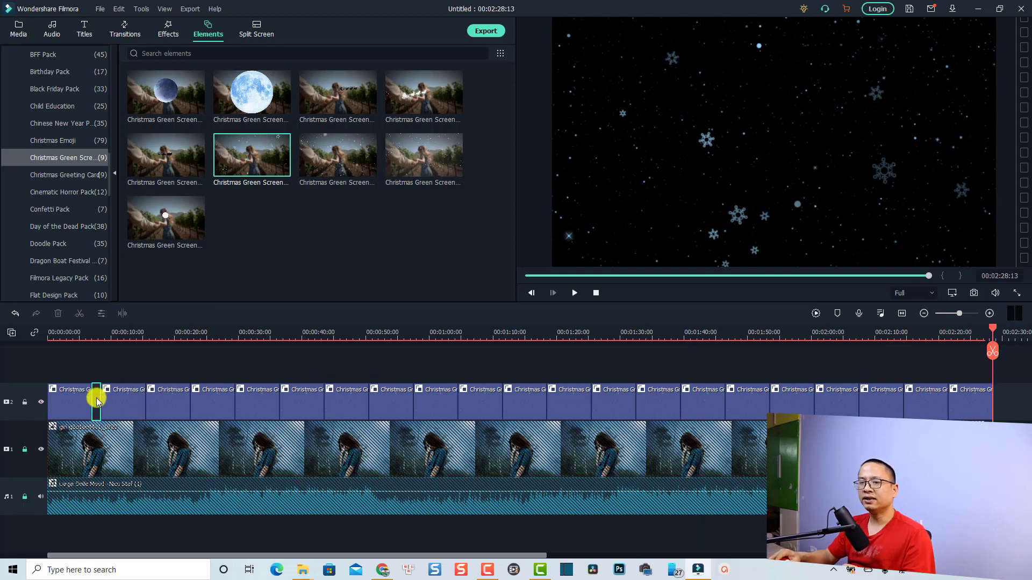
pyautogui.rightClick(97, 401)
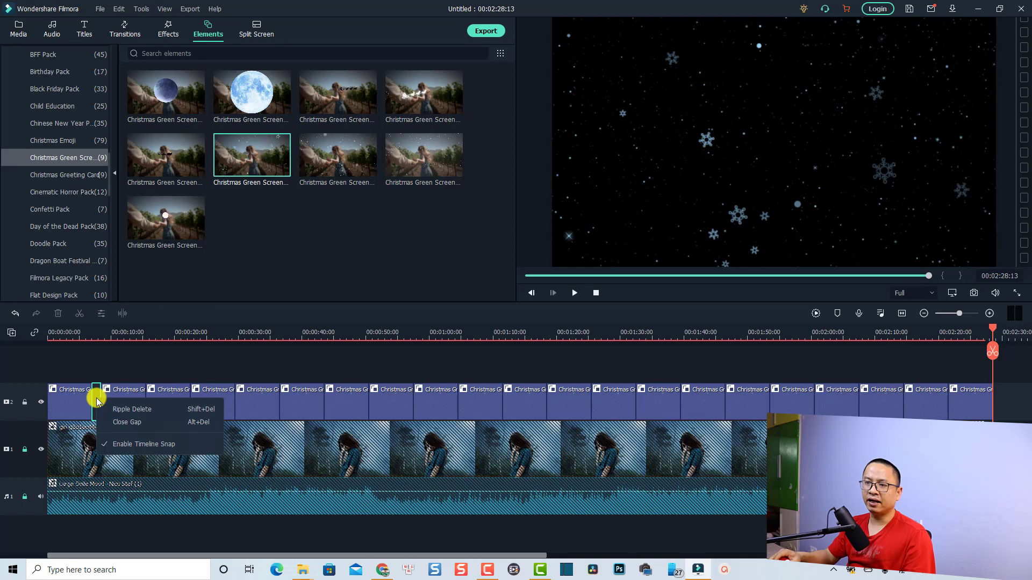
pyautogui.click(111, 423)
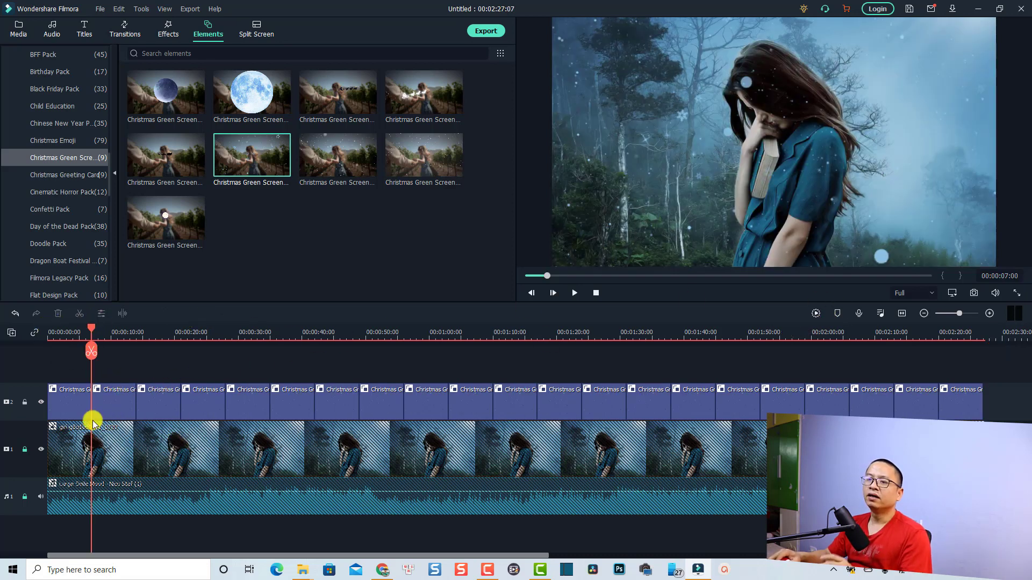
# Step: Place the Merry Christmas element from the Christmas Greeting Card pack at the start of video track 3 and shrink it into the picture's upper-right corner
pyautogui.click(51, 336)
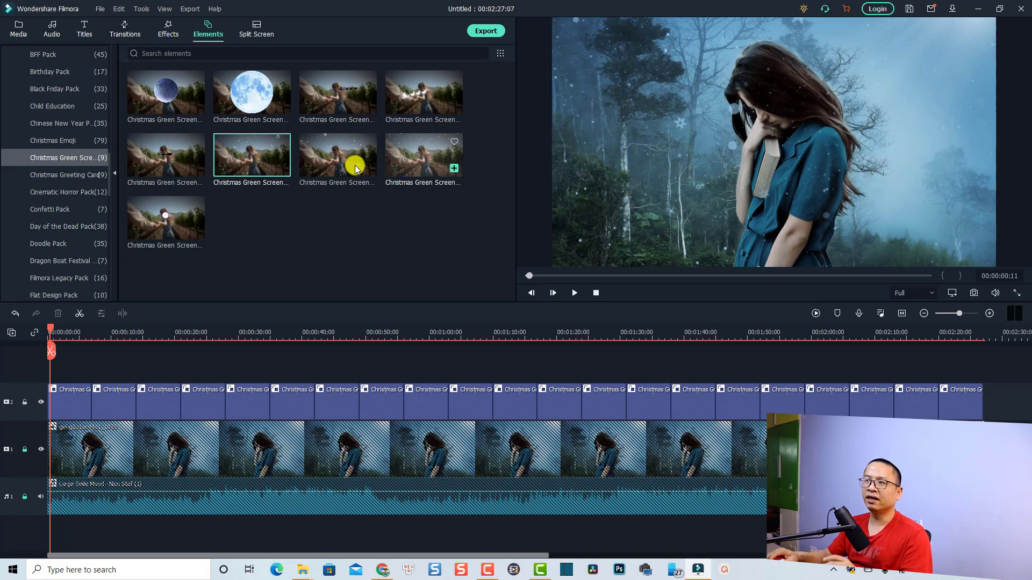
pyautogui.click(45, 175)
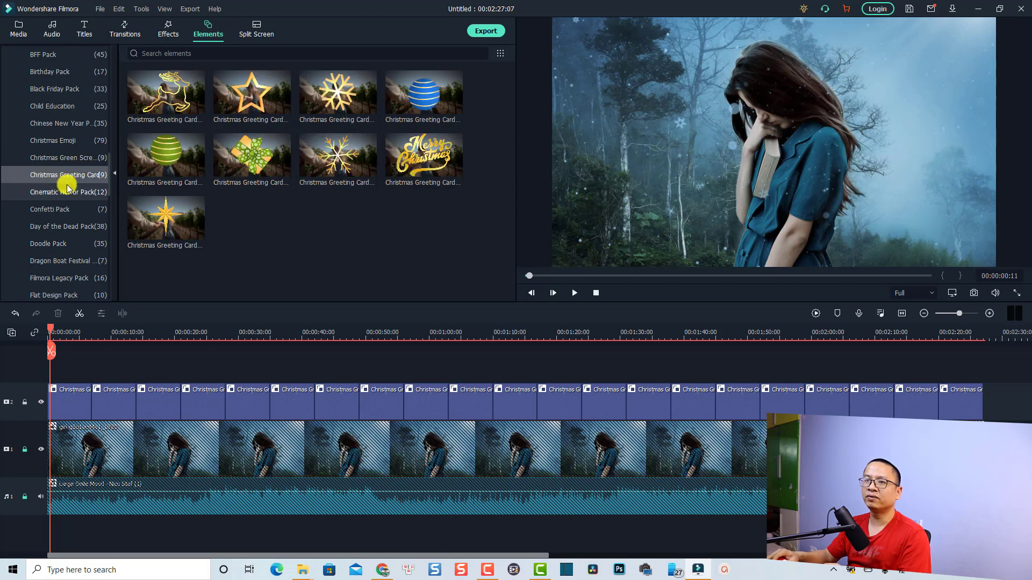
pyautogui.moveTo(423, 161)
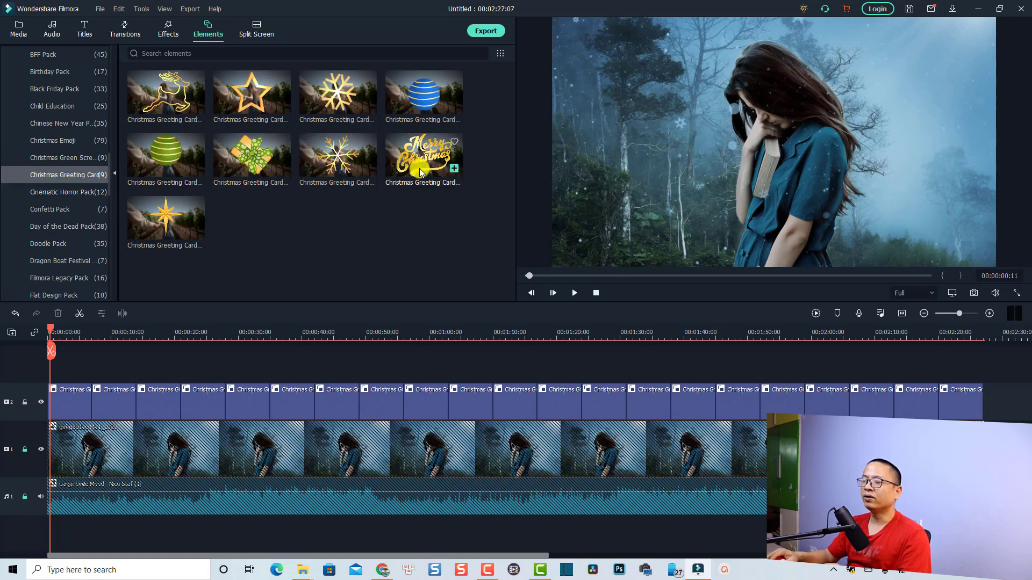
pyautogui.moveTo(421, 171); pyautogui.dragTo(46, 368)
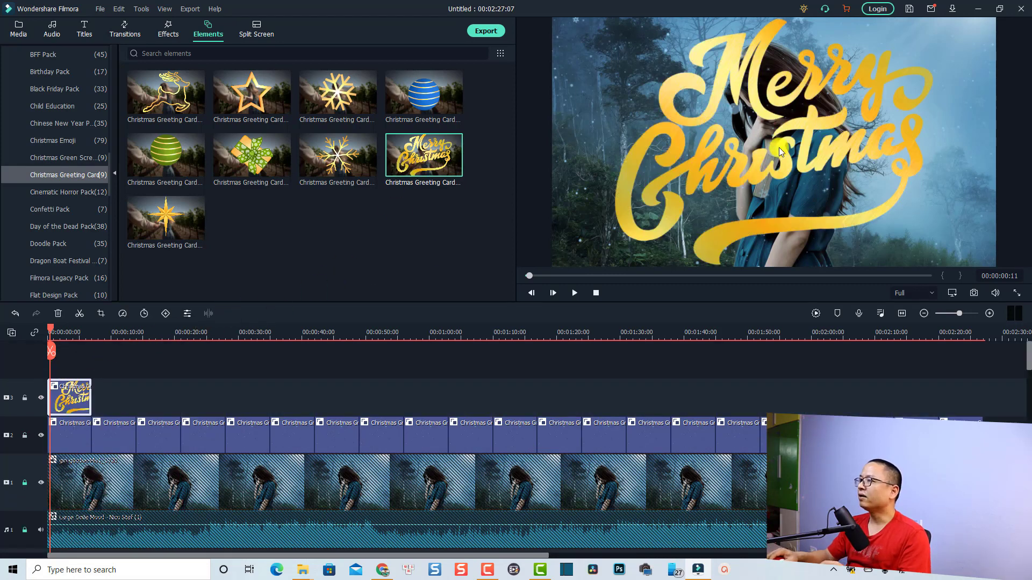
pyautogui.click(779, 147)
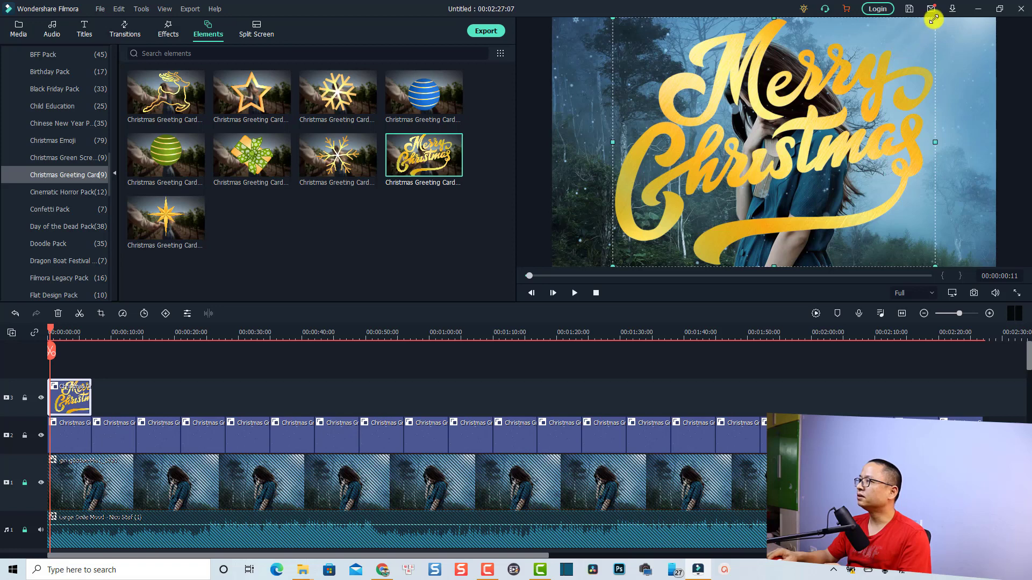
pyautogui.moveTo(933, 19); pyautogui.dragTo(953, 55)
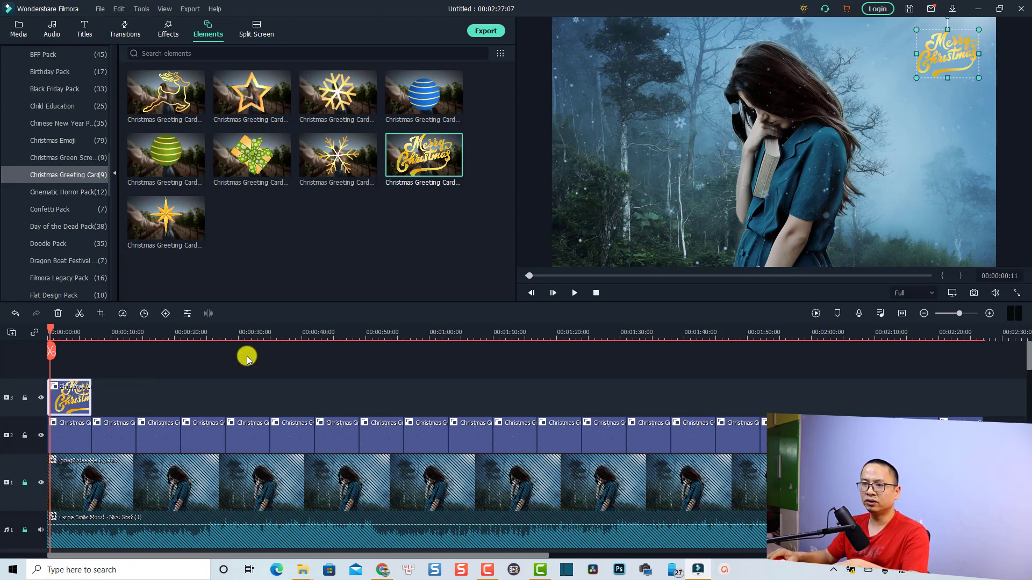
# Step: Lock video track 2 and set the playhead to 00:00:08:13 with no clip selected
pyautogui.click(24, 435)
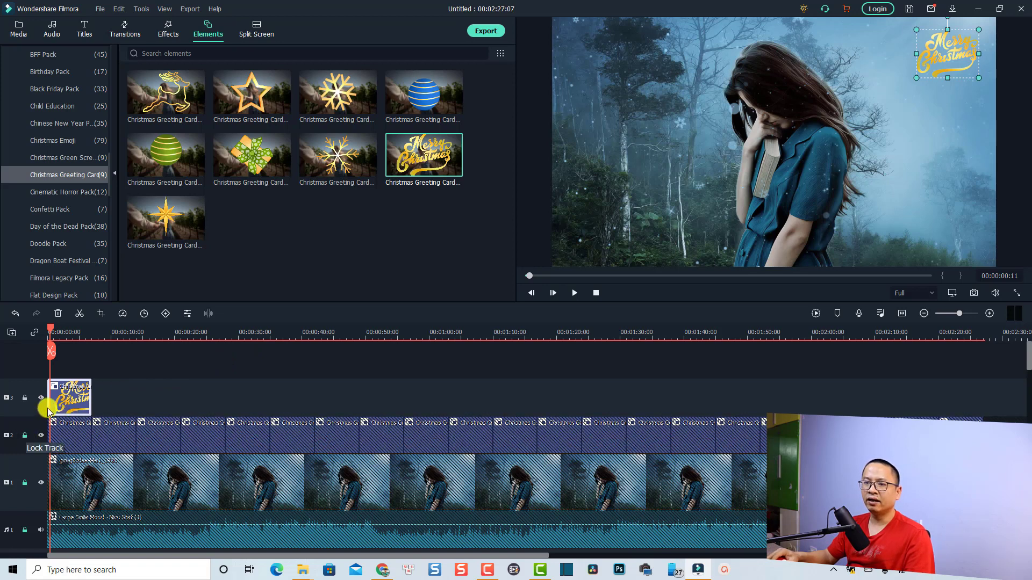
pyautogui.click(103, 334)
pyautogui.click(101, 329)
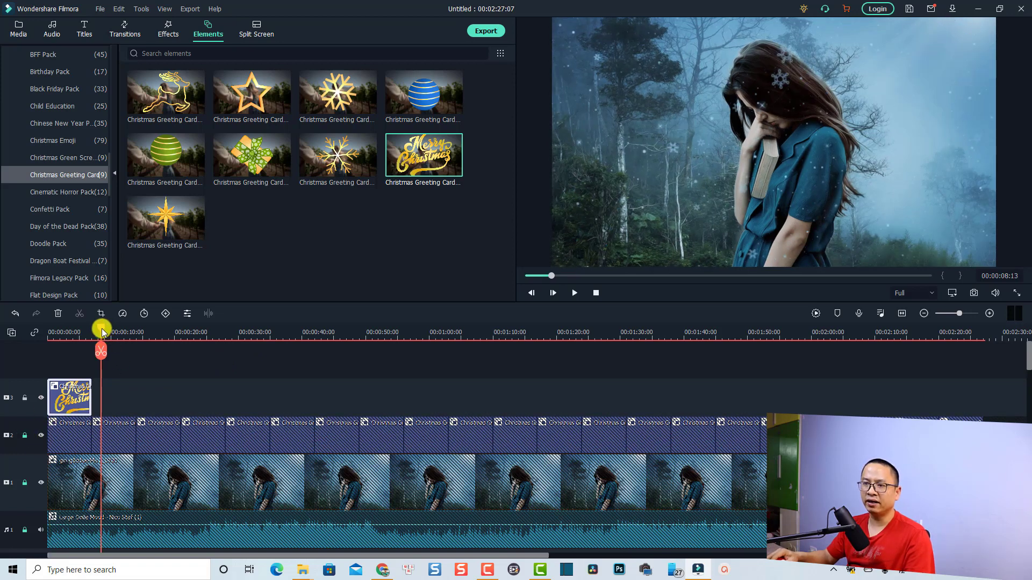
pyautogui.click(140, 388)
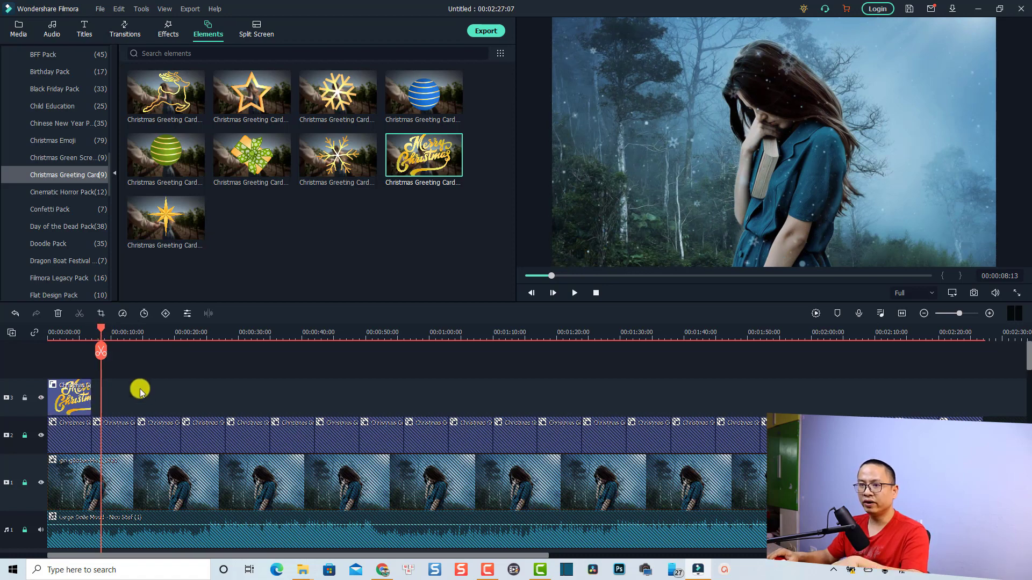
# Step: Paste 20 copies of the Merry Christmas clip back to back on video track 3, from 00:00:08:13 to 00:02:28:13
pyautogui.hotkey('ctrl', 'v')
pyautogui.hotkey('ctrl', 'v')
pyautogui.hotkey('ctrl', 'v')
pyautogui.hotkey('ctrl', 'v')
pyautogui.hotkey('ctrl', 'v')
pyautogui.hotkey('ctrl', 'v')
pyautogui.hotkey('ctrl', 'v')
pyautogui.hotkey('ctrl', 'v')
pyautogui.hotkey('ctrl', 'v')
pyautogui.hotkey('ctrl', 'v')
pyautogui.hotkey('ctrl', 'v')
pyautogui.hotkey('ctrl', 'v')
pyautogui.hotkey('ctrl', 'v')
pyautogui.hotkey('ctrl', 'v')
pyautogui.hotkey('ctrl', 'v')
pyautogui.hotkey('ctrl', 'v')
pyautogui.hotkey('ctrl', 'v')
pyautogui.hotkey('ctrl', 'v')
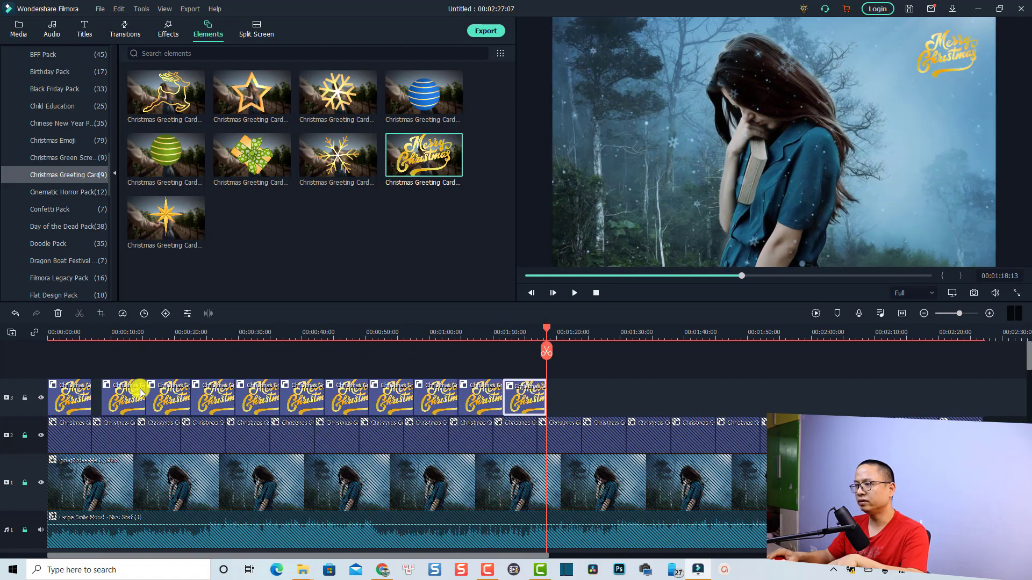
pyautogui.hotkey('ctrl', 'v')
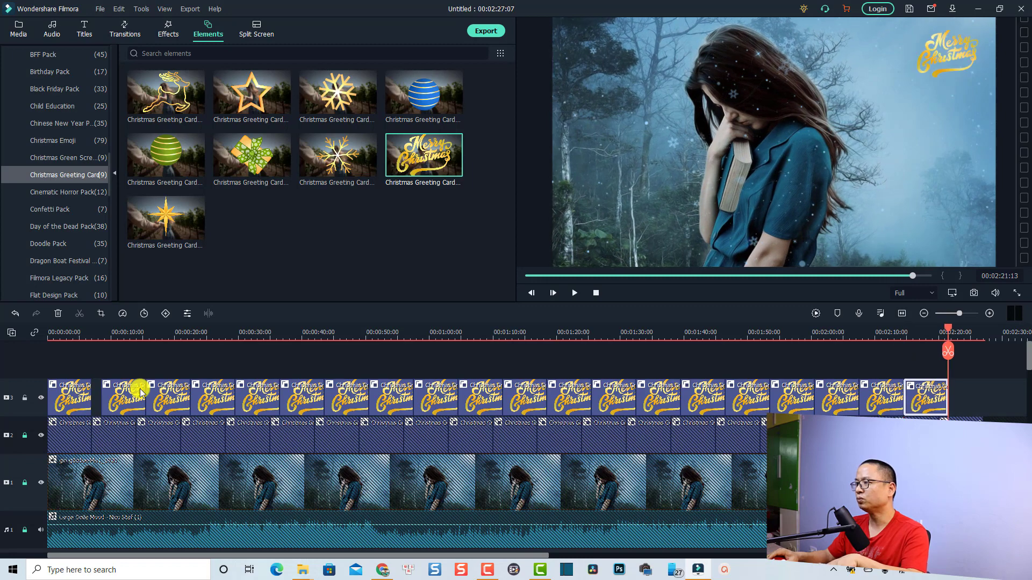
pyautogui.hotkey('ctrl', 'v')
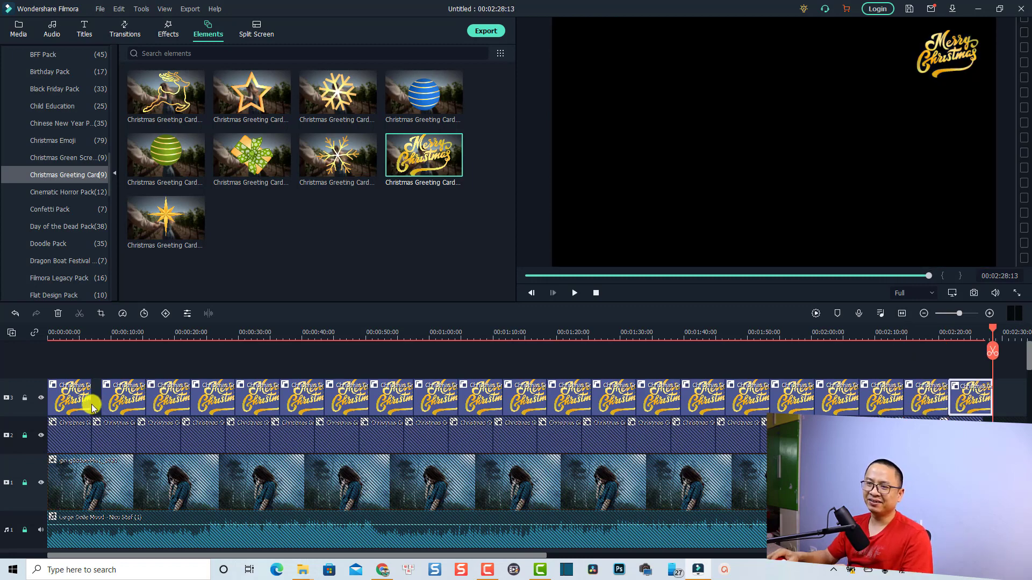
# Step: Close the gap between the first two Merry Christmas clips on video track 3 and set the playhead to 00:00:10:01
pyautogui.click(95, 399)
pyautogui.rightClick(94, 398)
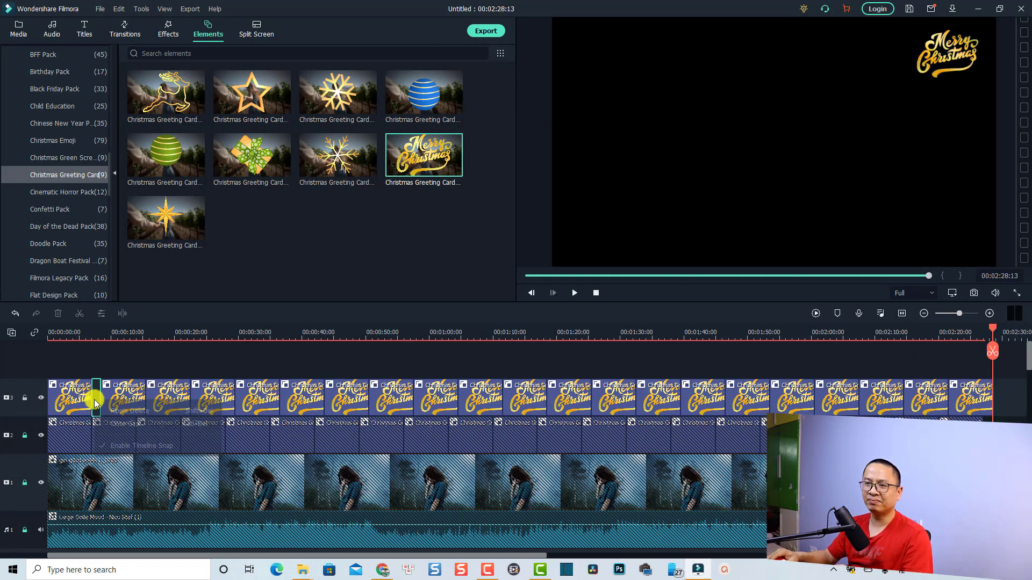
pyautogui.click(124, 417)
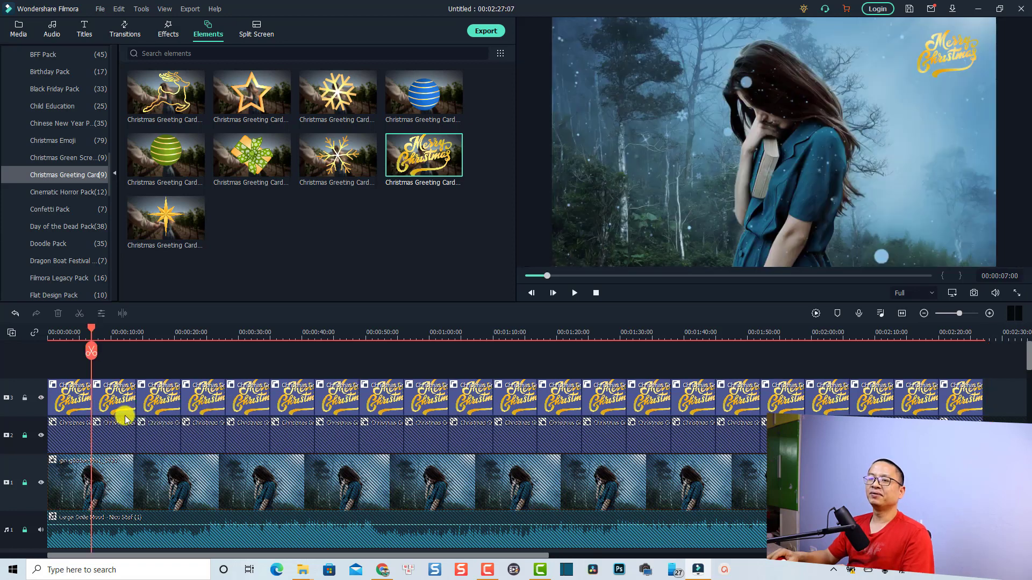
pyautogui.click(111, 336)
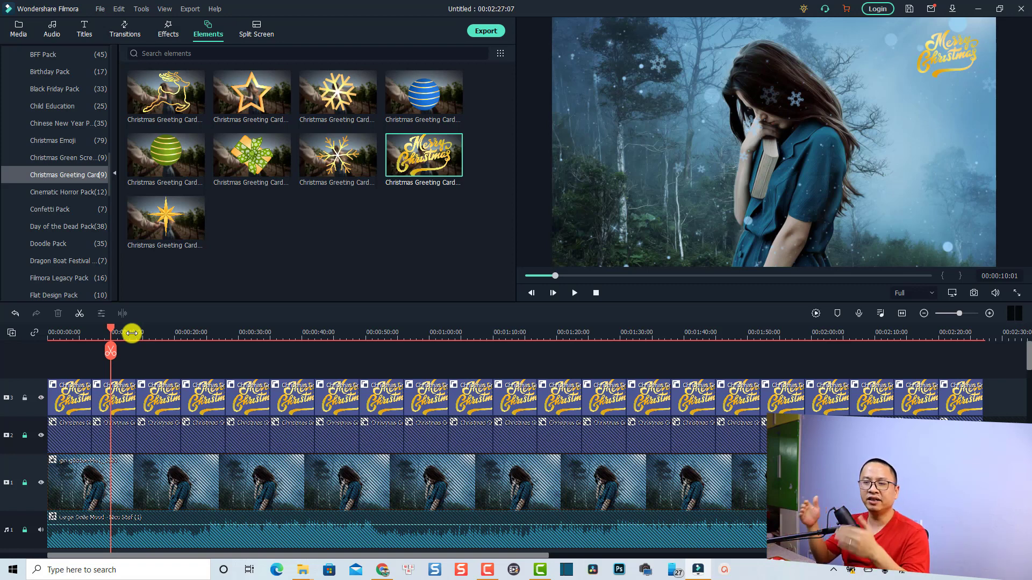
# Step: Preview the Lower Third 37 and Lower Third 32 titles, and place Lower Third 32 at the start of video track 4
pyautogui.click(85, 30)
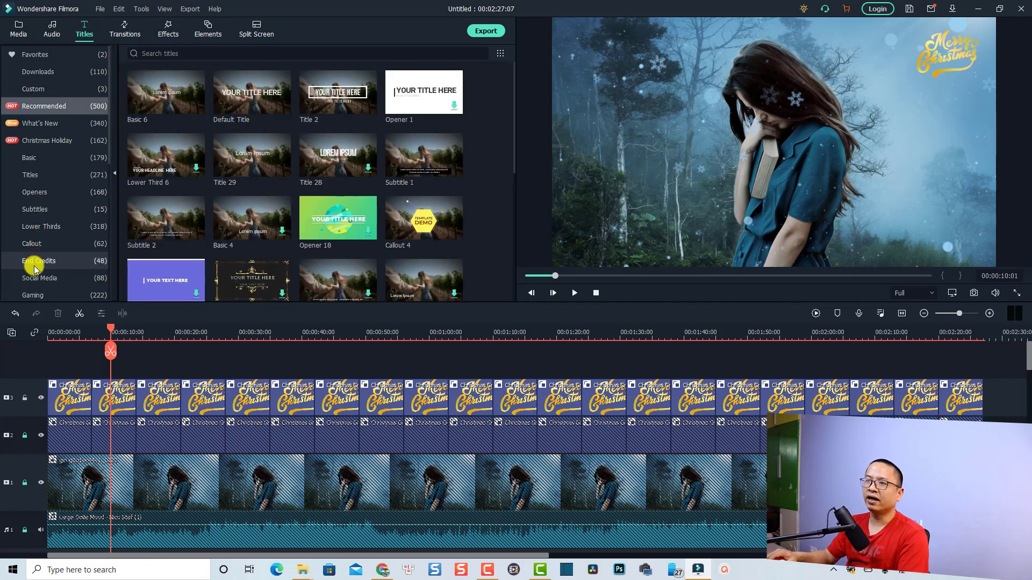
pyautogui.click(42, 230)
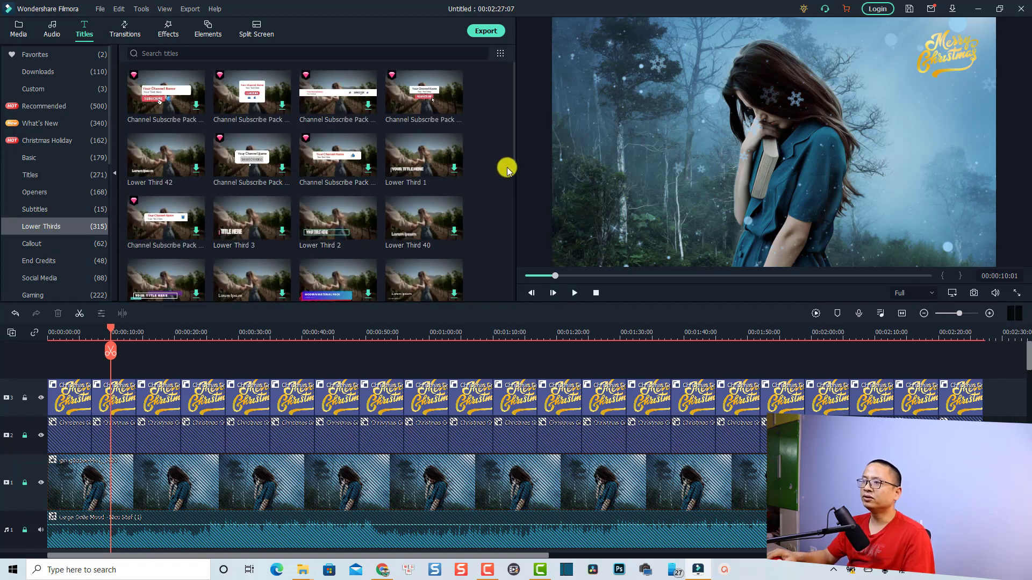
pyautogui.moveTo(514, 160); pyautogui.dragTo(512, 226)
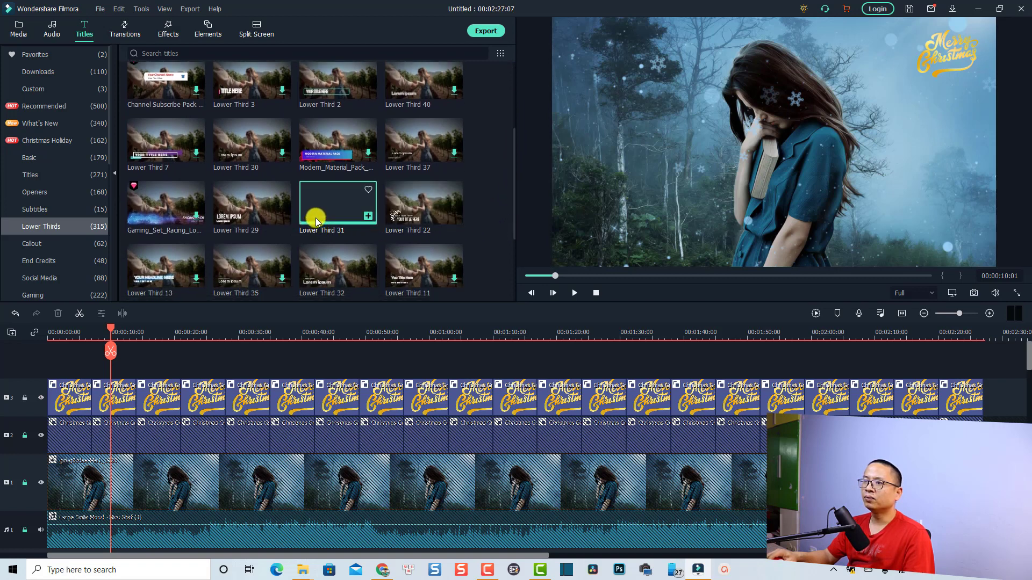
pyautogui.click(397, 155)
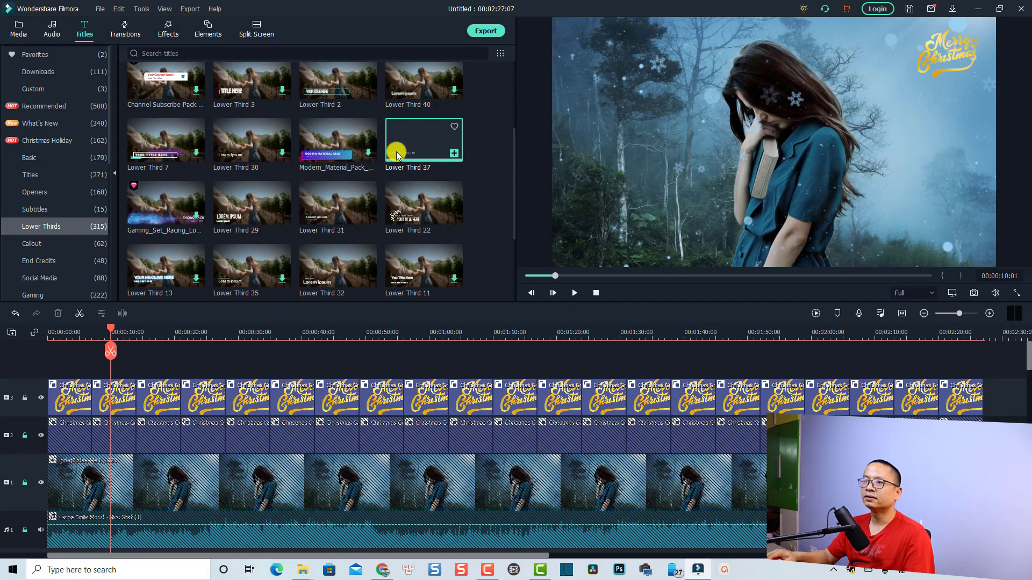
pyautogui.click(317, 273)
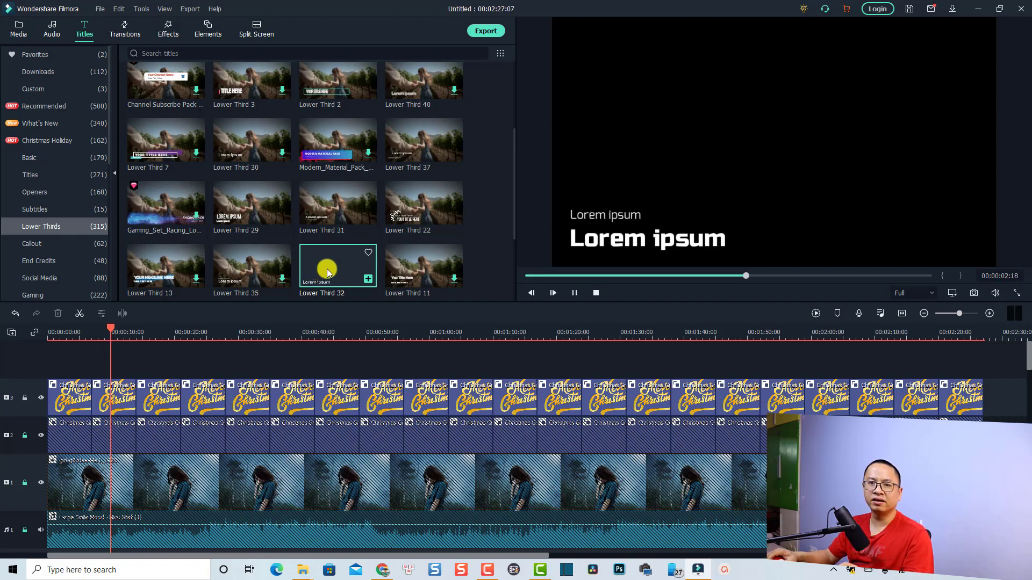
pyautogui.moveTo(329, 277); pyautogui.dragTo(41, 360)
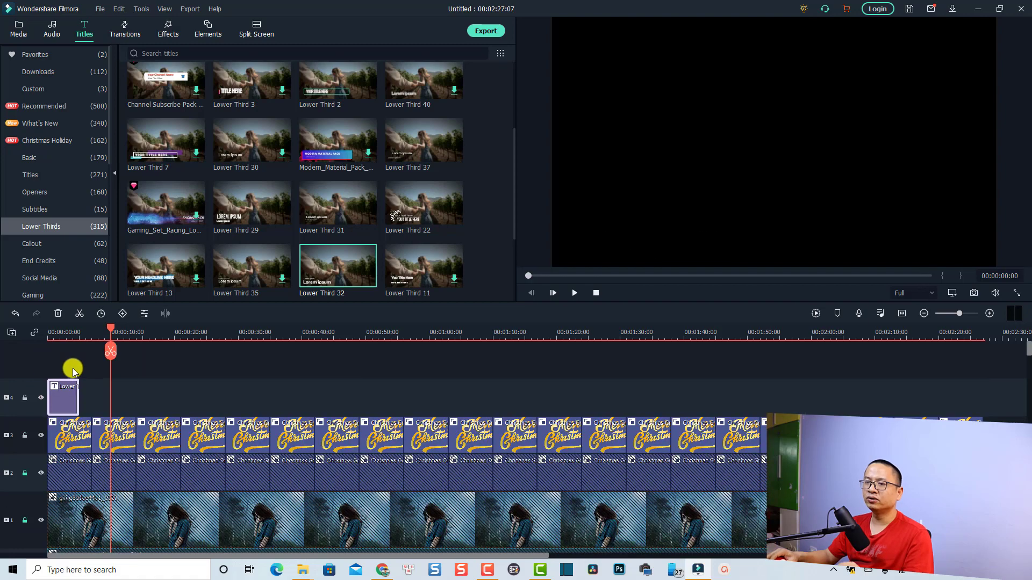
# Step: Set the playhead to 00:00:01:09 and open the Lower Third 32 title clip in Advanced Text Edit
pyautogui.click(56, 334)
pyautogui.rightClick(62, 400)
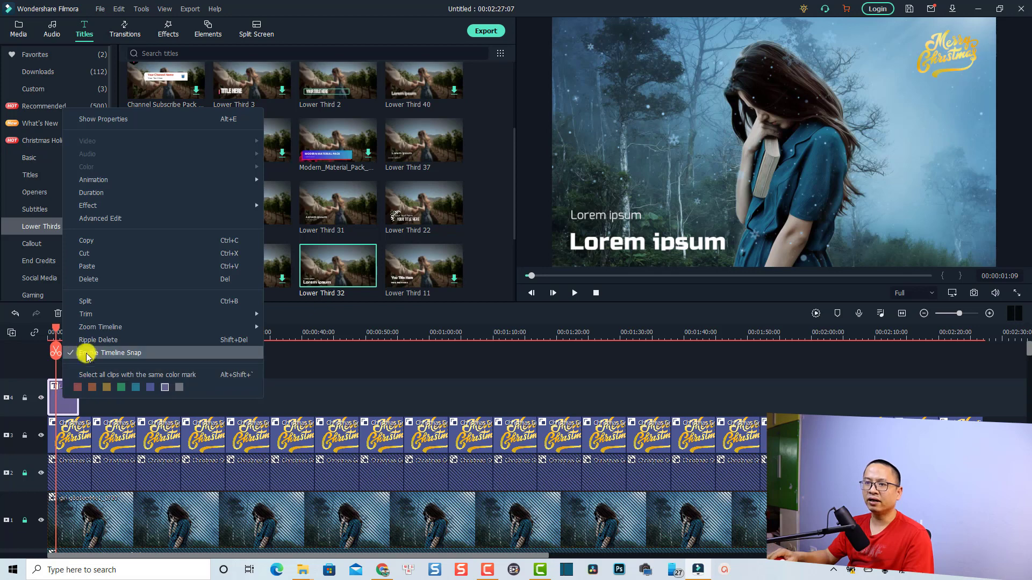
pyautogui.click(102, 219)
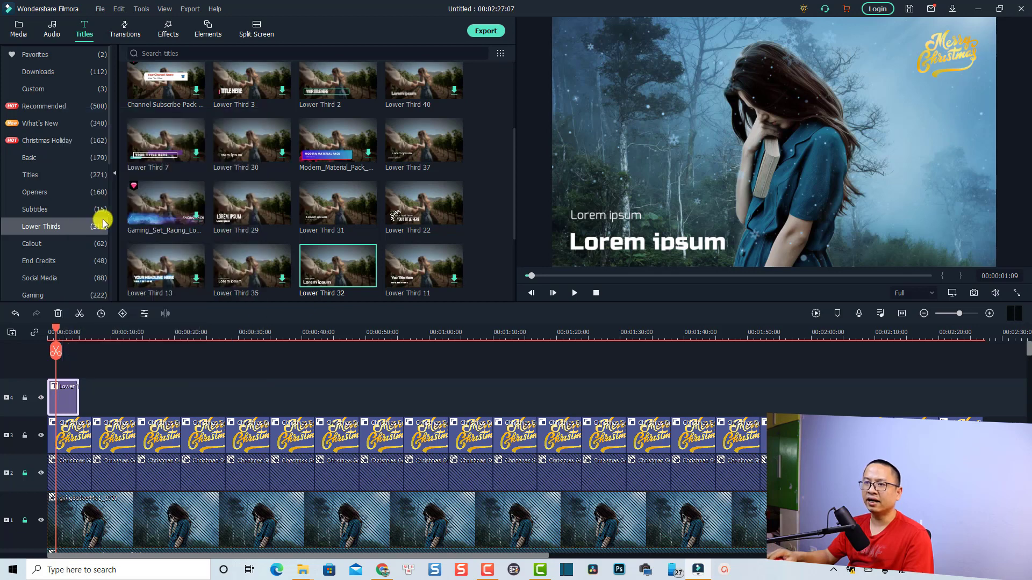
pyautogui.doubleClick(627, 249)
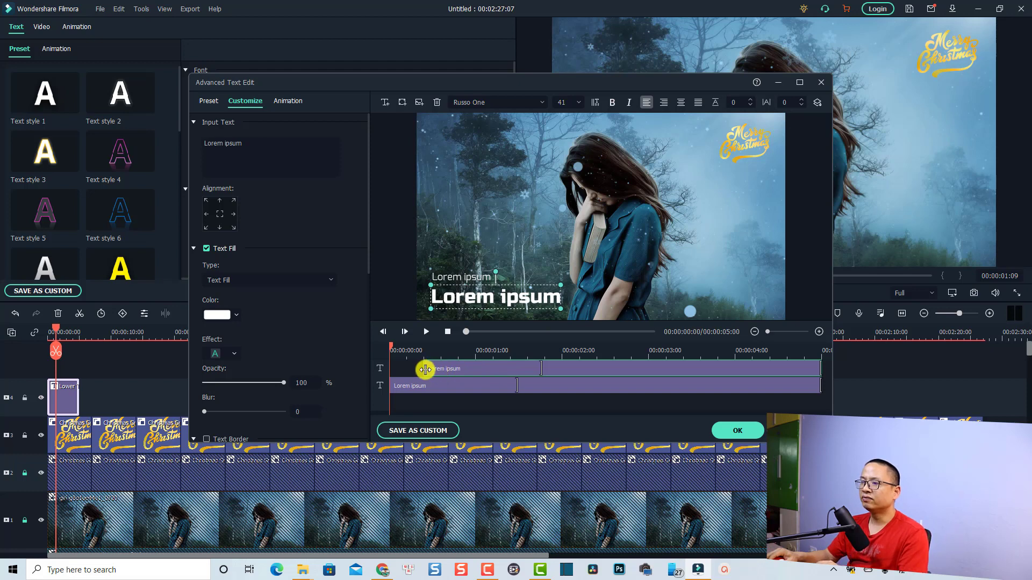
# Step: Replace the title's large Lorem ipsum line with "Large Smile Mood" and align its left edge with the small line above it
pyautogui.click(281, 150)
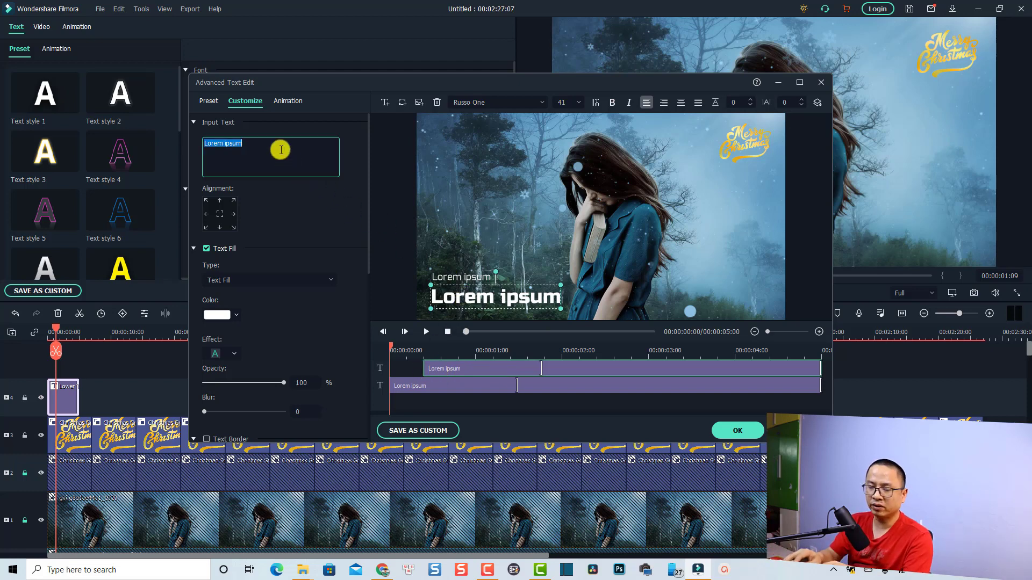
pyautogui.write('LArge')
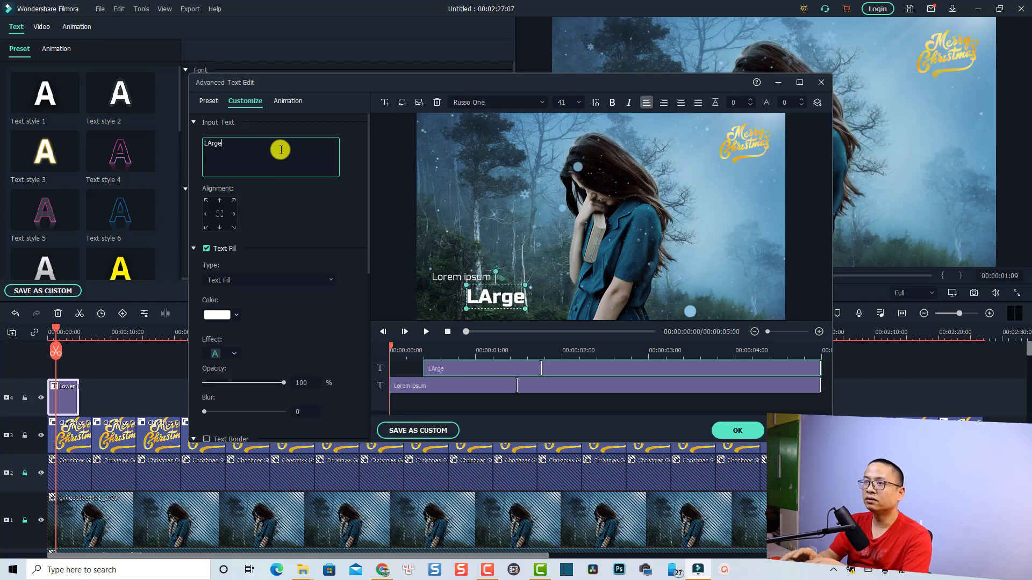
pyautogui.press('BackSpace')
pyautogui.press('BackSpace')
pyautogui.press('BackSpace')
pyautogui.press('BackSpace')
pyautogui.write('arg')
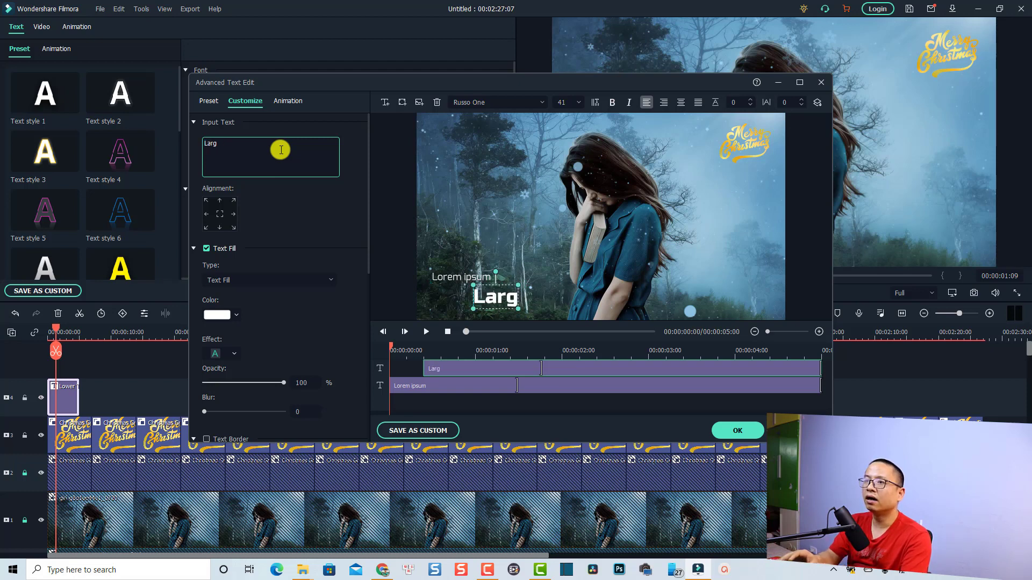
pyautogui.write('e Smile U')
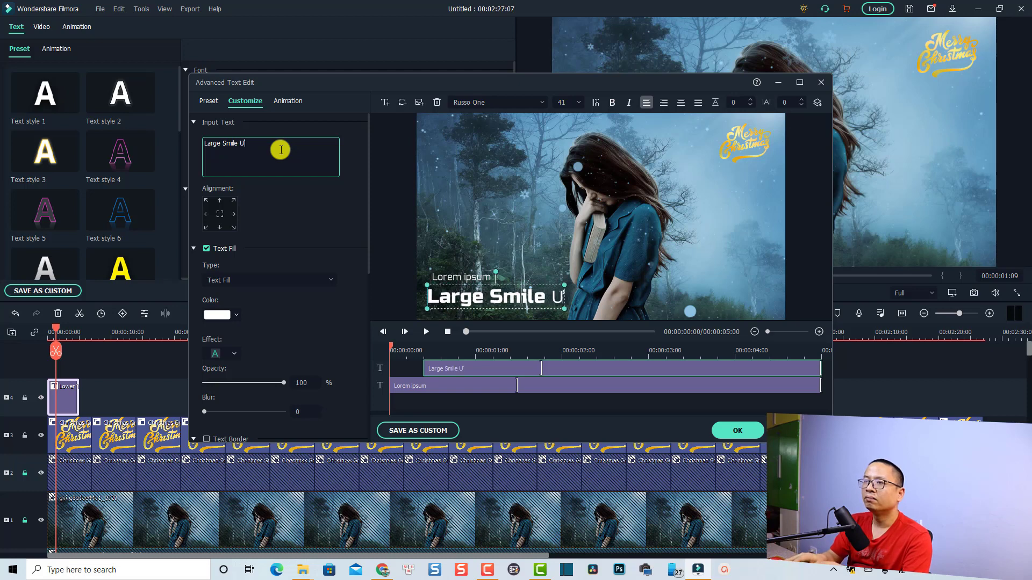
pyautogui.press('BackSpace')
pyautogui.write('Mo')
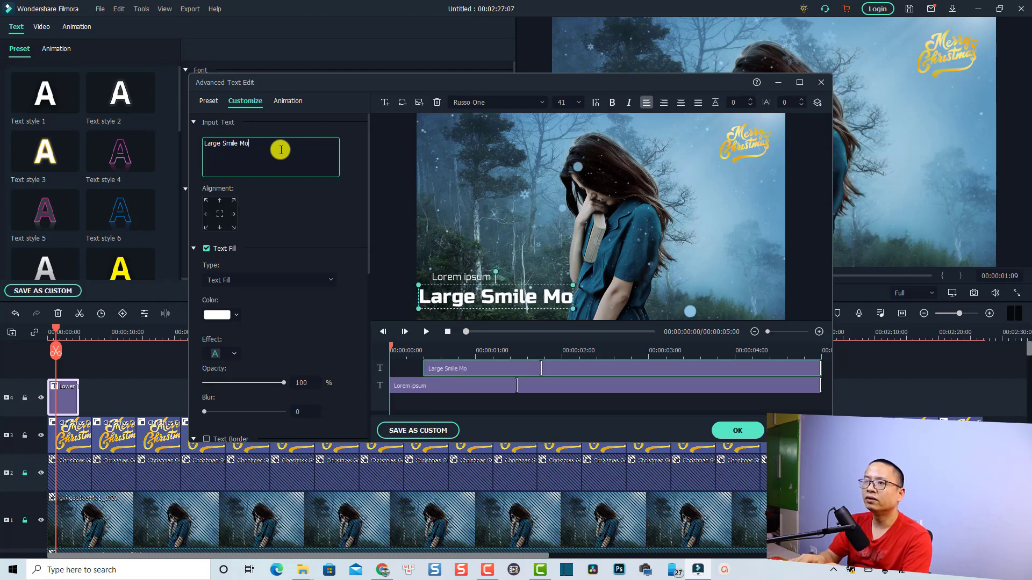
pyautogui.write('od')
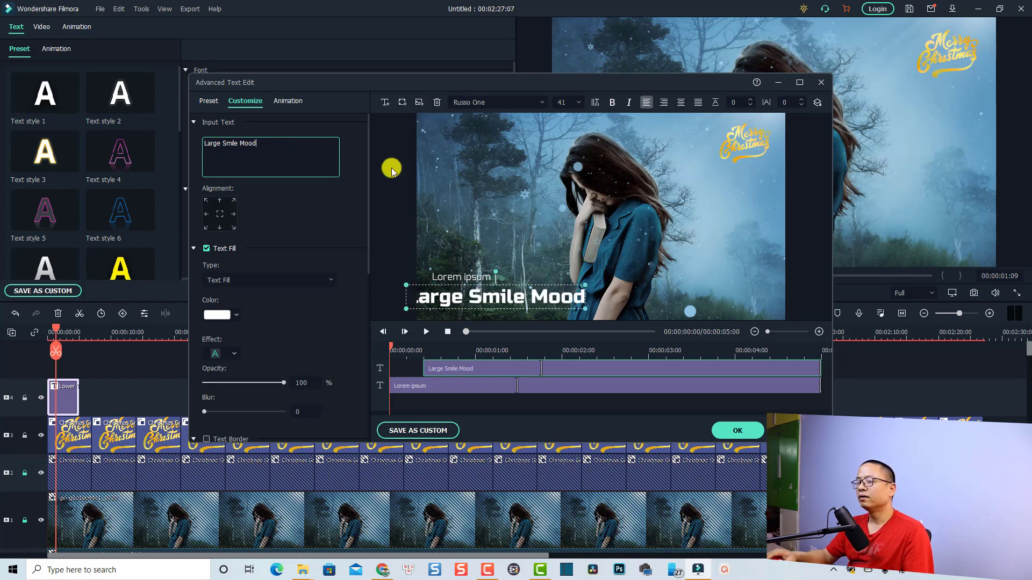
pyautogui.click(482, 303)
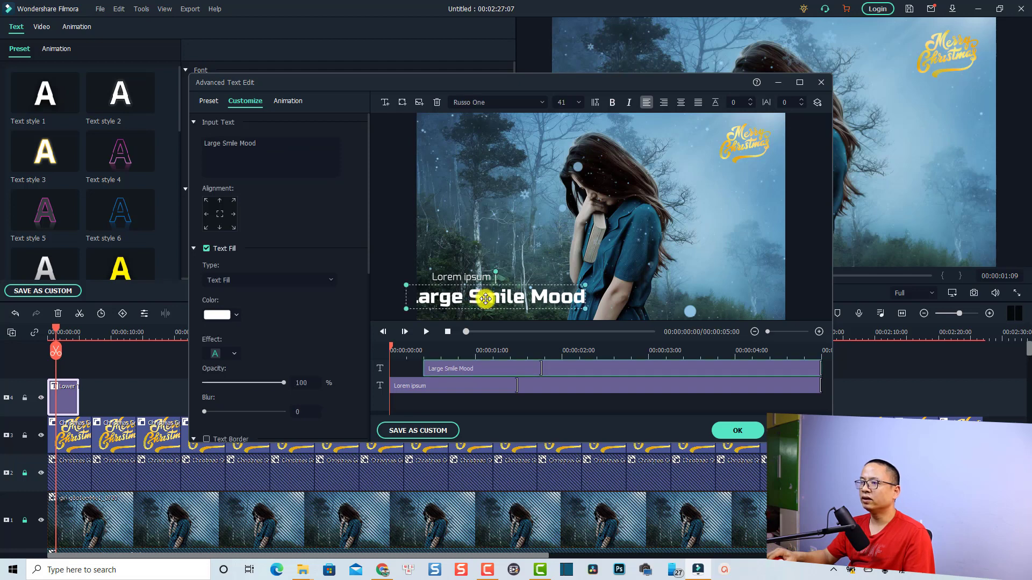
pyautogui.moveTo(486, 299); pyautogui.dragTo(505, 298)
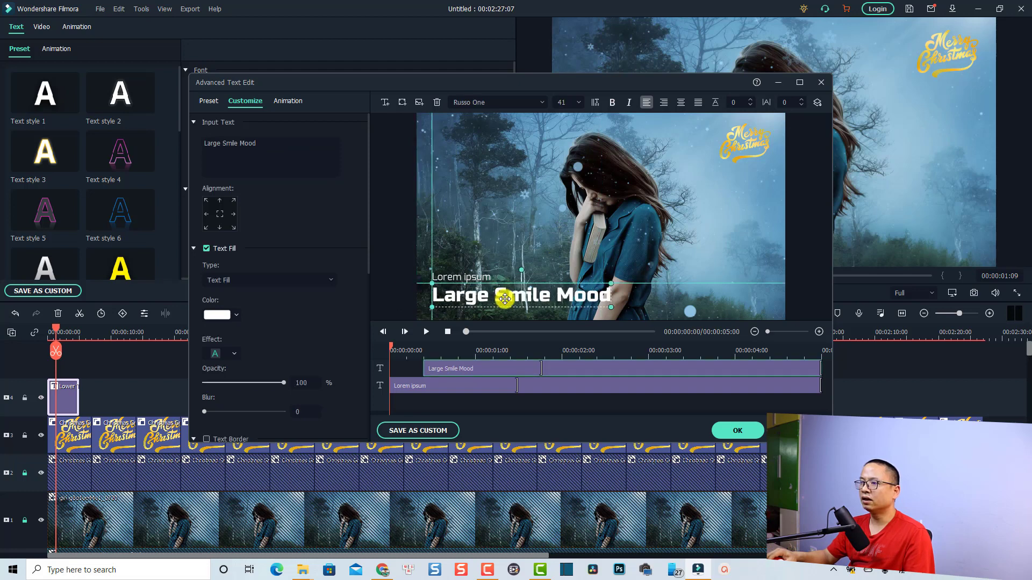
# Step: Replace the title's small Lorem ipsum line with the artist's name and apply the text edits
pyautogui.click(458, 276)
pyautogui.click(252, 145)
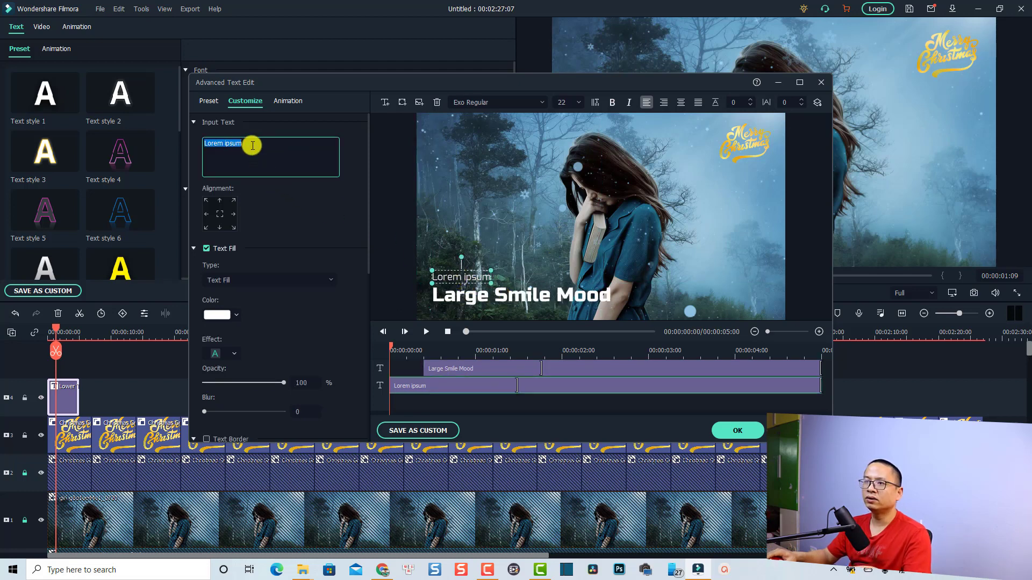
pyautogui.write('Nic')
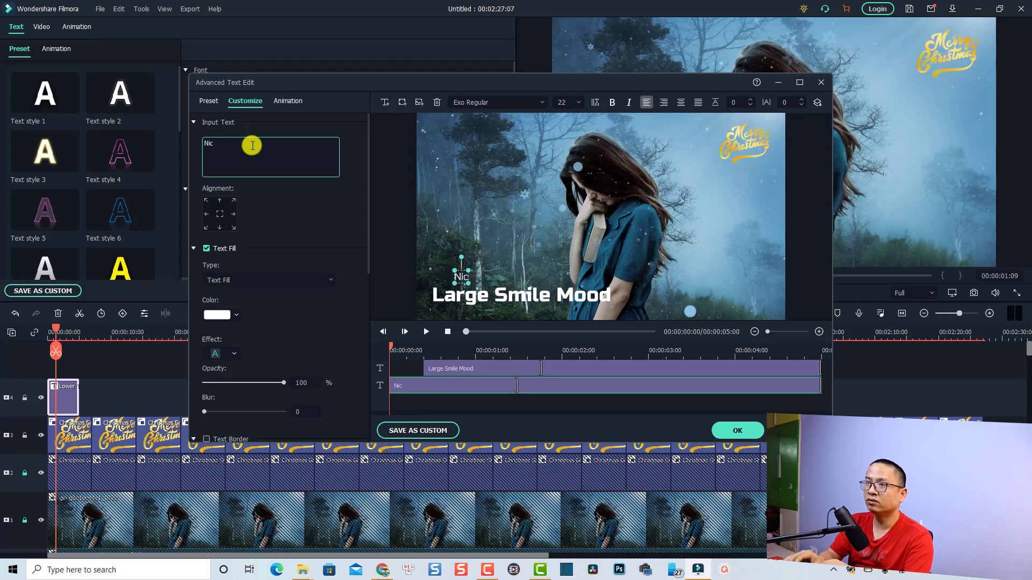
pyautogui.write('o Staf')
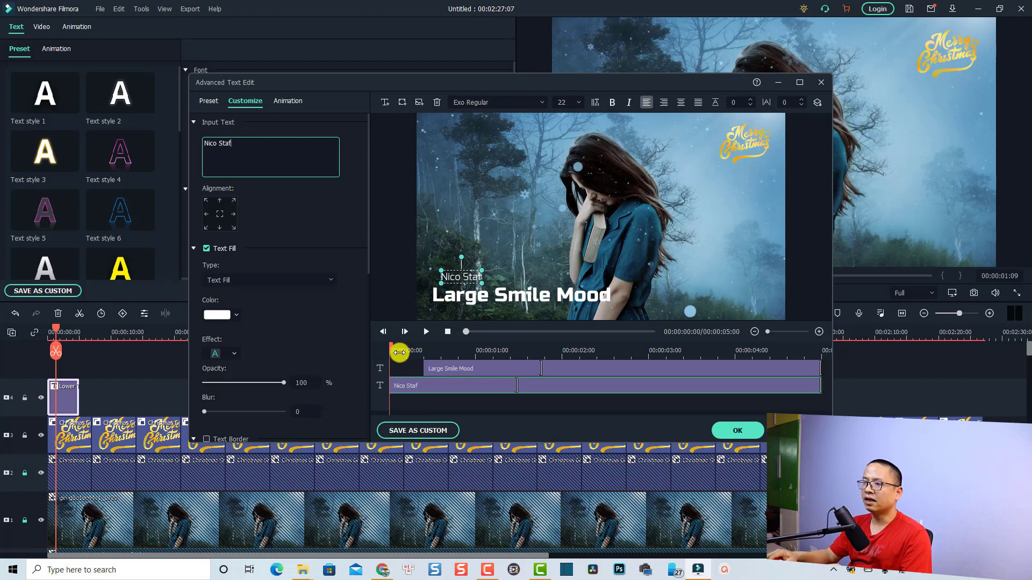
pyautogui.click(399, 352)
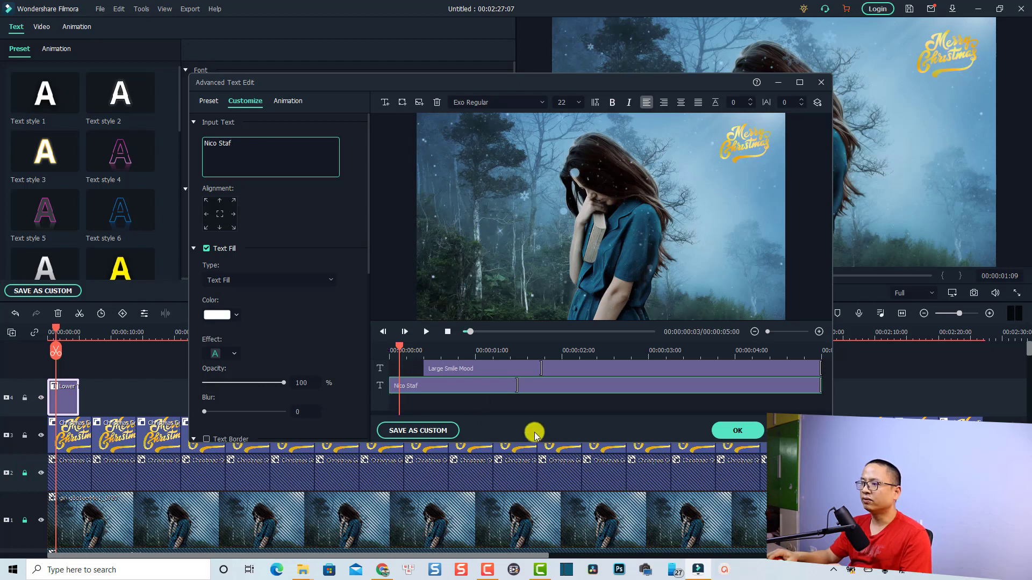
pyautogui.click(728, 432)
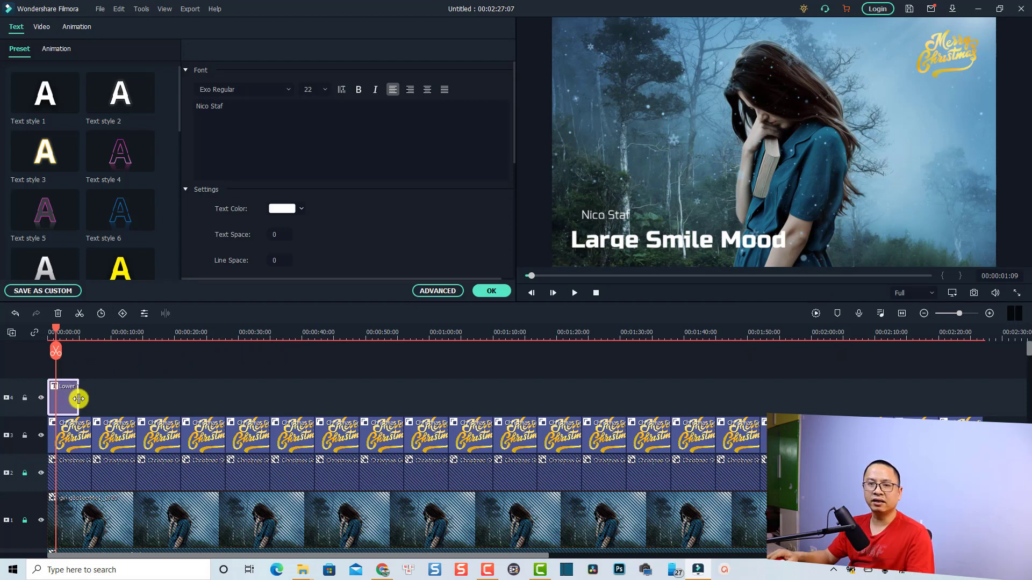
# Step: Extend the Lower Third 32 clip to the video's end, start both text lines together with very short intro animations, and preview the opening
pyautogui.moveTo(78, 399); pyautogui.dragTo(982, 399)
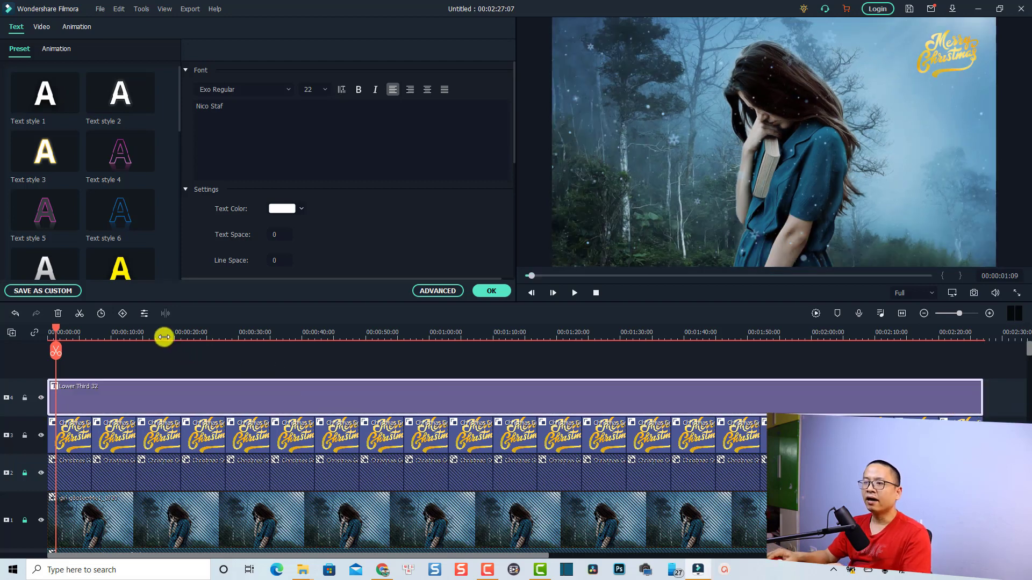
pyautogui.click(438, 293)
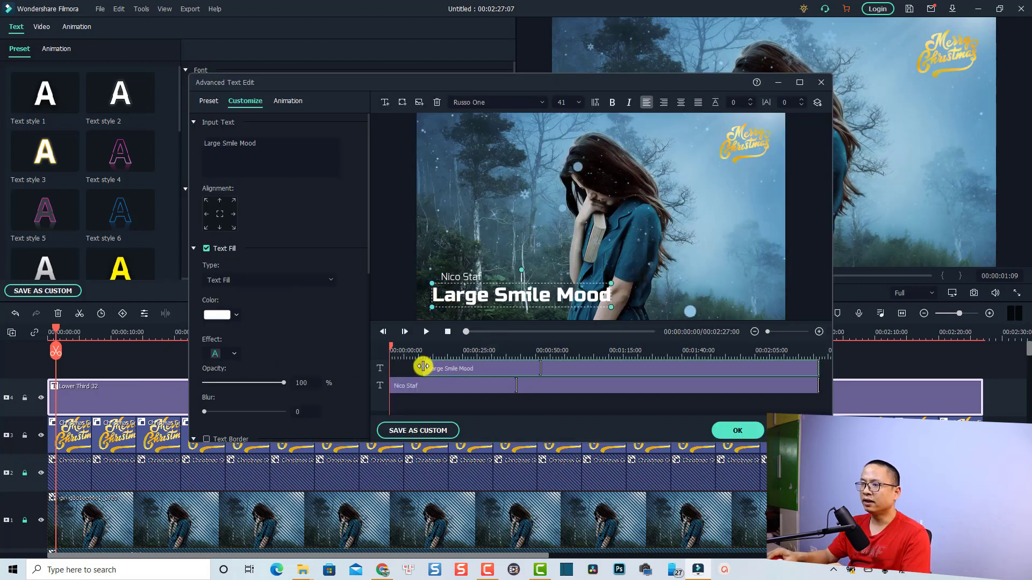
pyautogui.moveTo(425, 371); pyautogui.dragTo(390, 376)
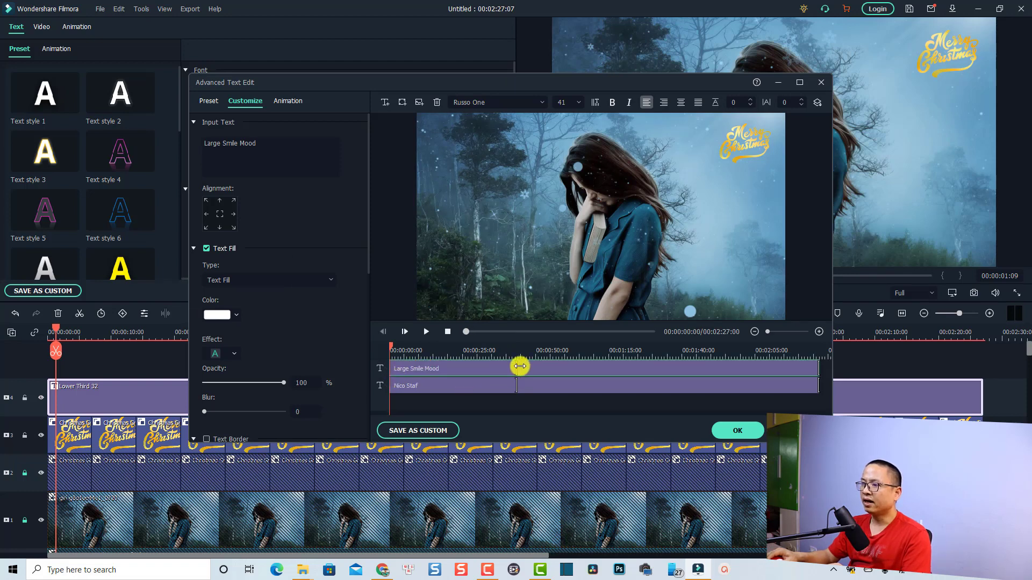
pyautogui.moveTo(512, 366); pyautogui.dragTo(396, 368)
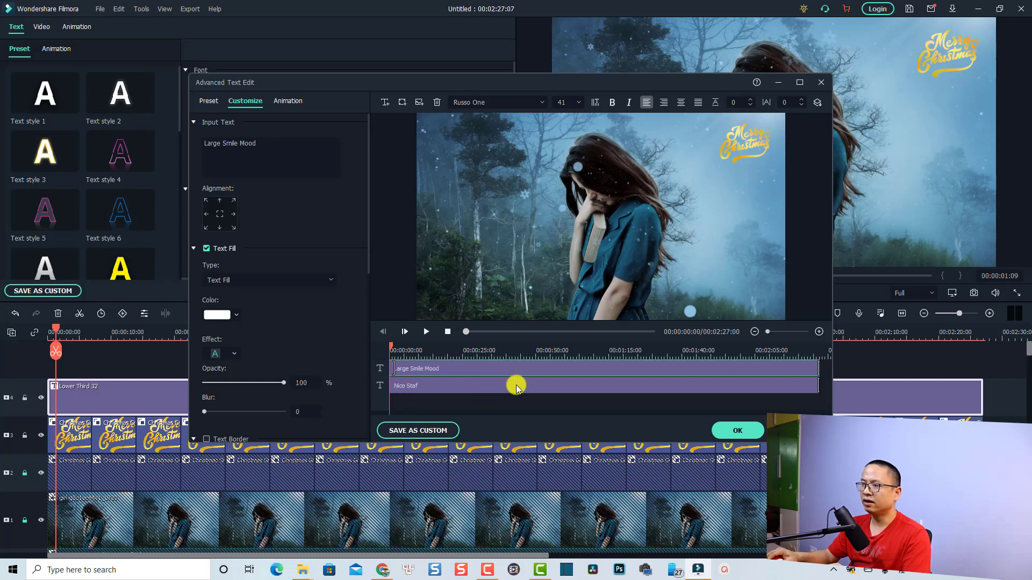
pyautogui.click(517, 388)
pyautogui.moveTo(511, 385); pyautogui.dragTo(397, 386)
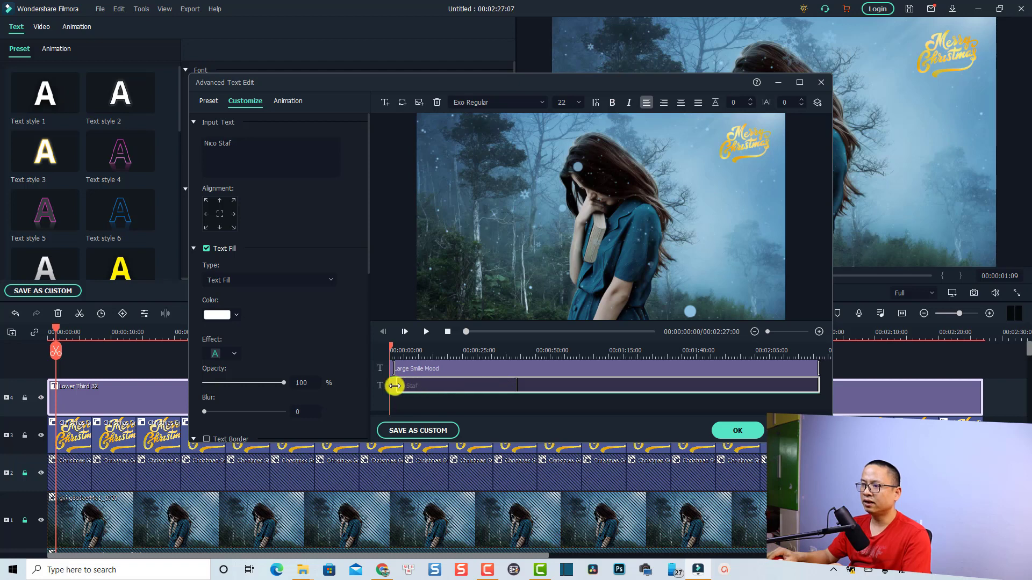
pyautogui.moveTo(393, 386); pyautogui.dragTo(392, 386)
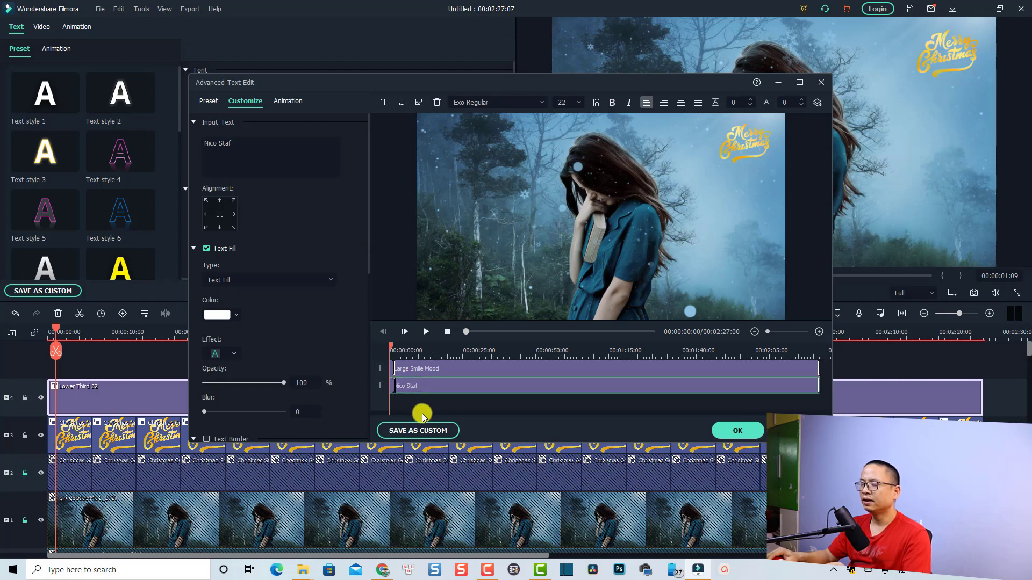
pyautogui.press('space')
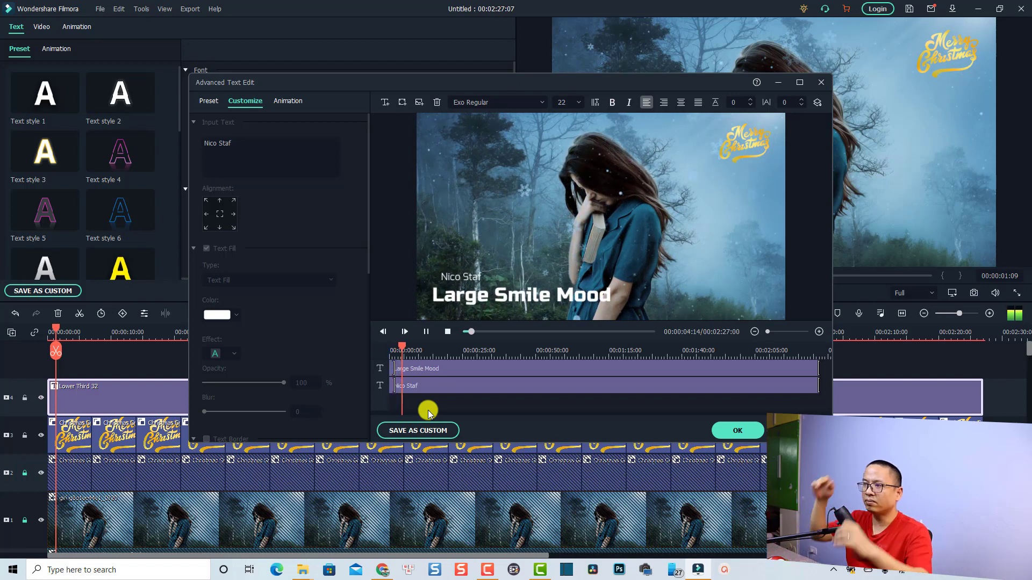
pyautogui.press('space')
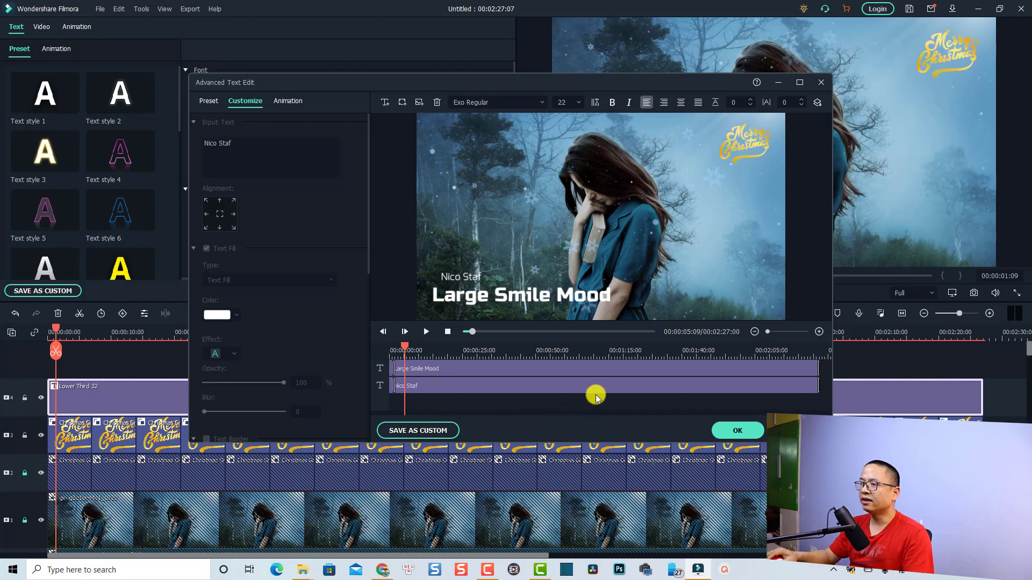
# Step: Adjust the exit animations at the end of both title text lines, preview from 00:02:23:22, and apply the title edits
pyautogui.click(649, 368)
pyautogui.moveTo(816, 369)
pyautogui.mouseDown()
pyautogui.moveTo(805, 368)
pyautogui.moveTo(801, 386)
pyautogui.moveTo(829, 373)
pyautogui.moveTo(812, 370)
pyautogui.moveTo(799, 387)
pyautogui.moveTo(815, 385)
pyautogui.mouseUp()
pyautogui.click(812, 385)
pyautogui.click(812, 369)
pyautogui.click(810, 350)
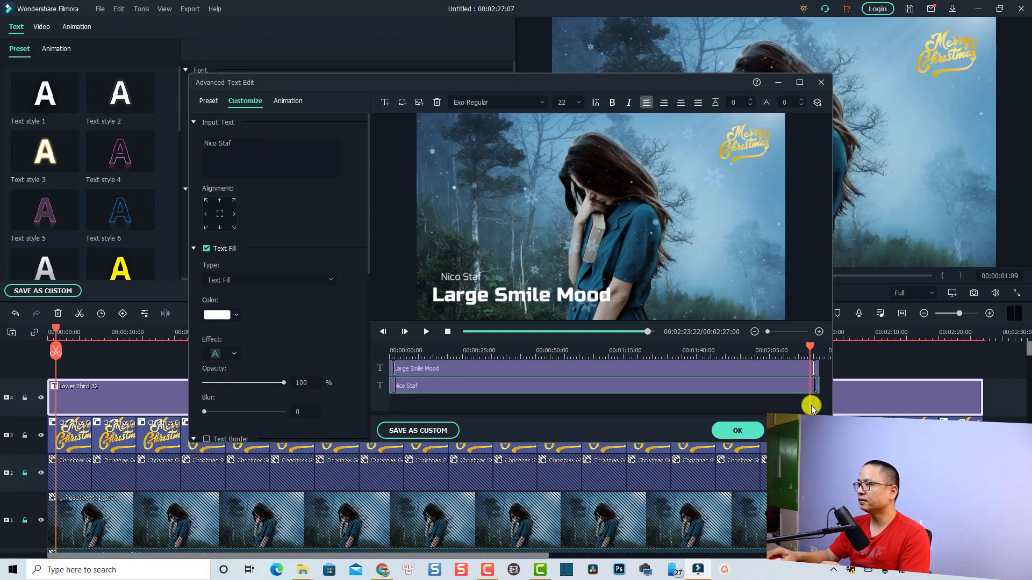
pyautogui.press('space')
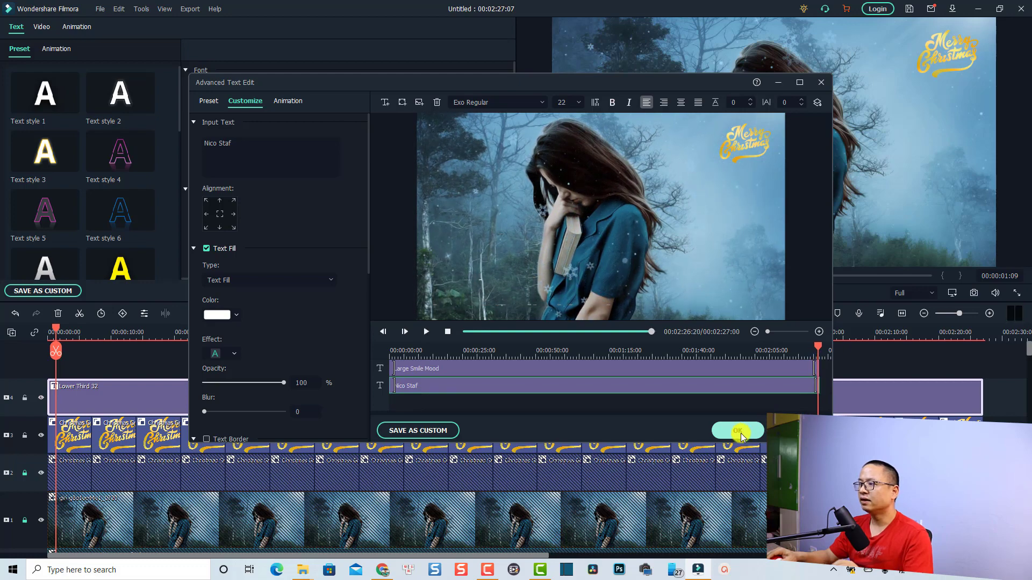
pyautogui.click(740, 431)
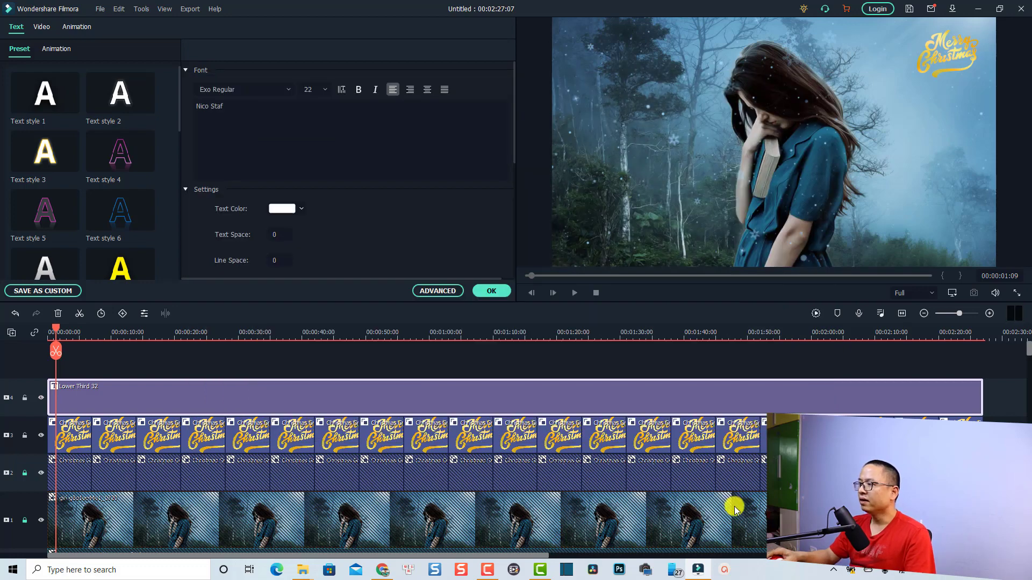
# Step: Unlock video track 1 and add a Fade transition at the end of the girl picture clip
pyautogui.scroll(-2, 737, 507)
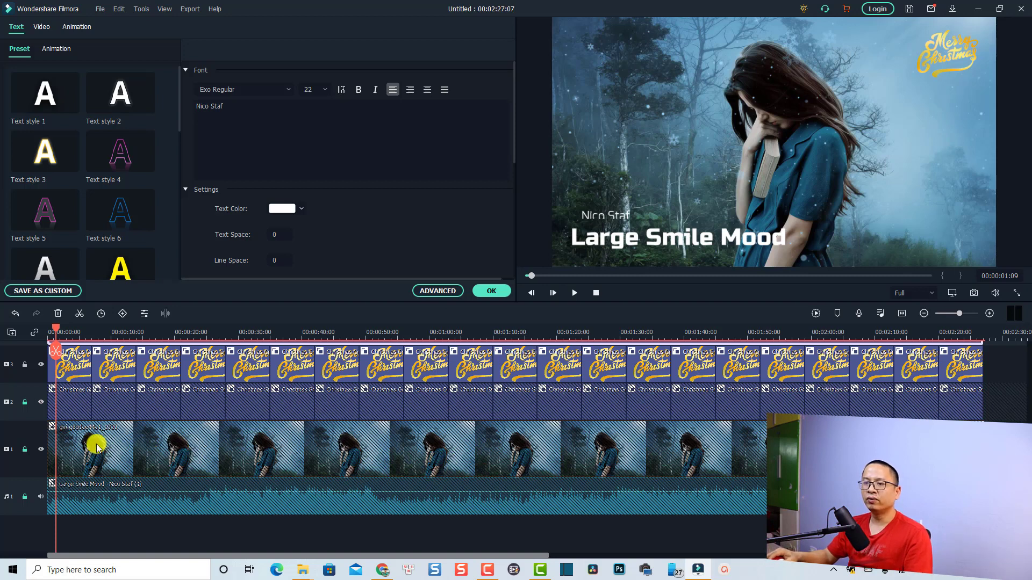
pyautogui.click(25, 449)
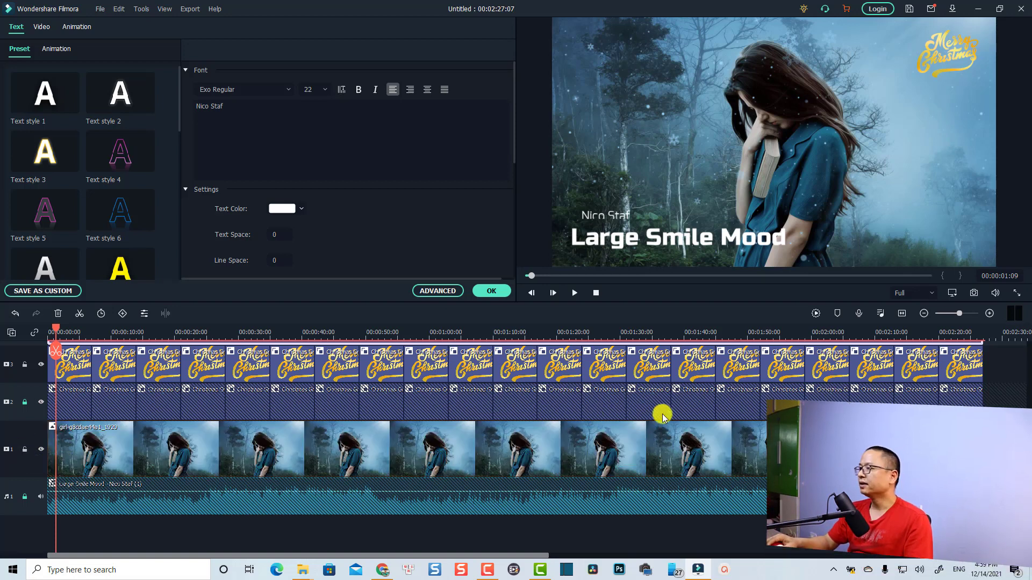
pyautogui.doubleClick(955, 455)
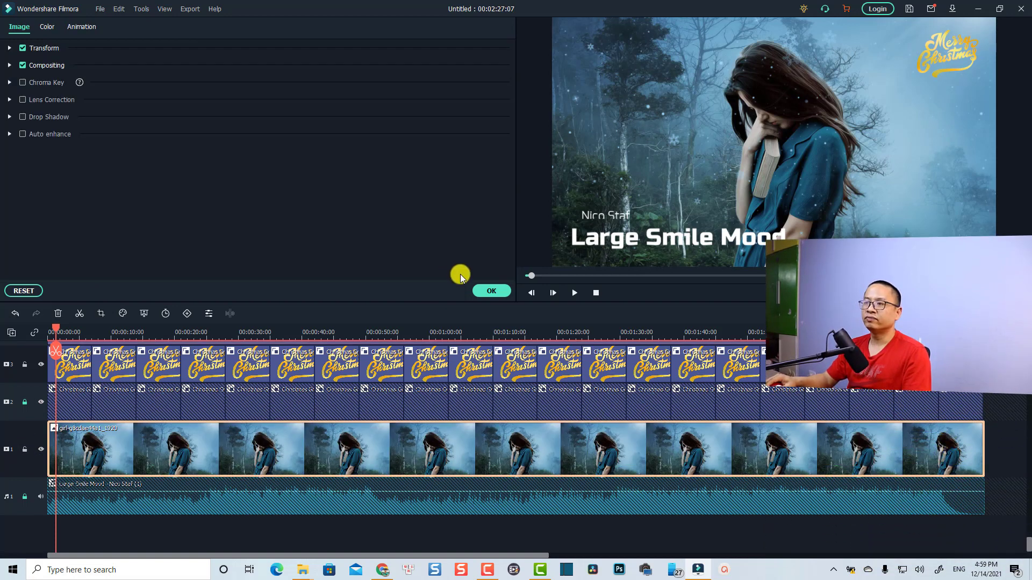
pyautogui.click(491, 290)
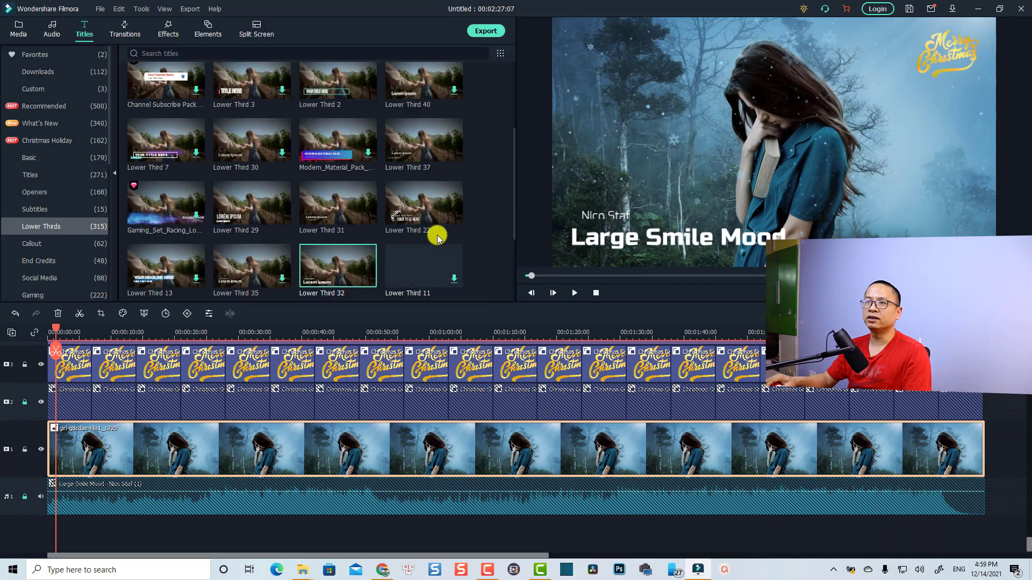
pyautogui.click(129, 30)
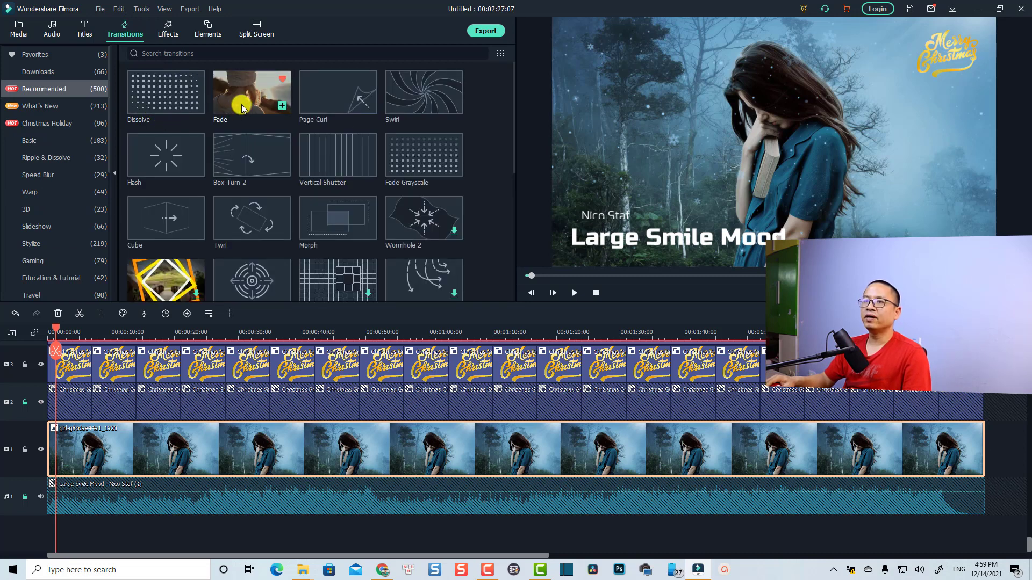
pyautogui.click(229, 104)
pyautogui.moveTo(229, 105)
pyautogui.mouseDown()
pyautogui.moveTo(545, 239)
pyautogui.moveTo(960, 461)
pyautogui.moveTo(980, 450)
pyautogui.mouseUp()
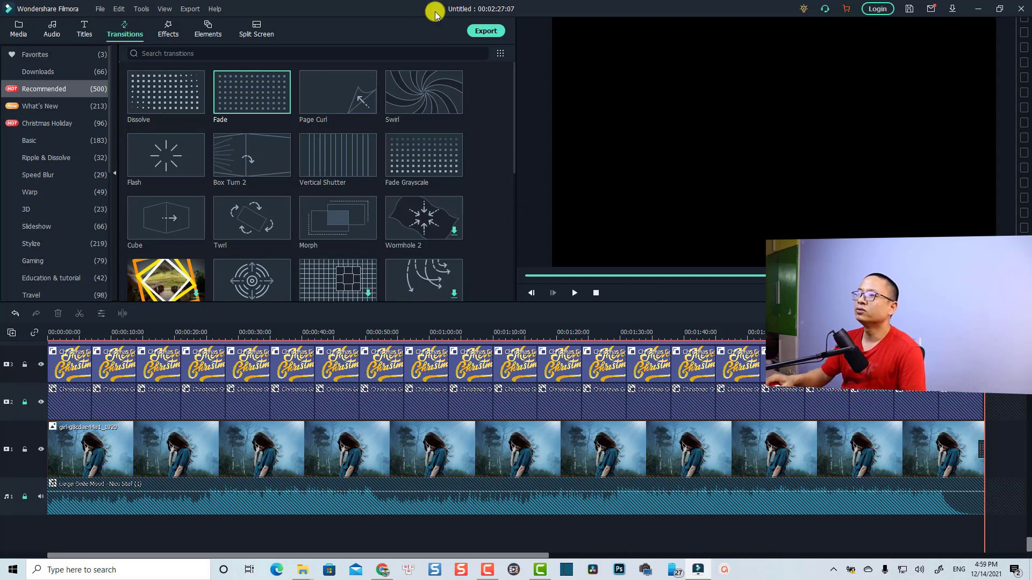
# Step: Start exporting the video and log in to the Wondershare ID with the account e-mail and password to avoid the watermark
pyautogui.click(485, 31)
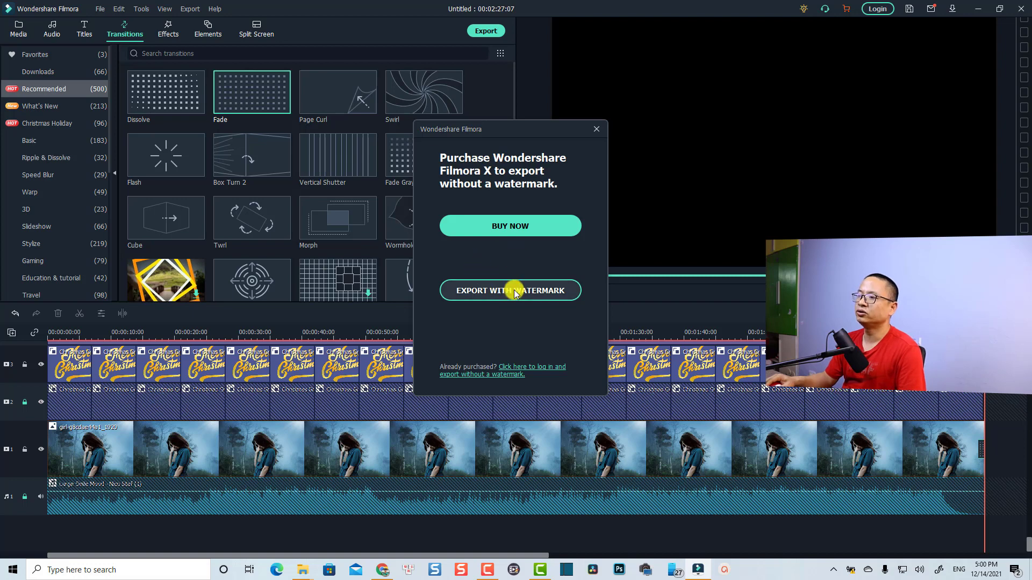
pyautogui.click(530, 368)
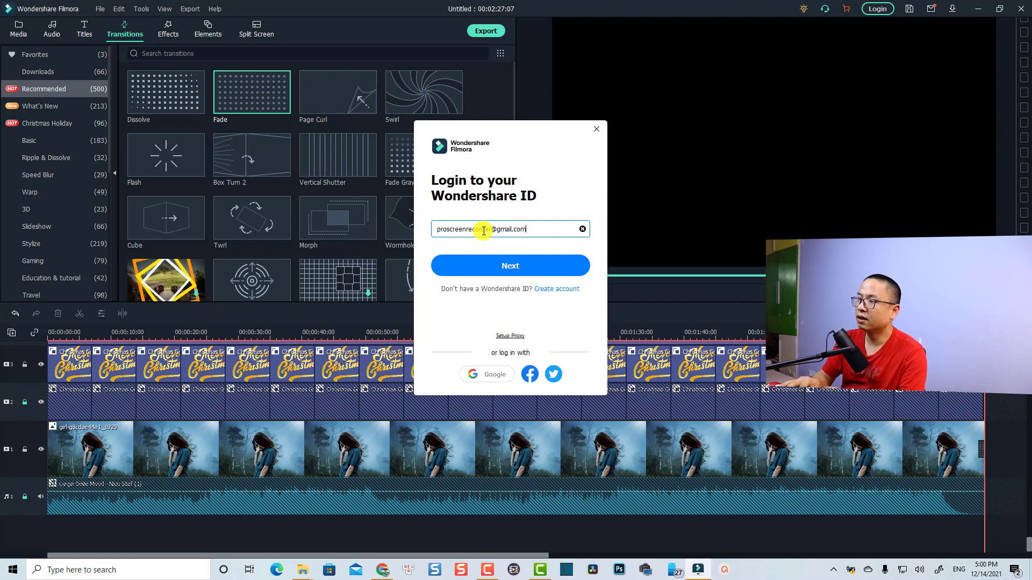
pyautogui.press('Return')
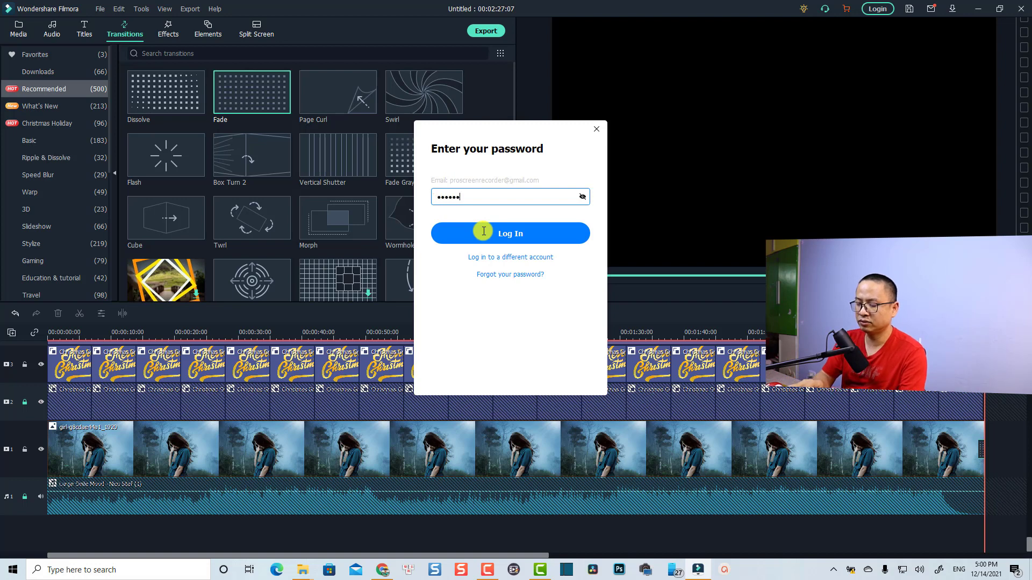
pyautogui.press('Return')
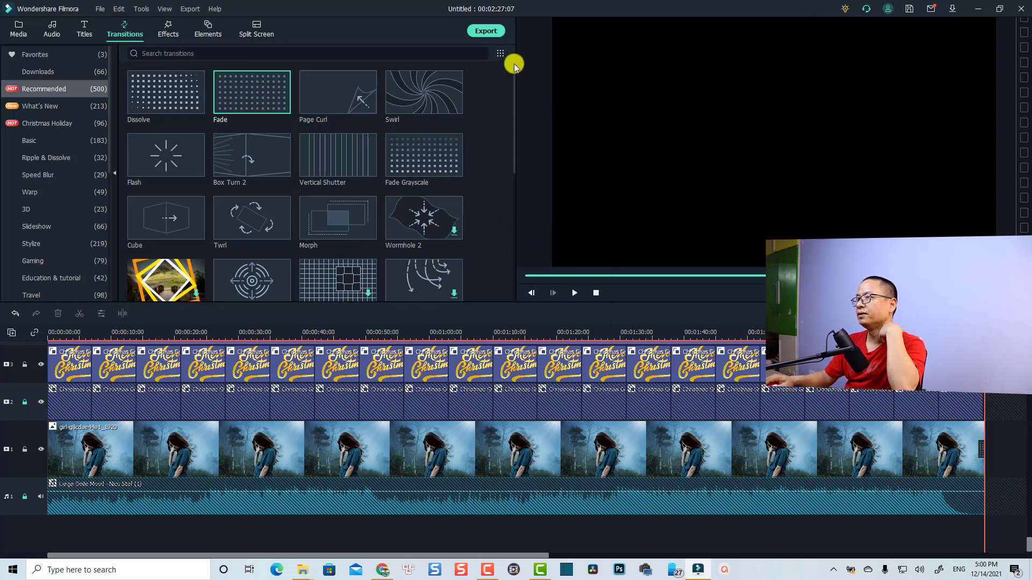
# Step: Export the video as an MP4 file named "Large Smile Mood V2" with the frame rate set to 30 fps
pyautogui.click(488, 33)
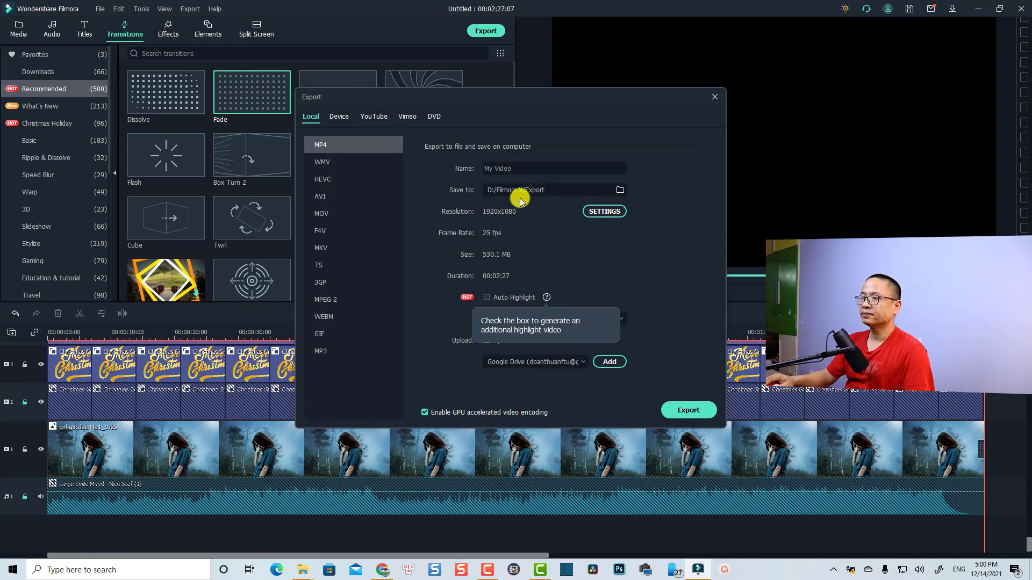
pyautogui.click(485, 168)
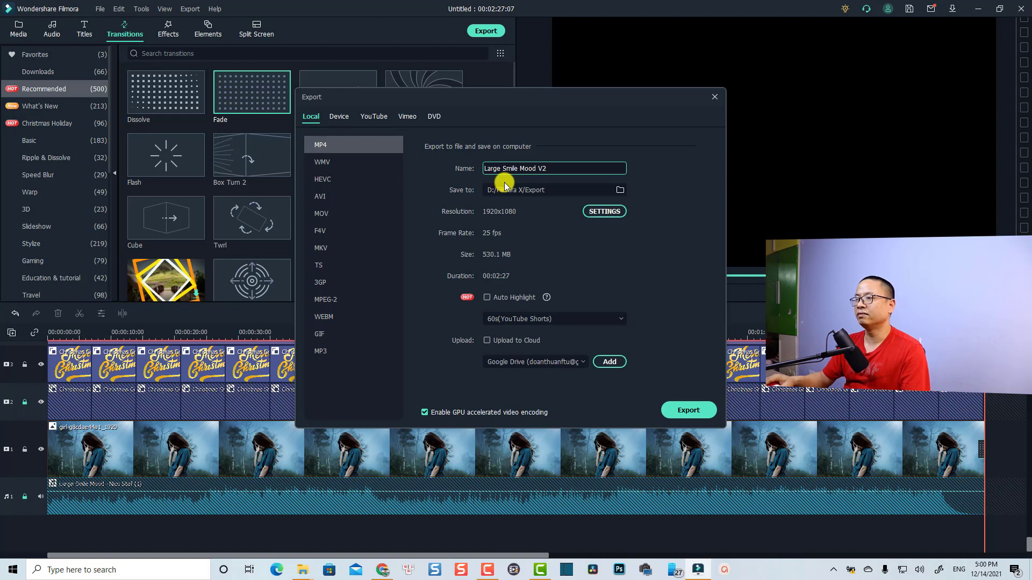
pyautogui.click(593, 213)
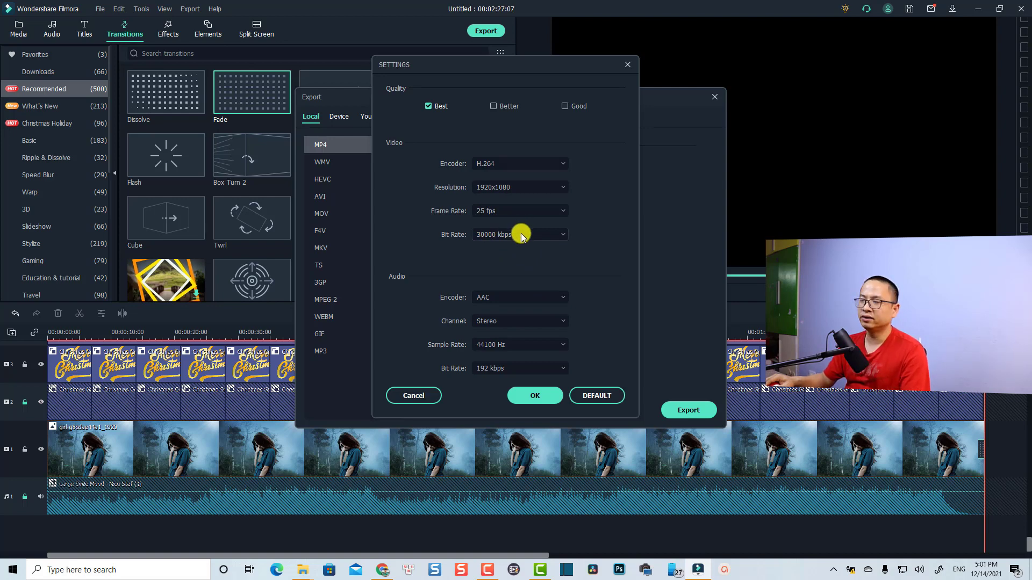
pyautogui.click(499, 210)
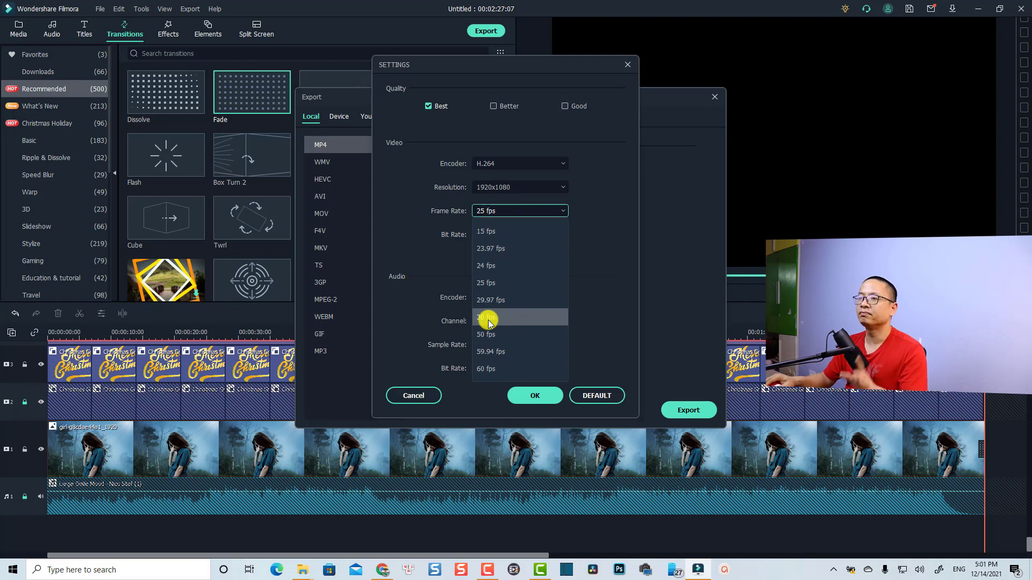
pyautogui.click(486, 319)
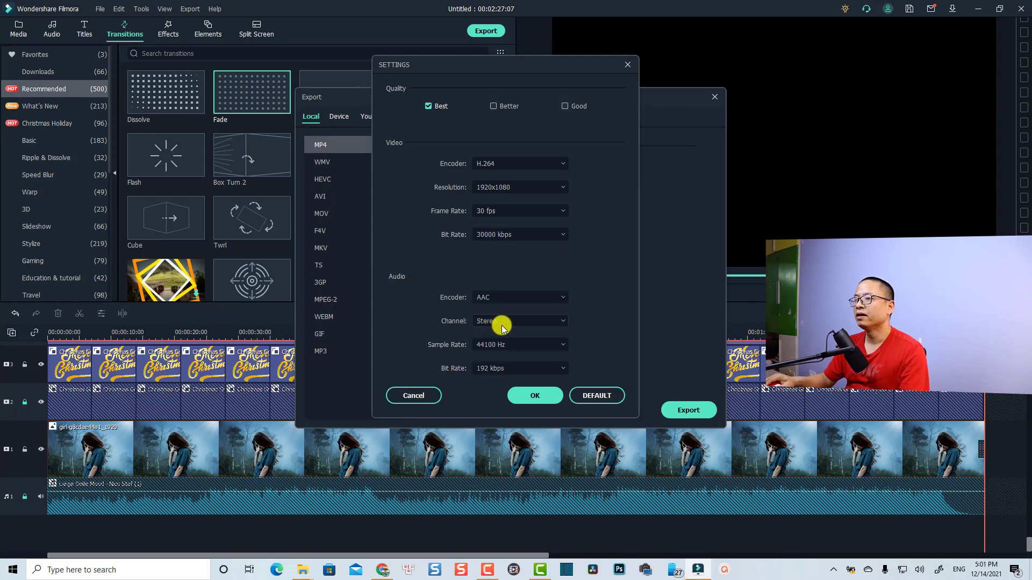
pyautogui.click(535, 398)
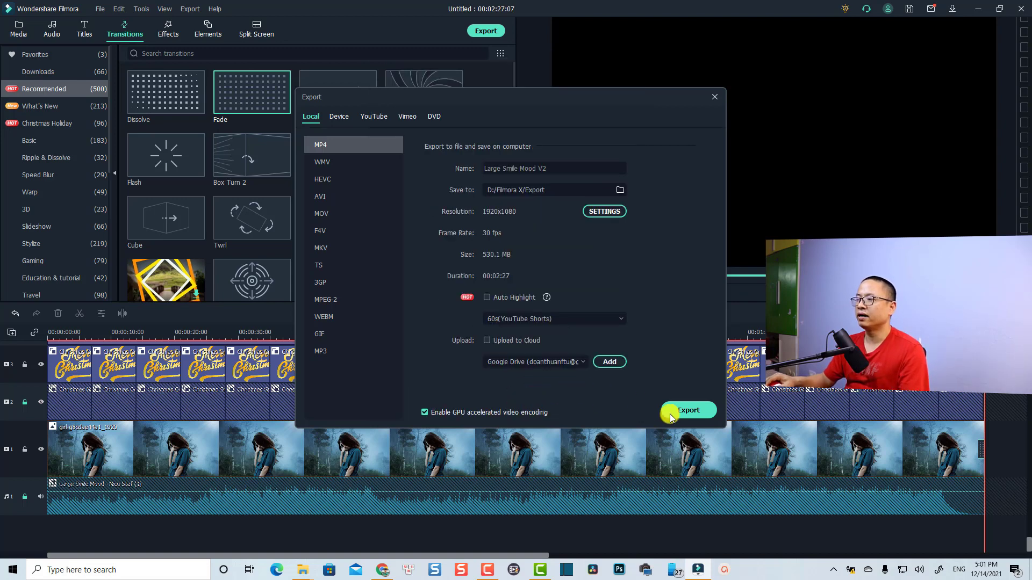
pyautogui.click(685, 412)
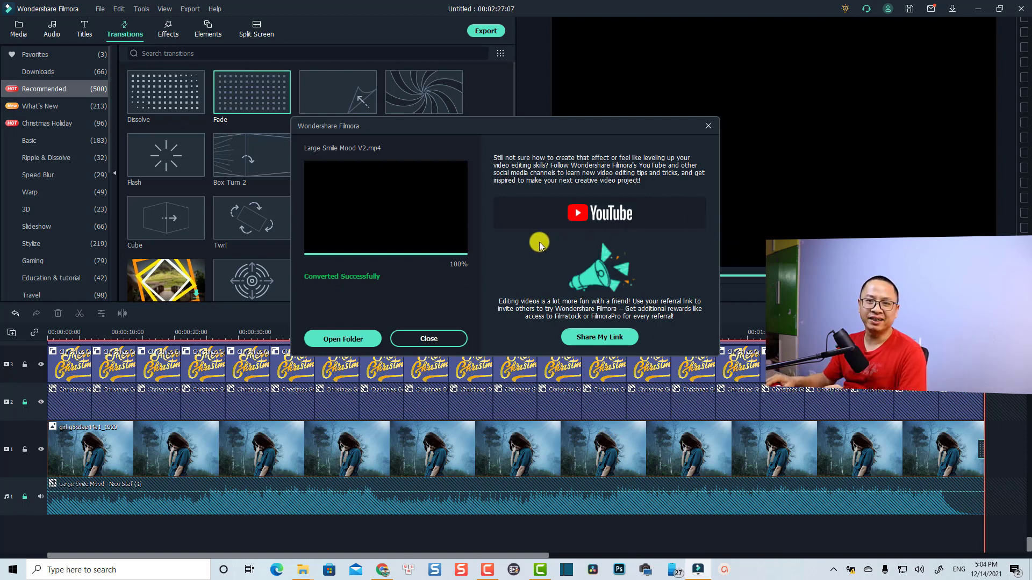
# Step: Open the export folder and play Large Smile Mood V2.mp4 to check the finished video
pyautogui.click(374, 338)
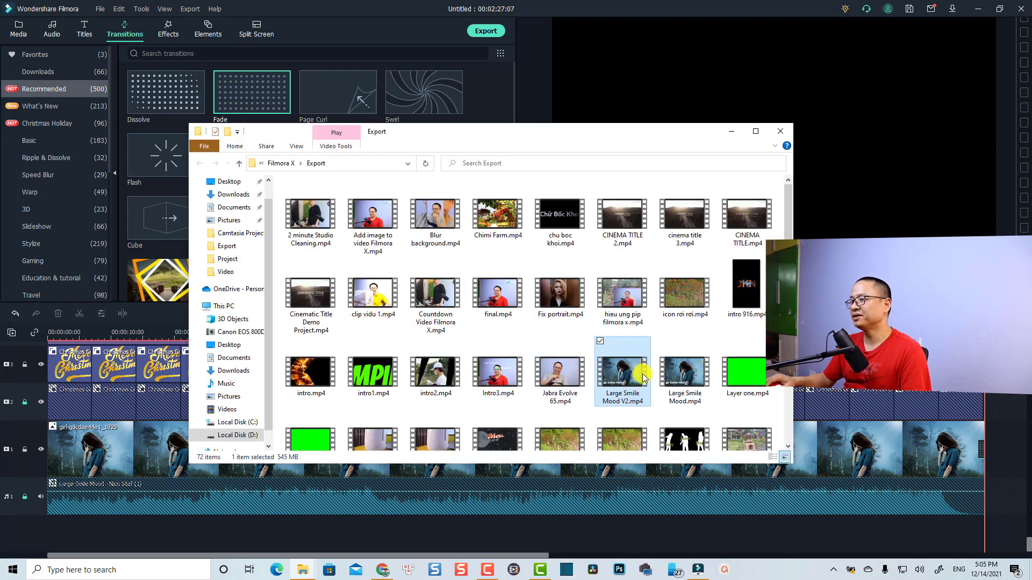
pyautogui.doubleClick(626, 376)
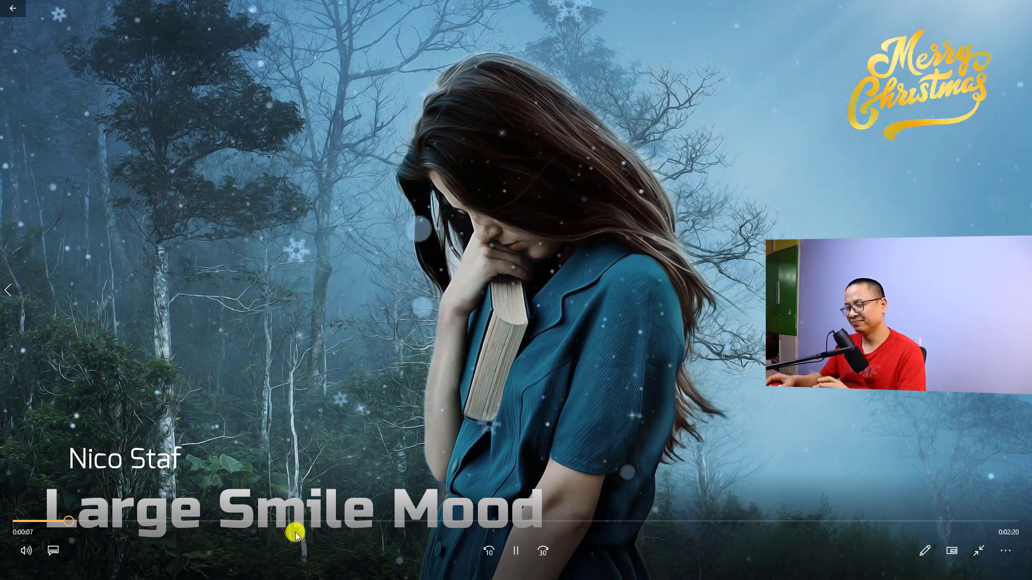
# Step: Pause the Large Smile Mood V2 playback and close the video player
pyautogui.press('space')
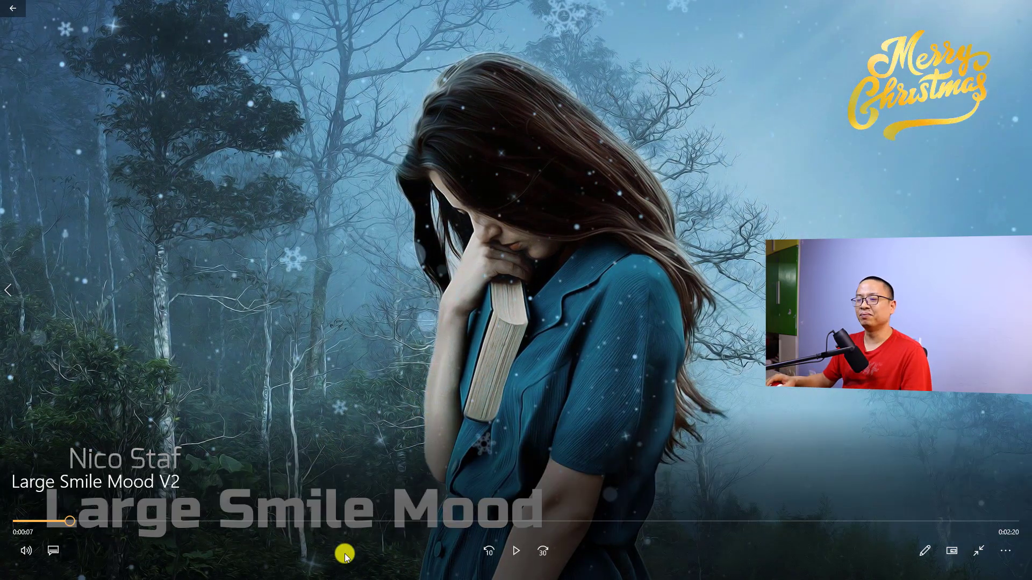
pyautogui.click(979, 552)
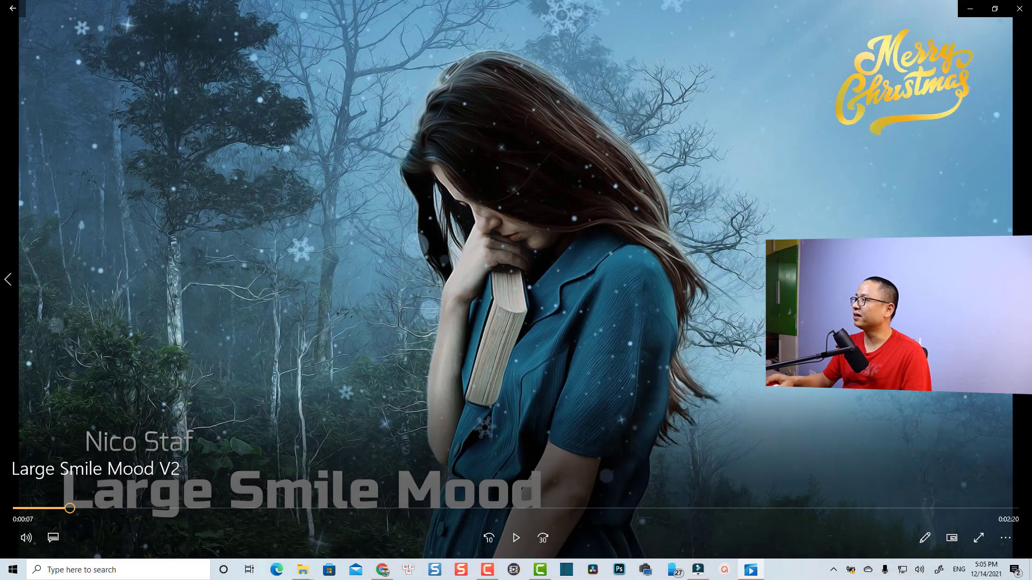
pyautogui.click(1023, 10)
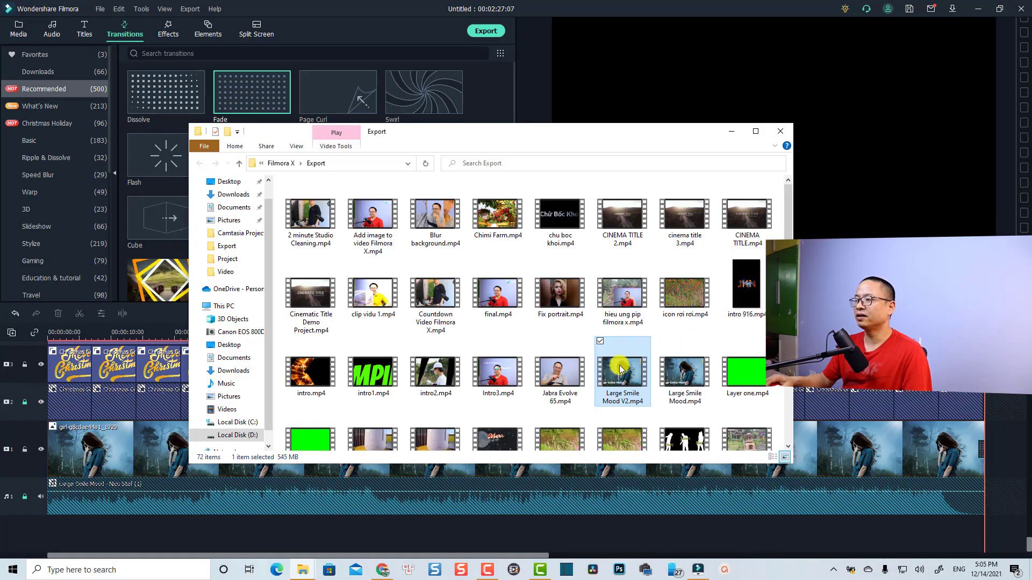
# Step: Switch to YouTube Studio in Chrome and start a new video upload
pyautogui.moveTo(610, 381)
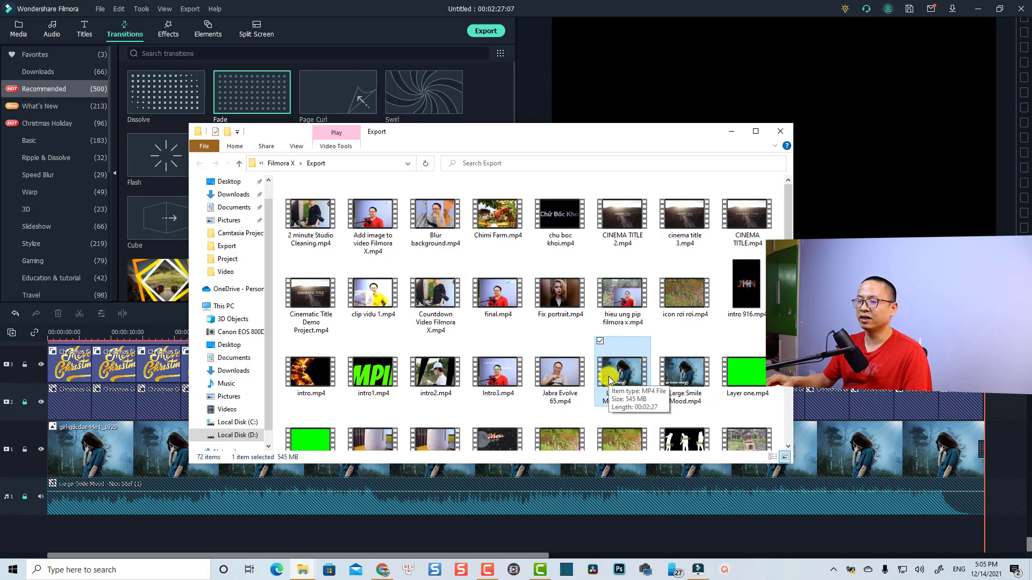
pyautogui.click(383, 569)
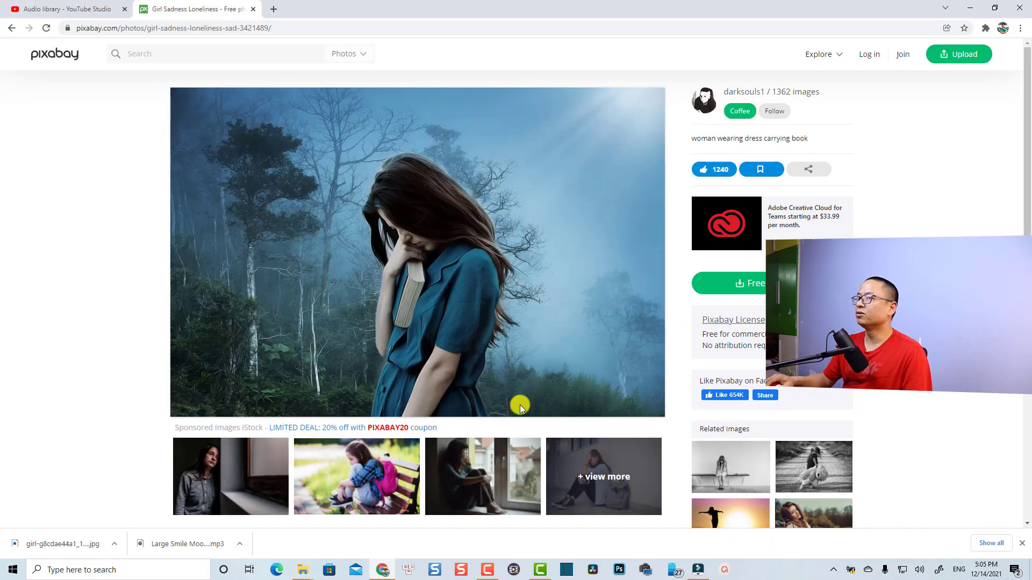
pyautogui.click(53, 9)
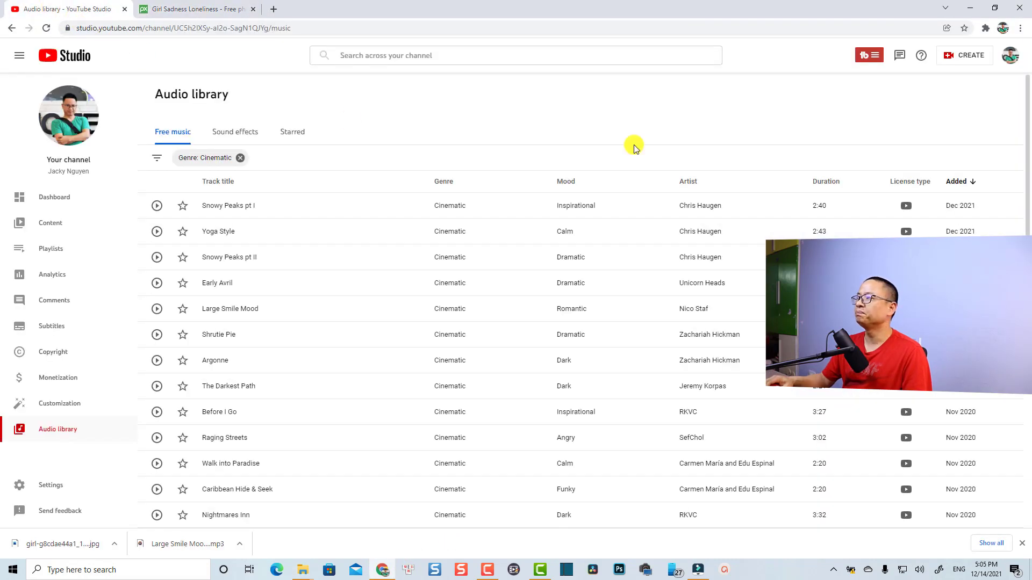
pyautogui.click(970, 61)
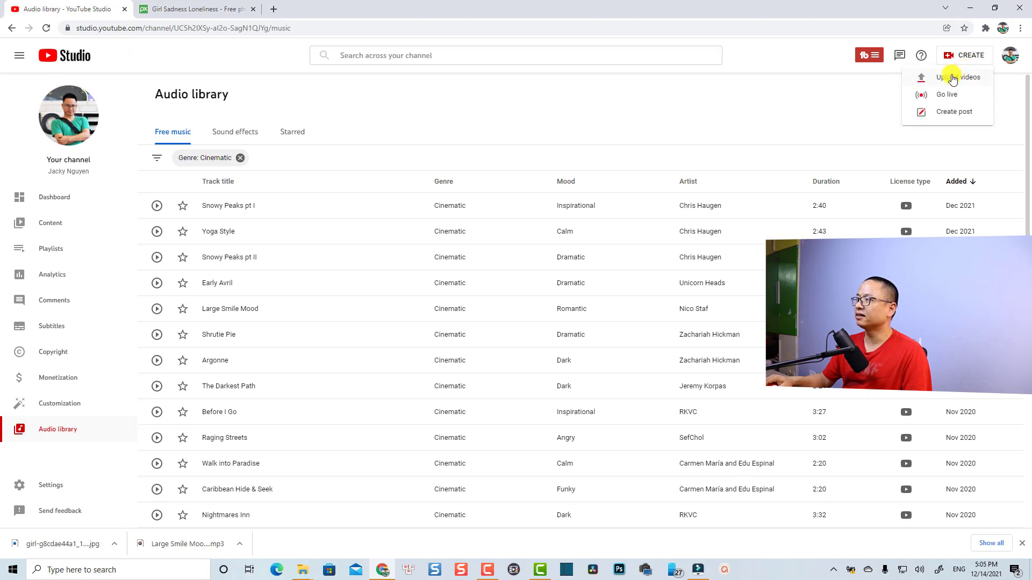
pyautogui.click(952, 79)
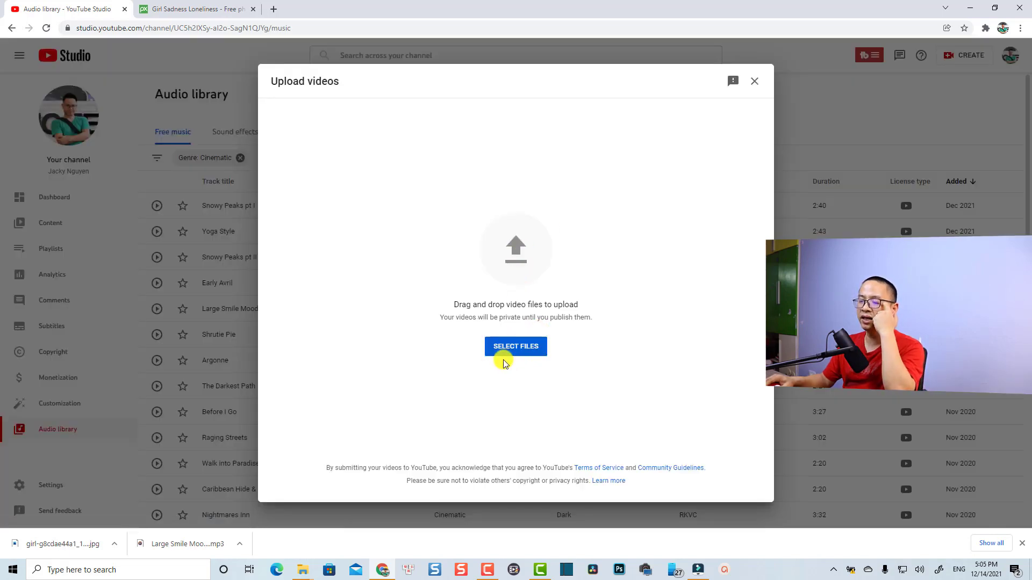
# Step: Add Large Smile Mood V2.mp4 from the Export folder to the YouTube upload
pyautogui.click(310, 574)
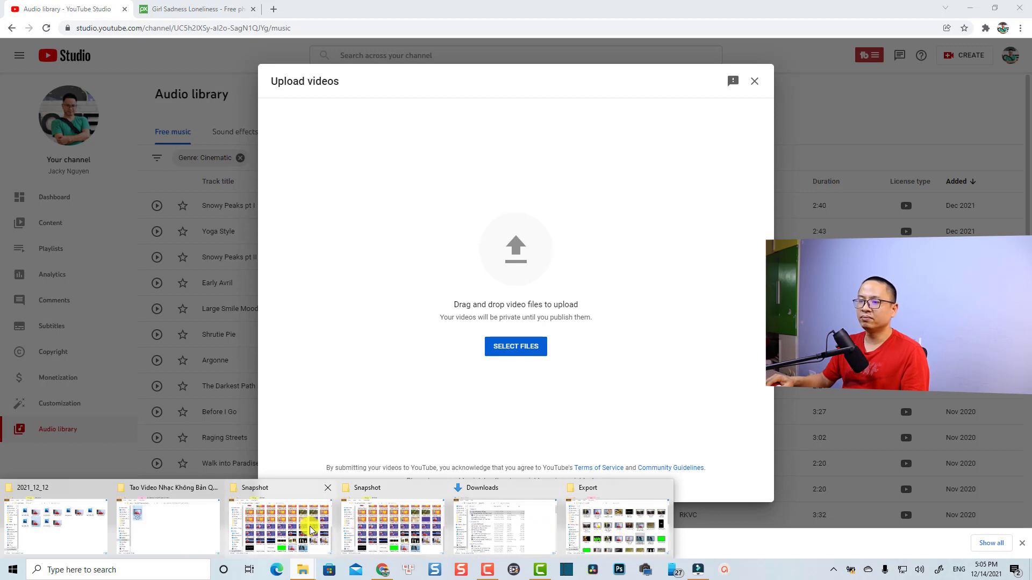
pyautogui.click(605, 525)
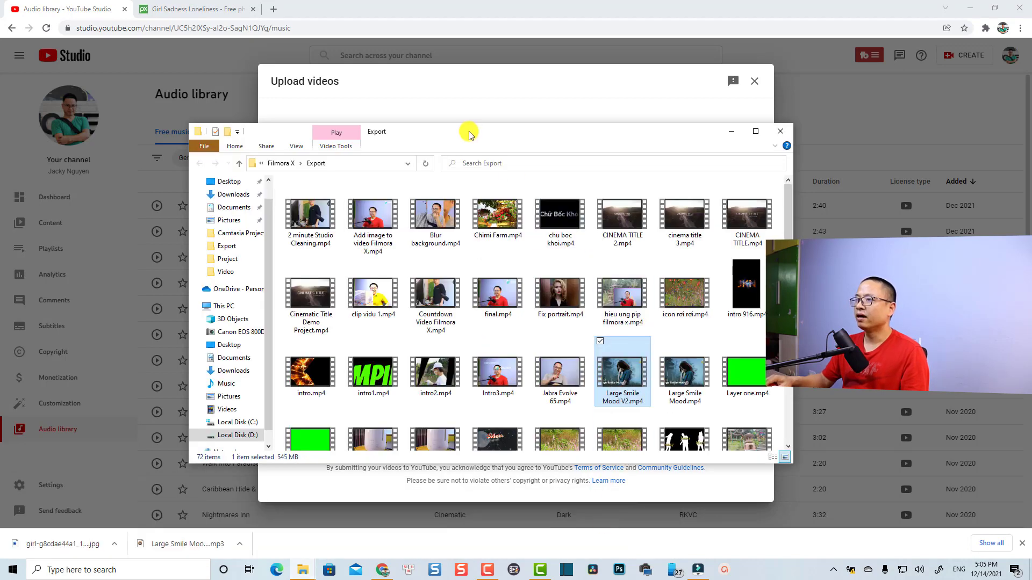
pyautogui.moveTo(467, 131); pyautogui.dragTo(794, 178)
pyautogui.moveTo(936, 425); pyautogui.dragTo(475, 346)
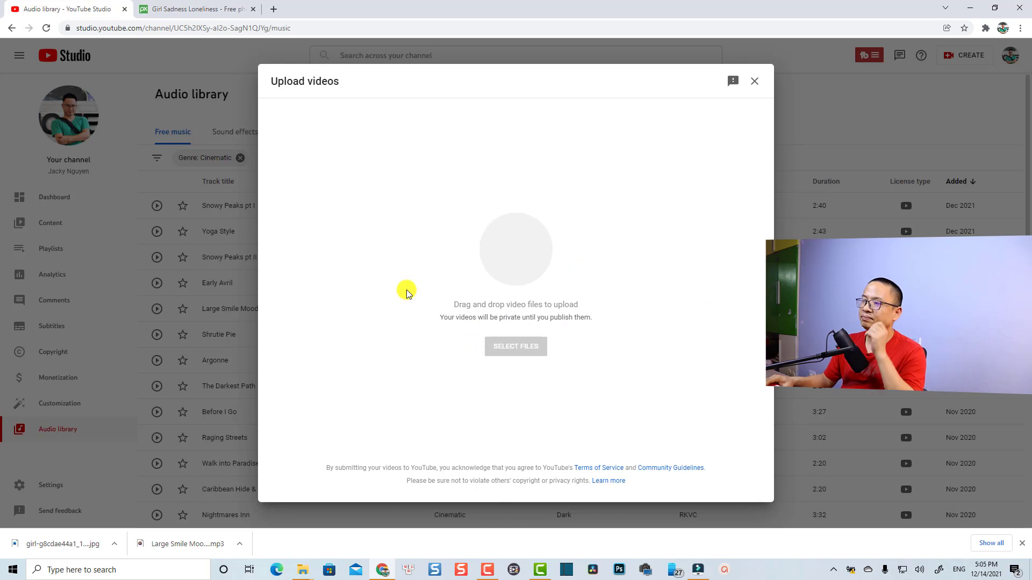
# Step: Review the video's title, description and thumbnail sections in the upload details
pyautogui.click(376, 196)
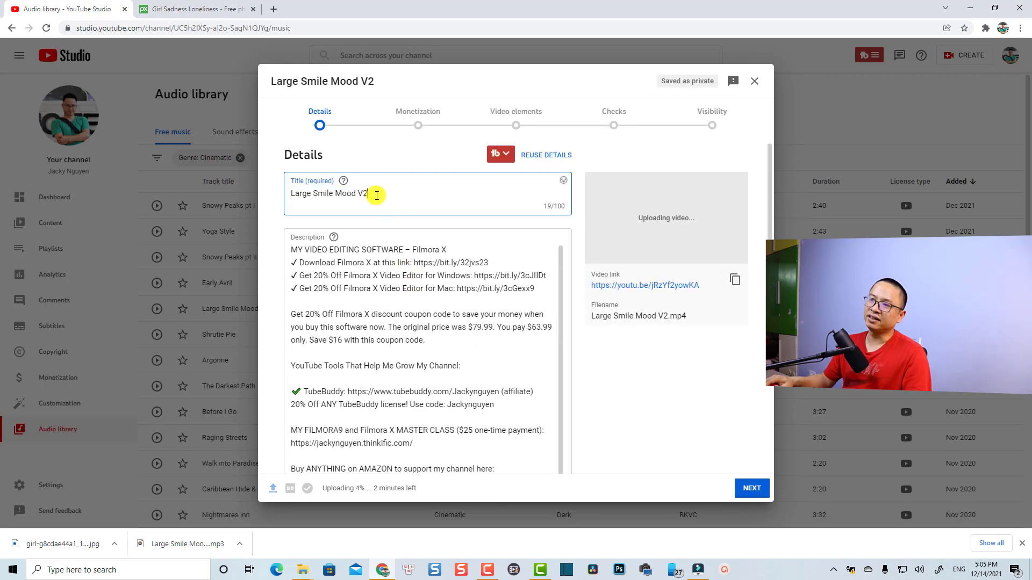
pyautogui.doubleClick(361, 193)
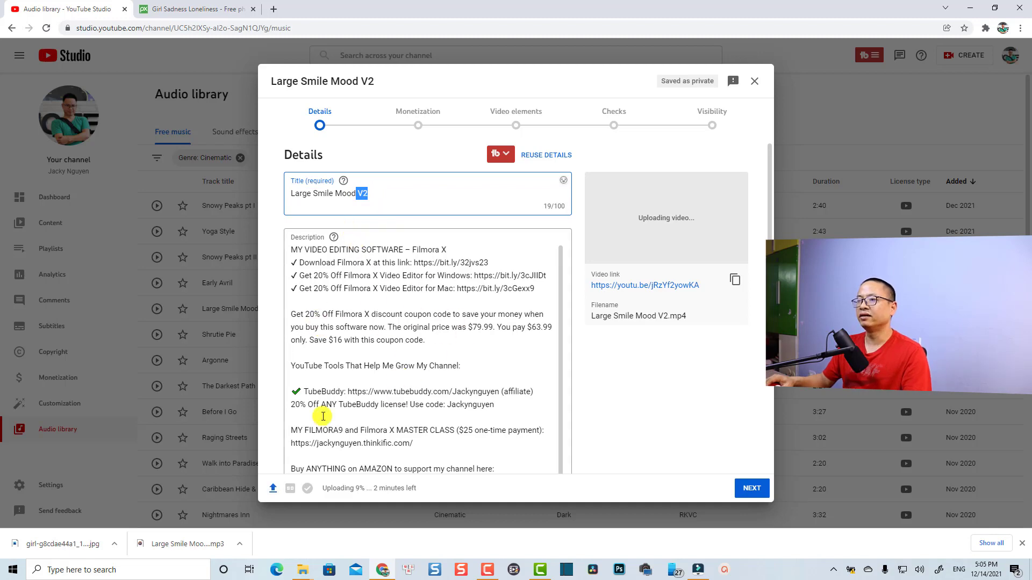
pyautogui.scroll(-3, 395, 378)
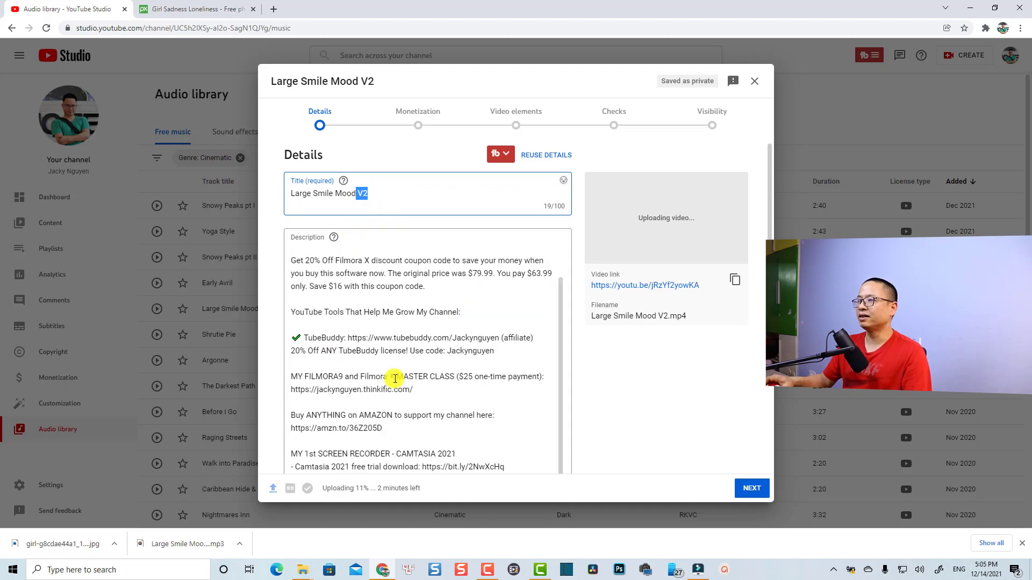
pyautogui.scroll(-2, 699, 317)
pyautogui.scroll(-6, 626, 375)
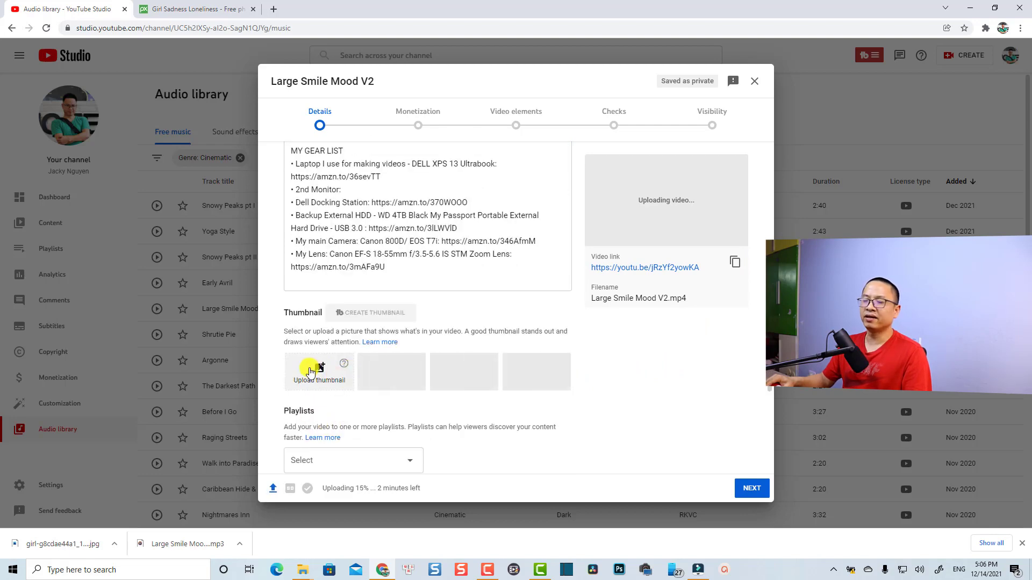
# Step: Switch to Filmora and take a snapshot of the frame at 00:02:02:21 for the thumbnail
pyautogui.click(698, 570)
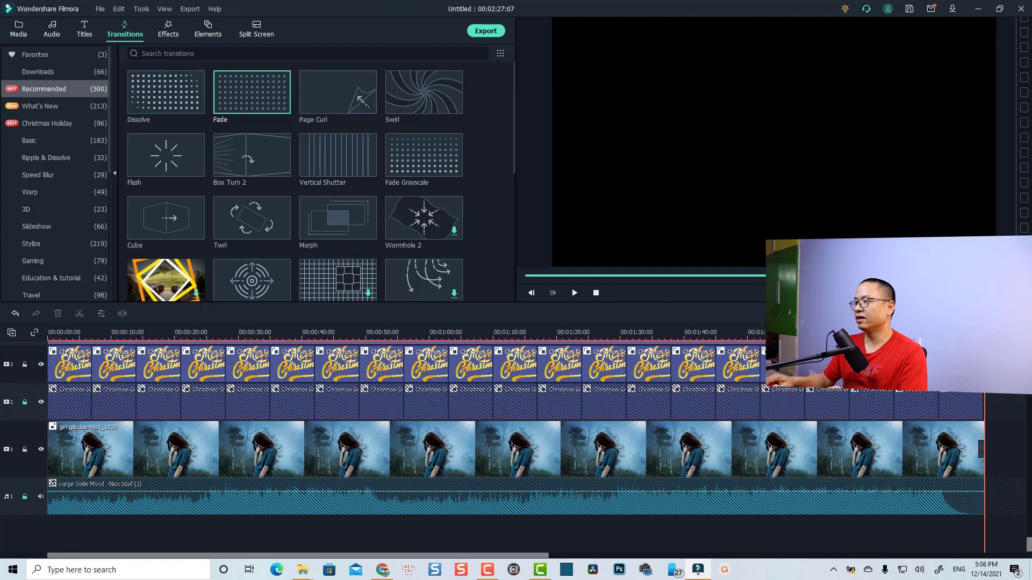
pyautogui.click(825, 450)
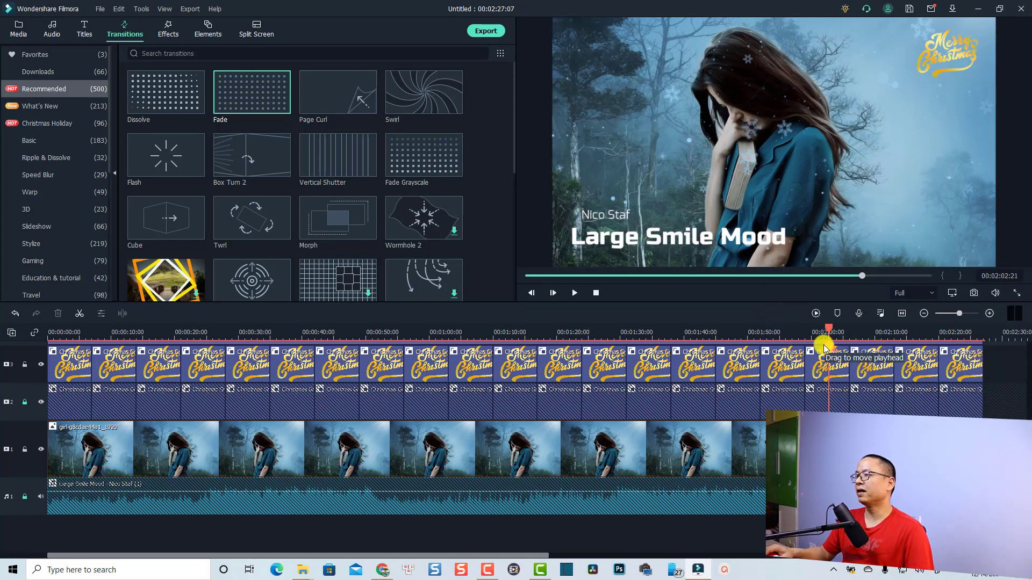
pyautogui.click(18, 28)
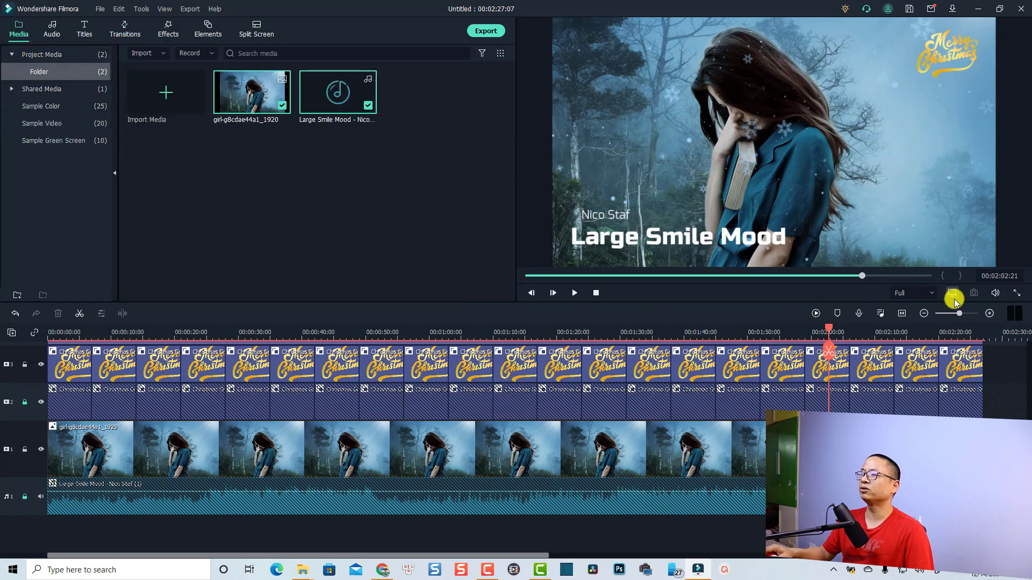
pyautogui.hotkey('ctrl', 'alt', 's')
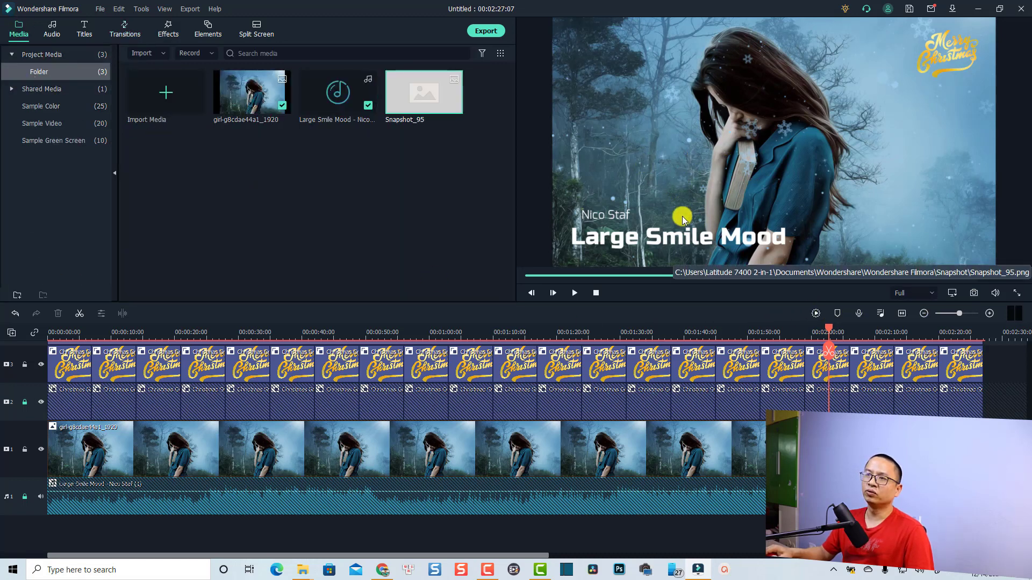
# Step: Reveal the new snapshot in its folder and bring that folder in front of the YouTube upload page
pyautogui.rightClick(414, 102)
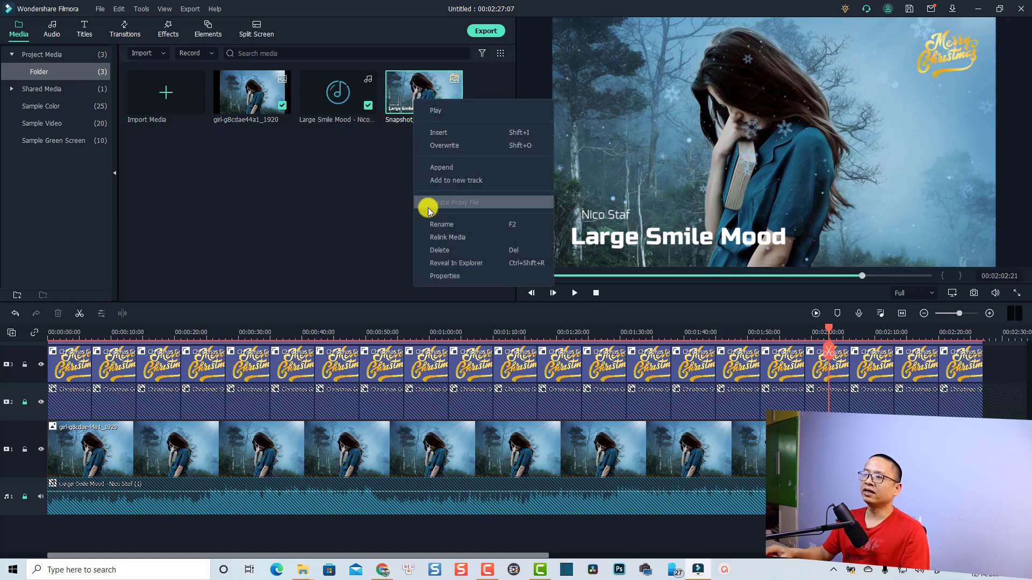
pyautogui.click(438, 267)
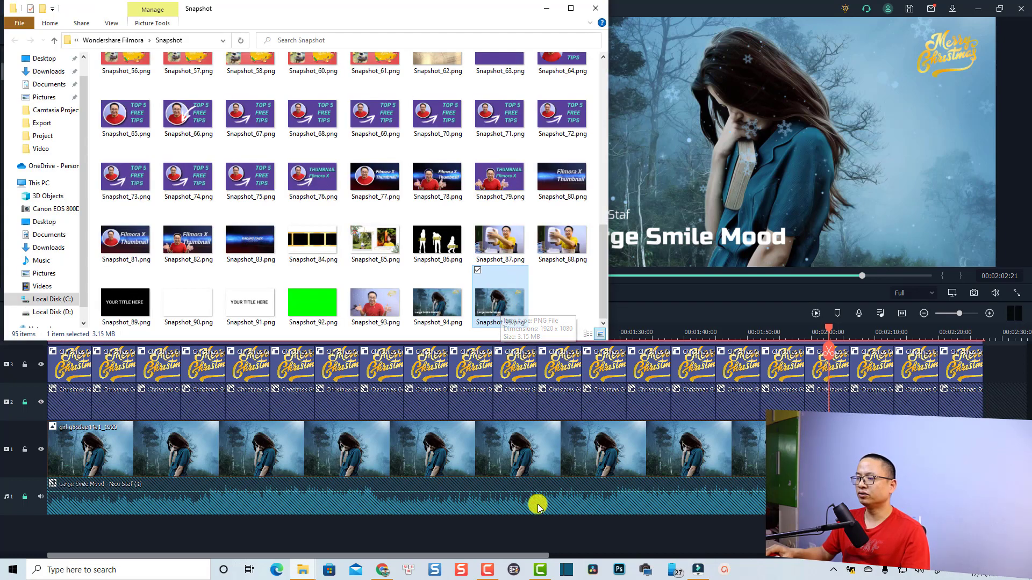
pyautogui.click(384, 573)
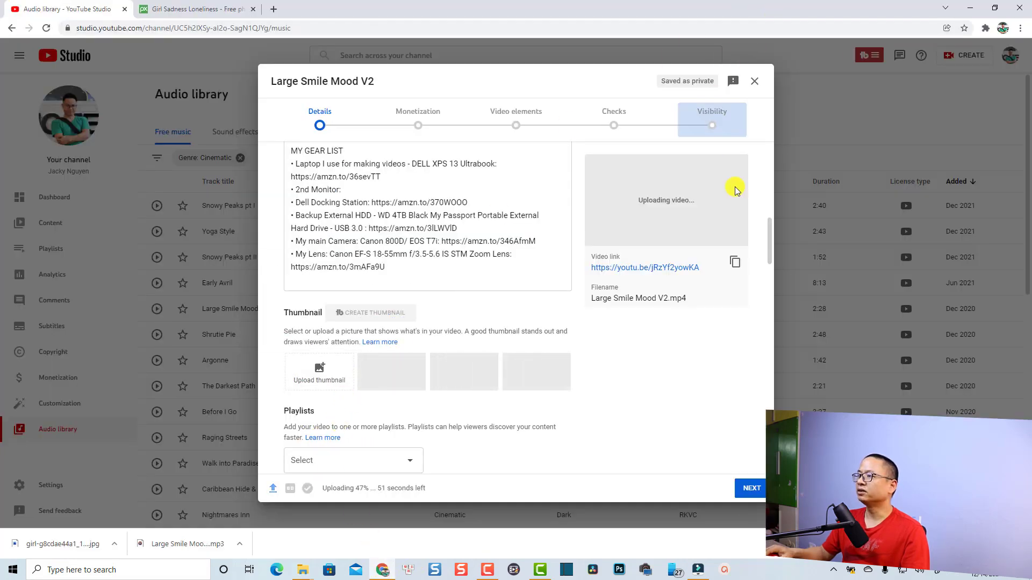
pyautogui.click(308, 574)
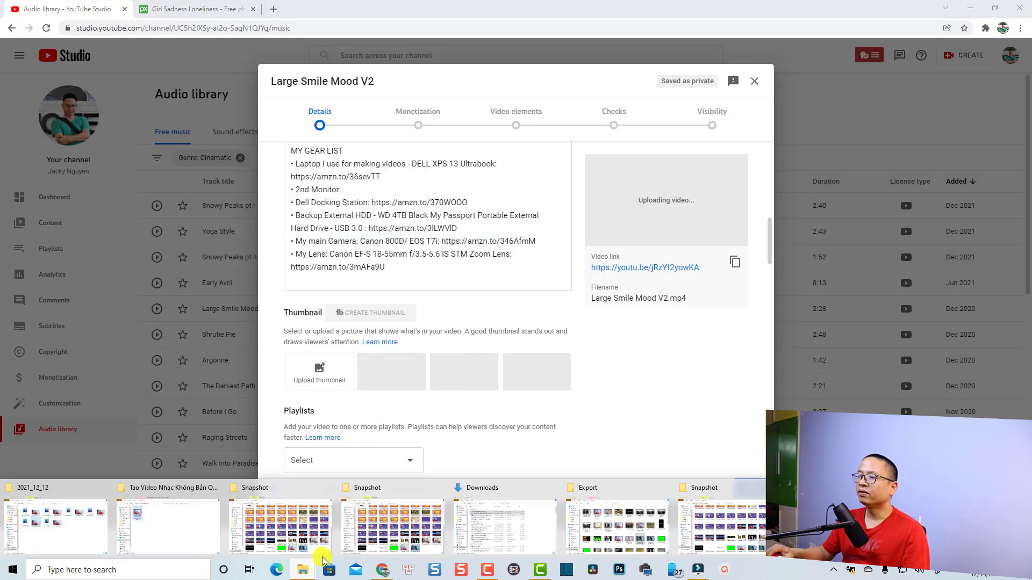
pyautogui.click(704, 524)
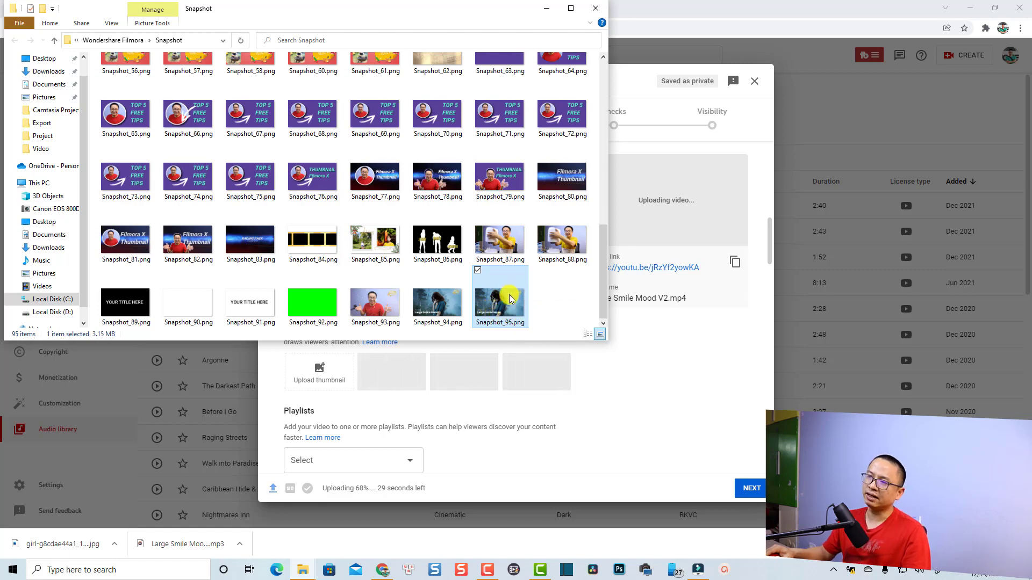
# Step: Resize Snapshot_95.png to 1152 × 648 px in Paint with the aspect ratio maintained, and save it
pyautogui.rightClick(507, 296)
pyautogui.click(383, 264)
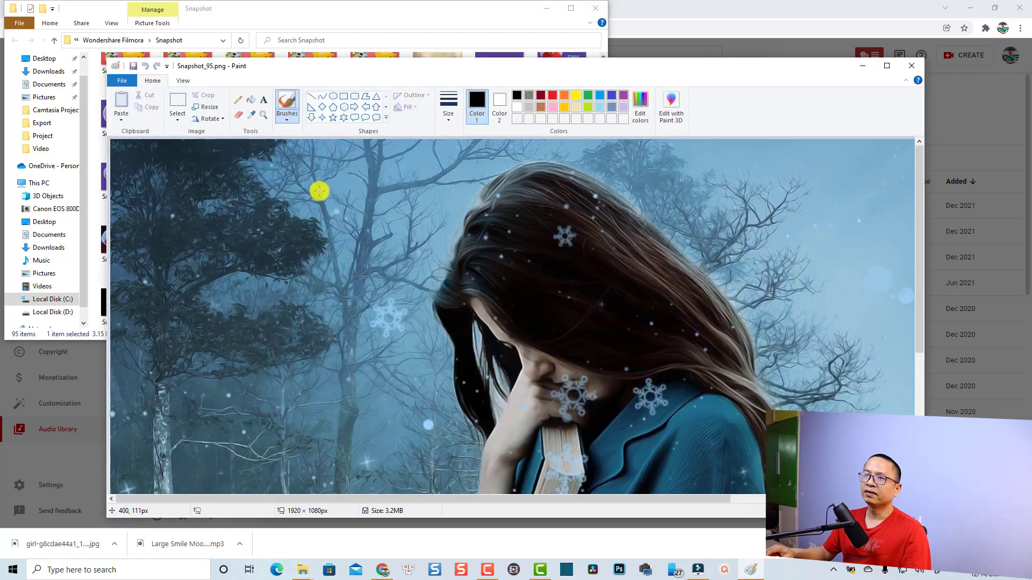
pyautogui.click(207, 107)
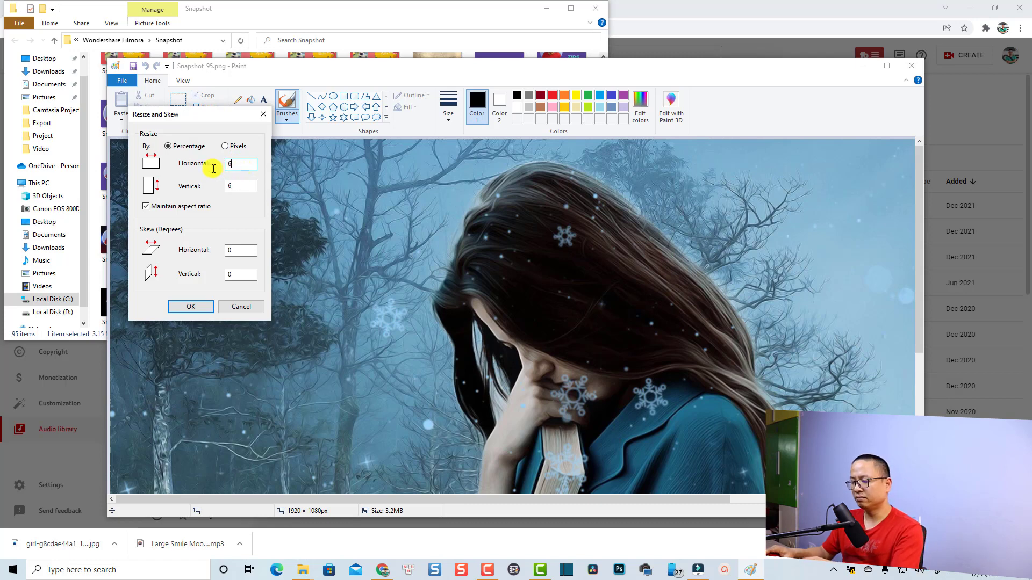
pyautogui.press('Return')
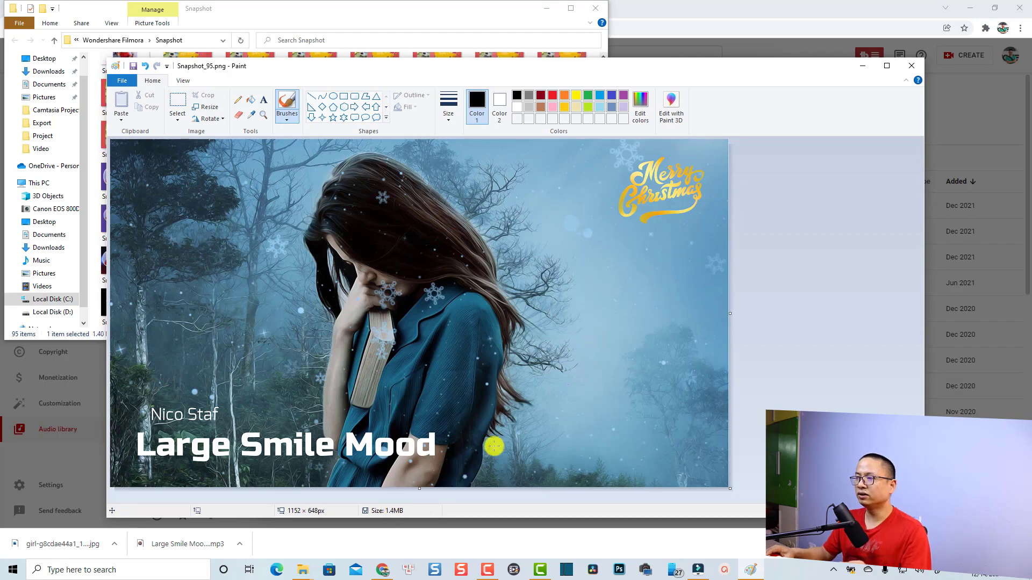
pyautogui.click(863, 67)
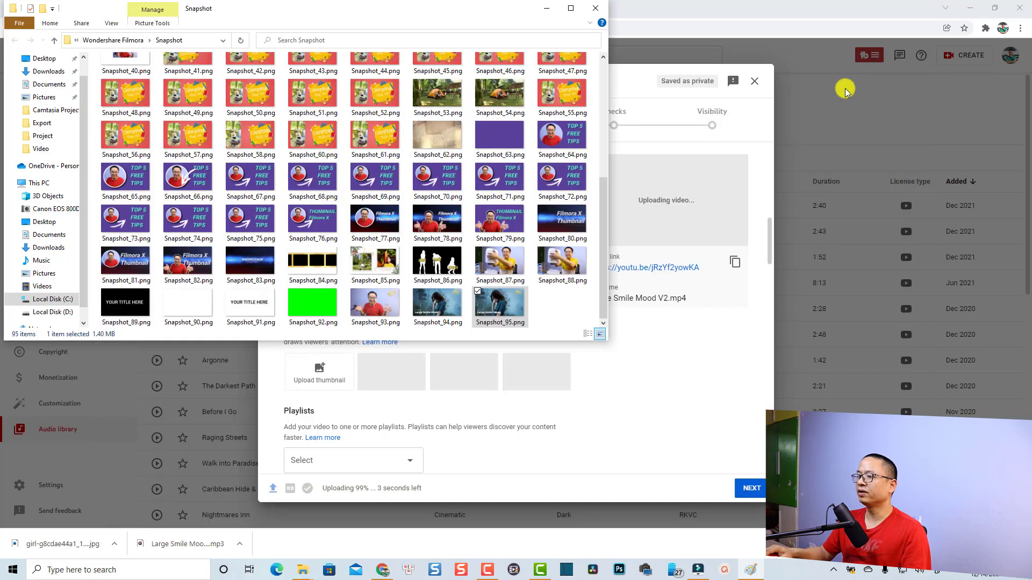
# Step: Return to the YouTube upload details and review the playlist choices and audience settings
pyautogui.click(395, 539)
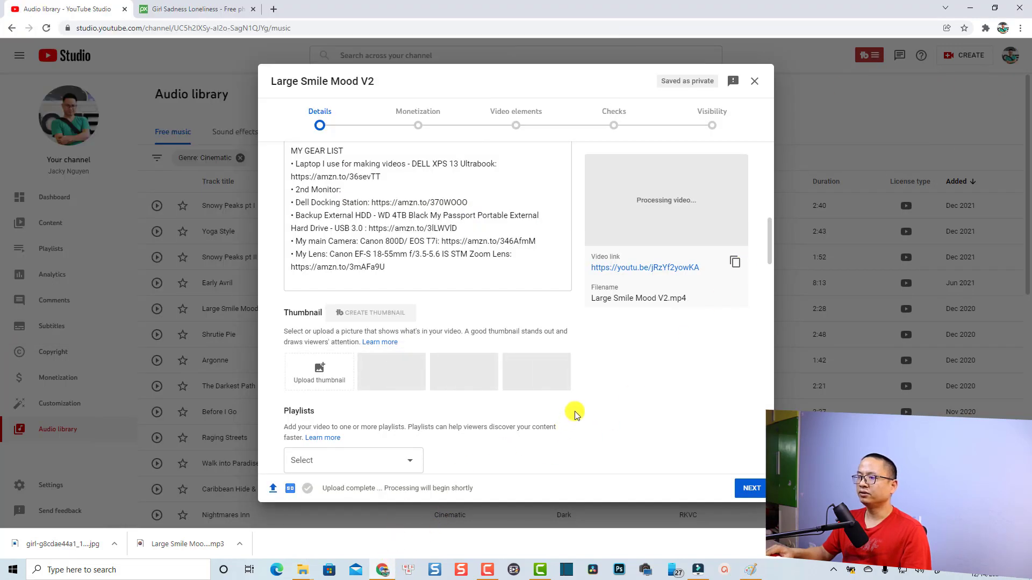
pyautogui.scroll(-2, 570, 403)
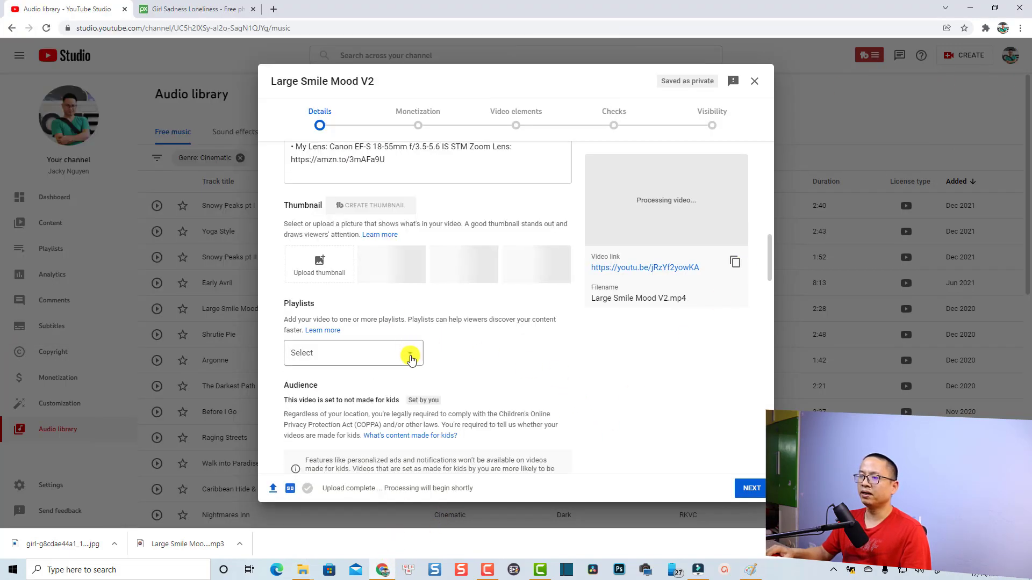
pyautogui.click(312, 358)
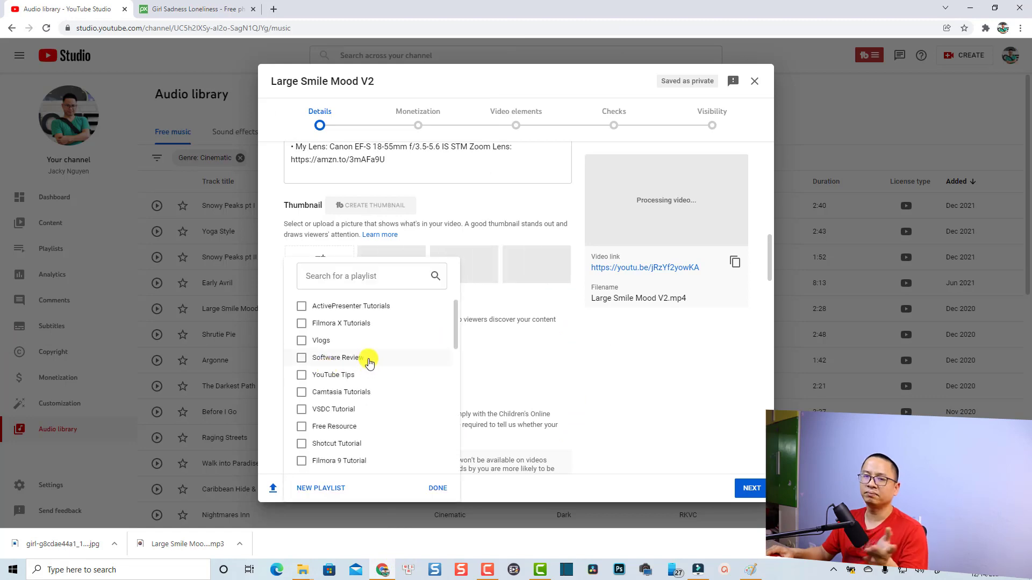
pyautogui.click(569, 362)
pyautogui.scroll(-7, 596, 350)
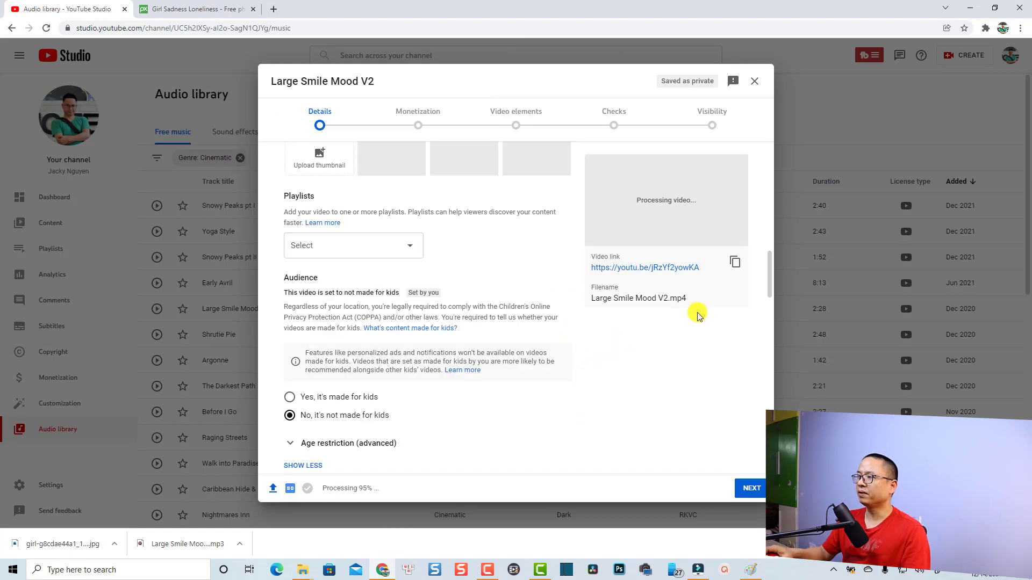
# Step: Add the tag "music for soul" to the video's tags in the upload details
pyautogui.scroll(-4, 404, 392)
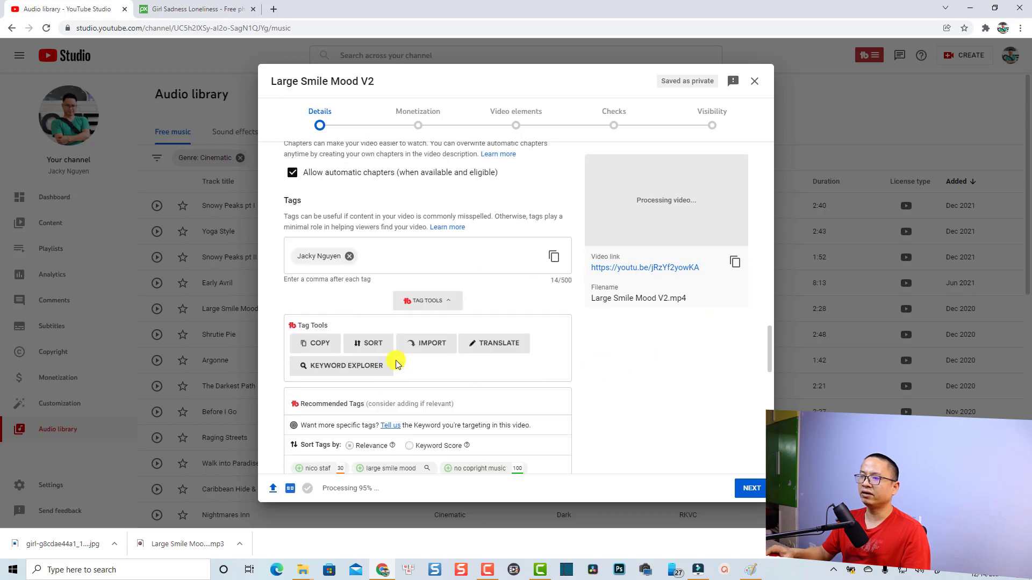
pyautogui.click(393, 256)
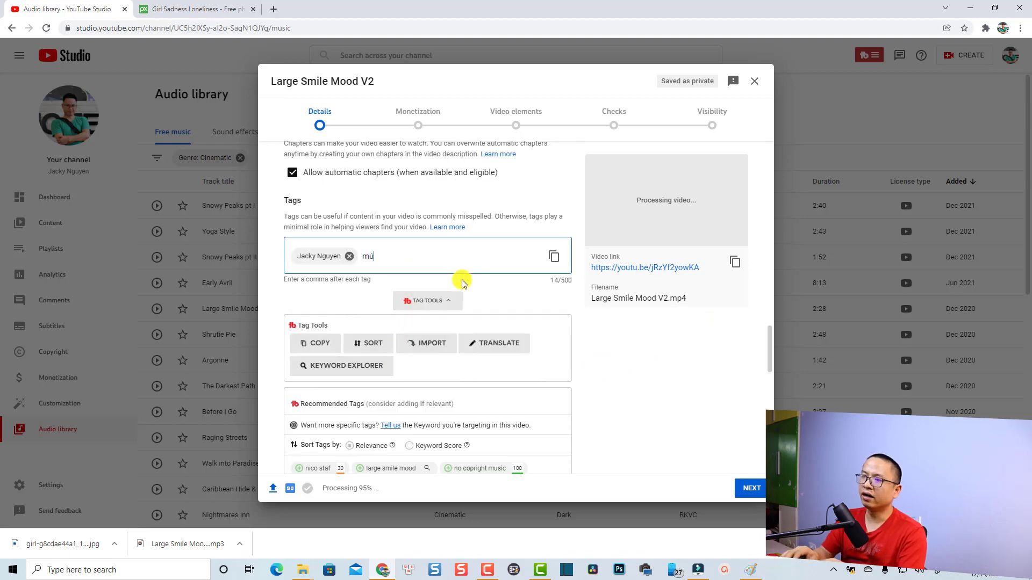
pyautogui.write('music for')
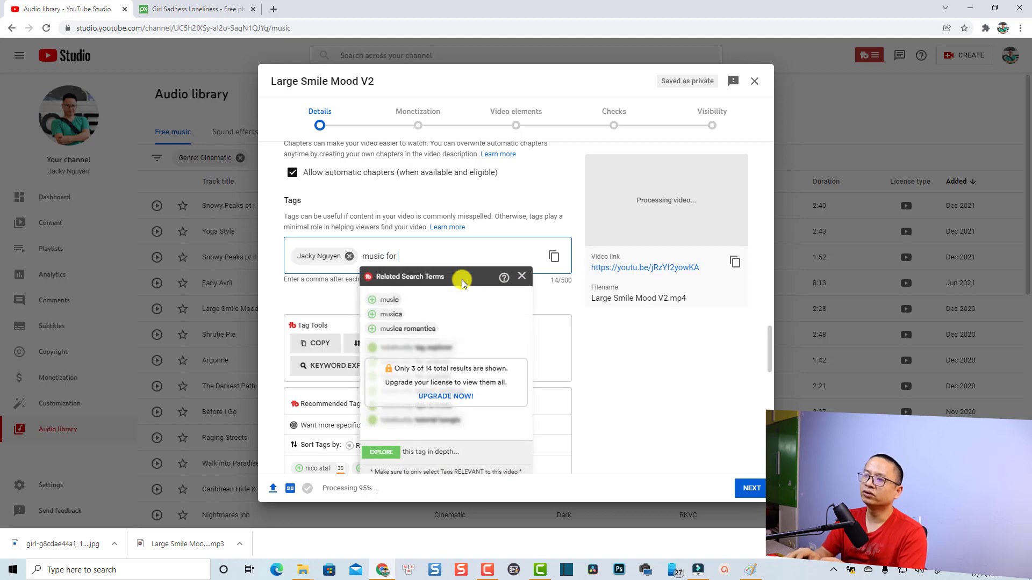
pyautogui.write(' soul,')
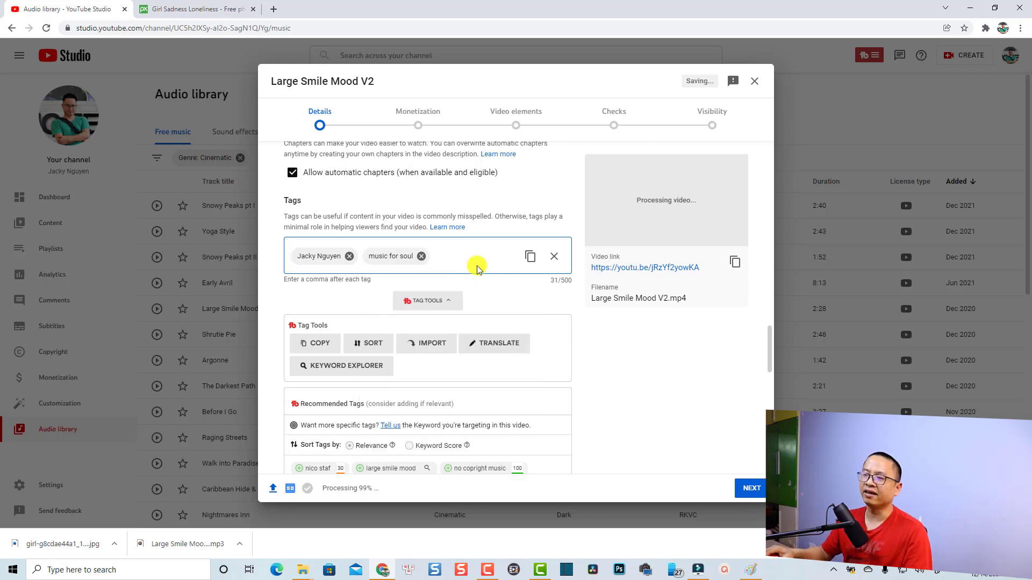
# Step: Proceed to the monetization settings and turn monetization on for the video
pyautogui.click(758, 492)
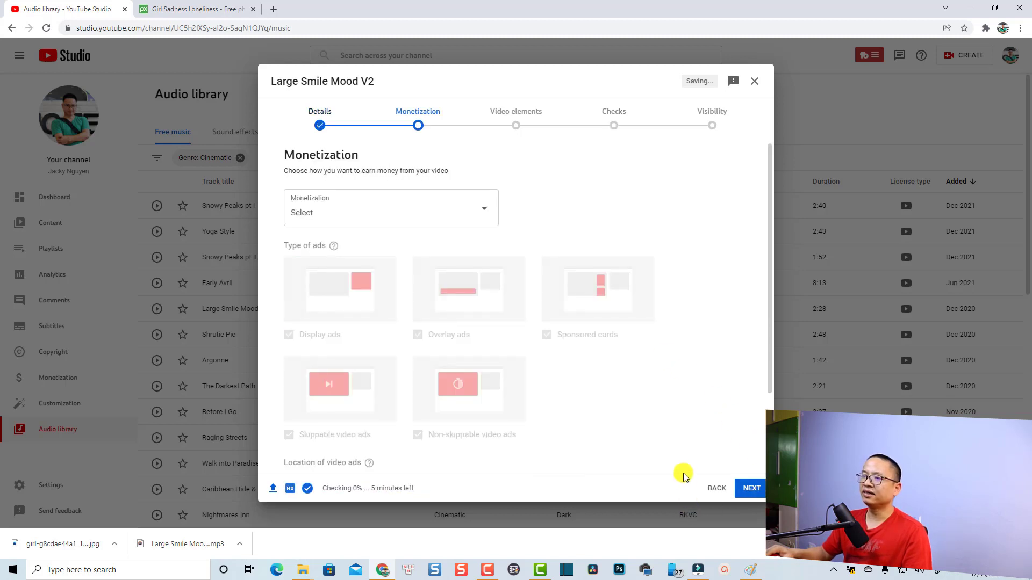
pyautogui.click(475, 211)
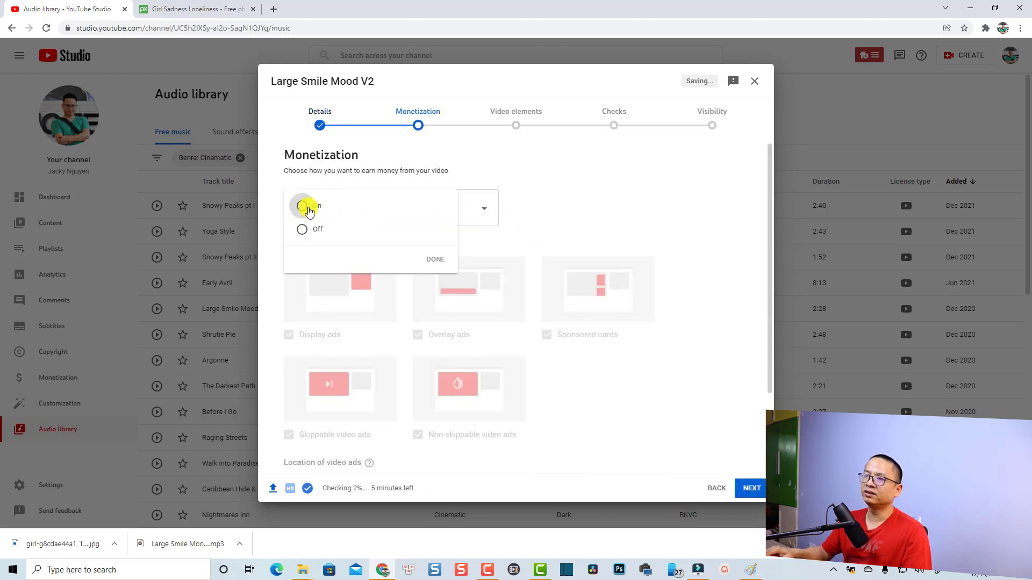
pyautogui.click(307, 208)
pyautogui.click(435, 259)
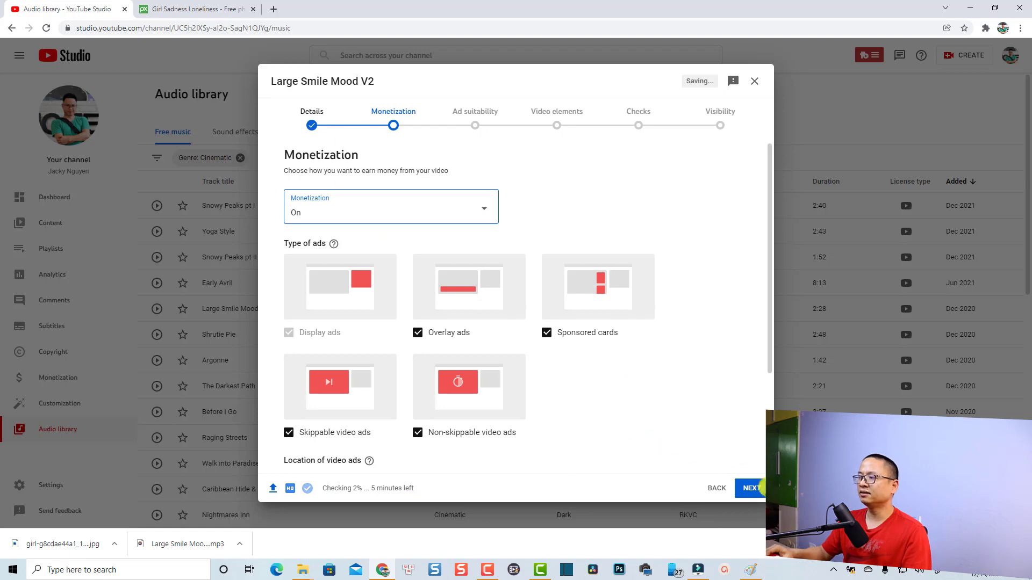
# Step: Rate the video's ad suitability as "None of the above" and submit the rating
pyautogui.click(752, 489)
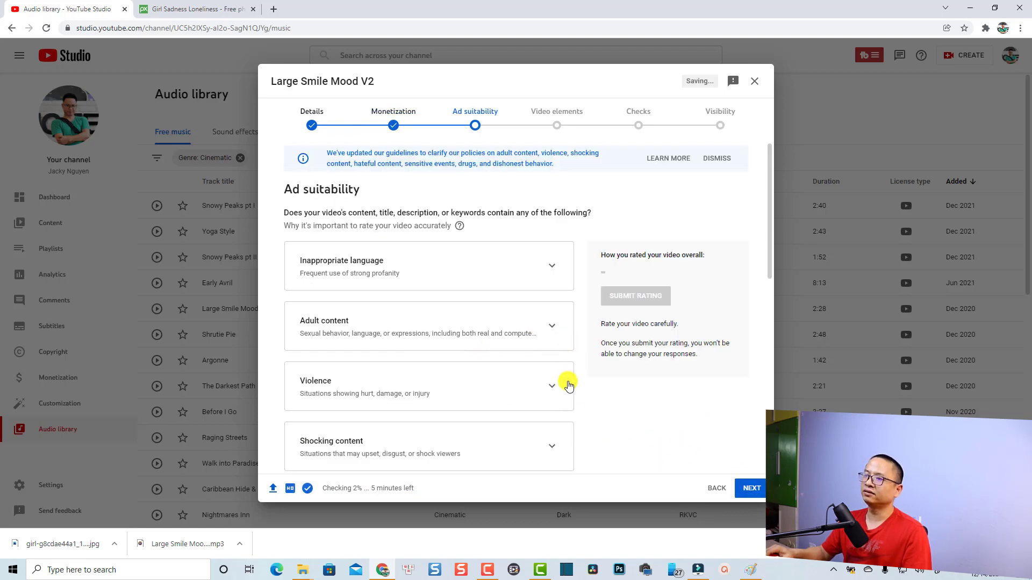
pyautogui.scroll(-3, 505, 376)
pyautogui.scroll(-5, 483, 373)
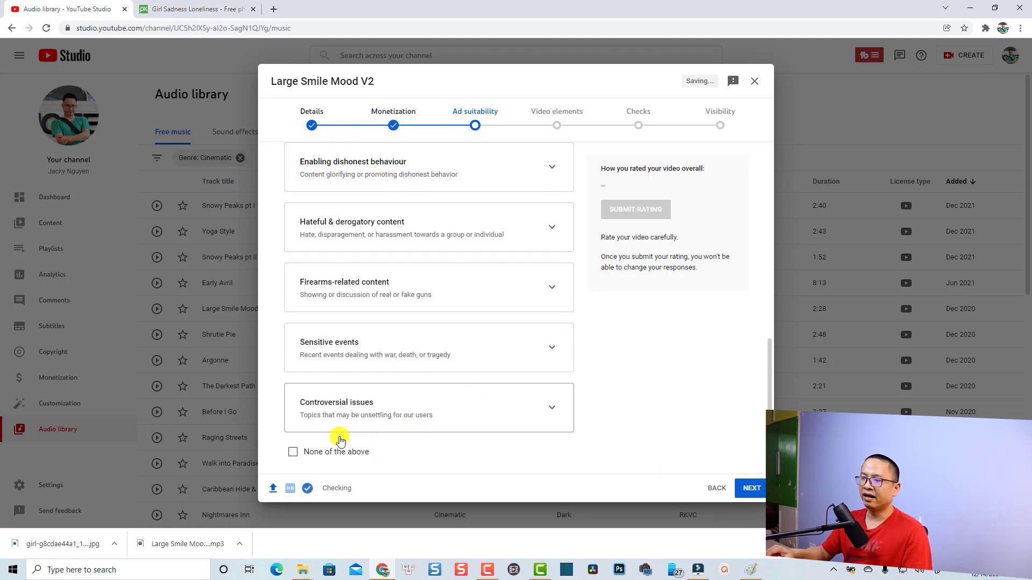
pyautogui.click(295, 456)
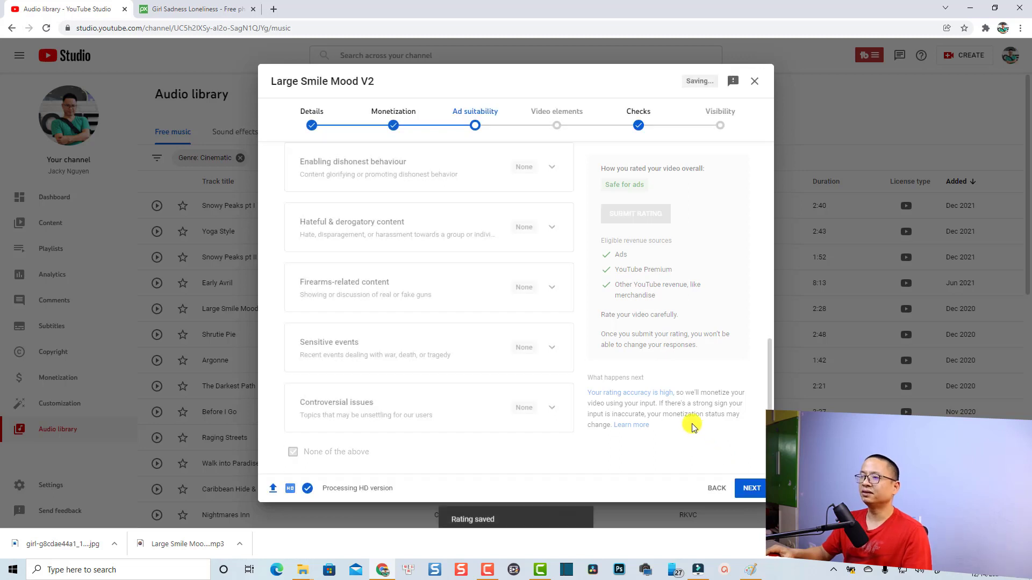
# Step: Continue past the video elements and checks without adding anything, and save the video with Private visibility
pyautogui.click(749, 488)
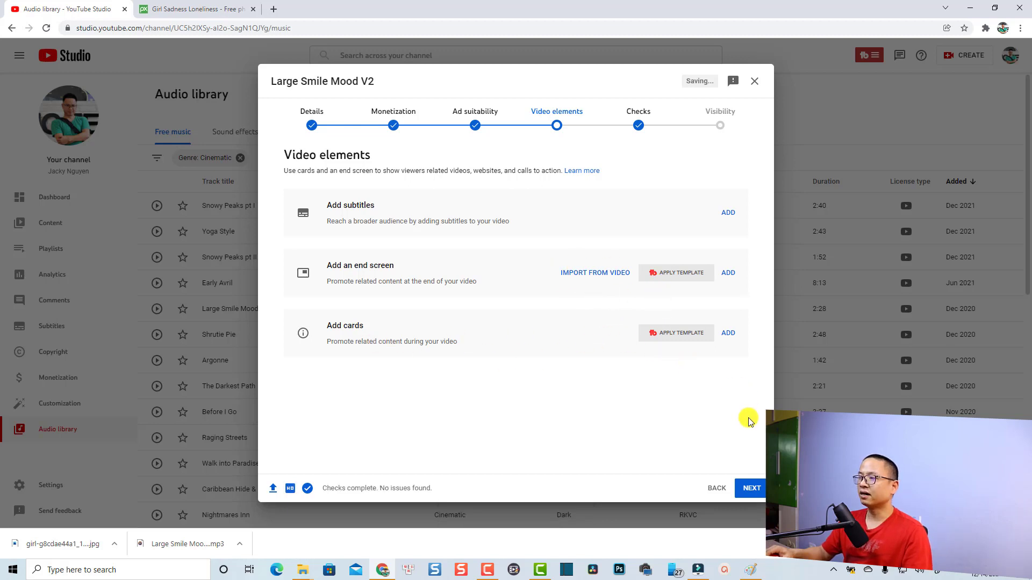
pyautogui.click(752, 489)
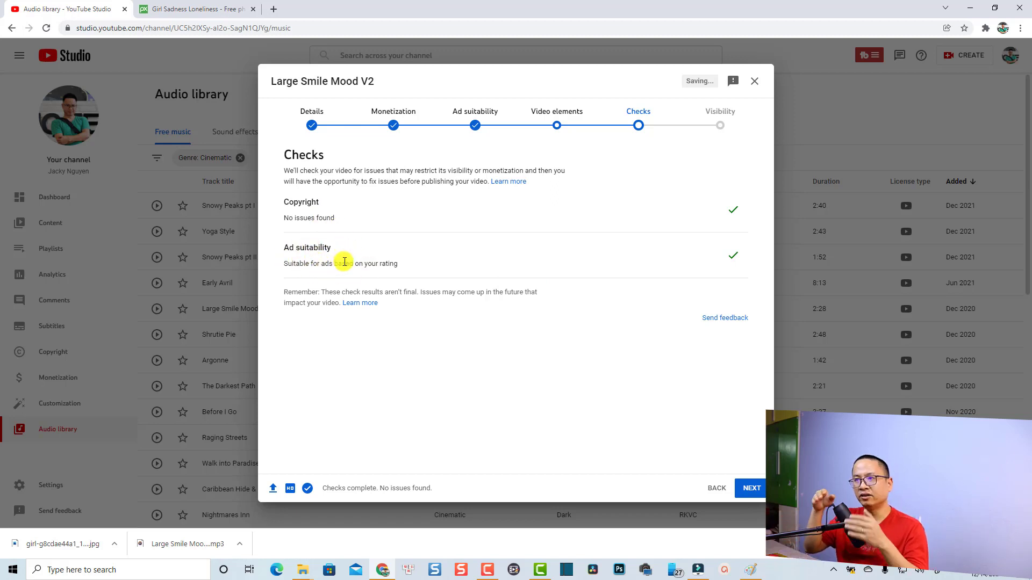
pyautogui.click(752, 488)
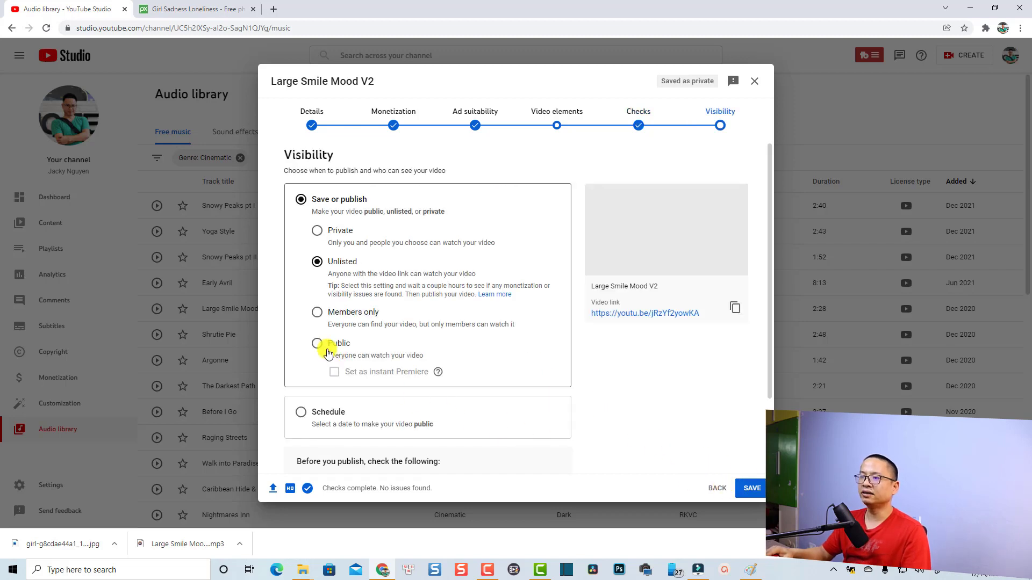
pyautogui.click(317, 345)
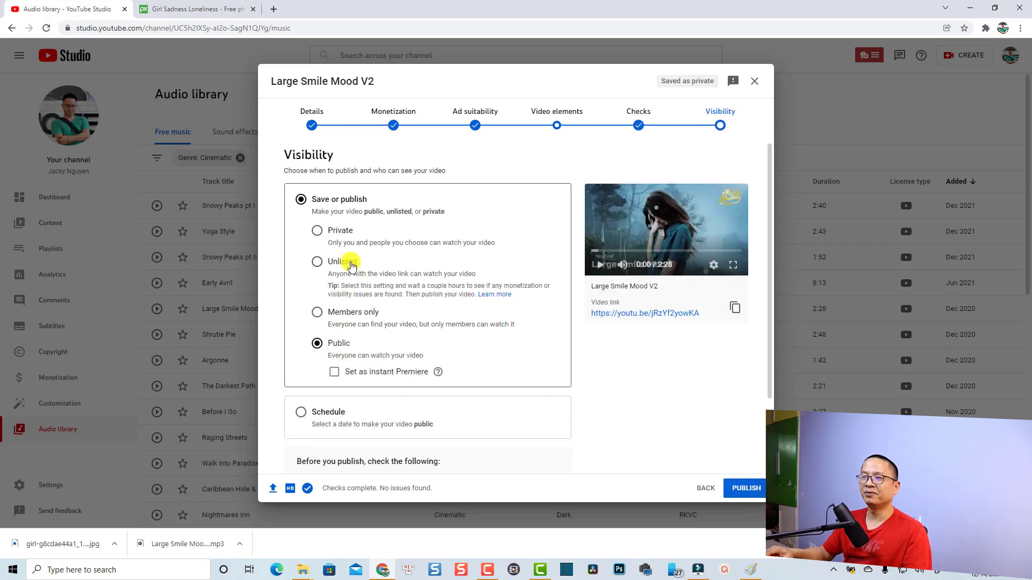
pyautogui.click(317, 231)
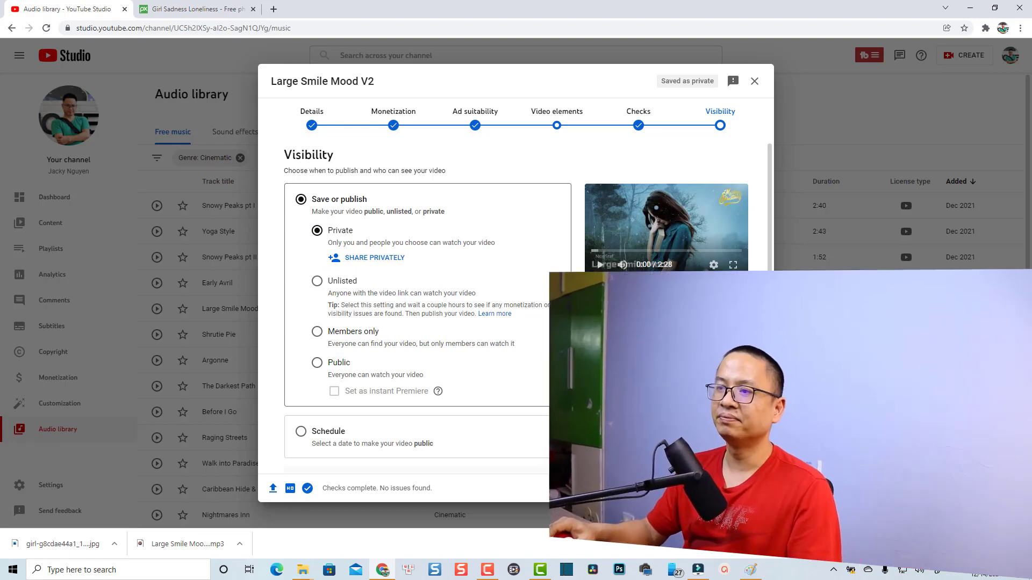
pyautogui.click(748, 488)
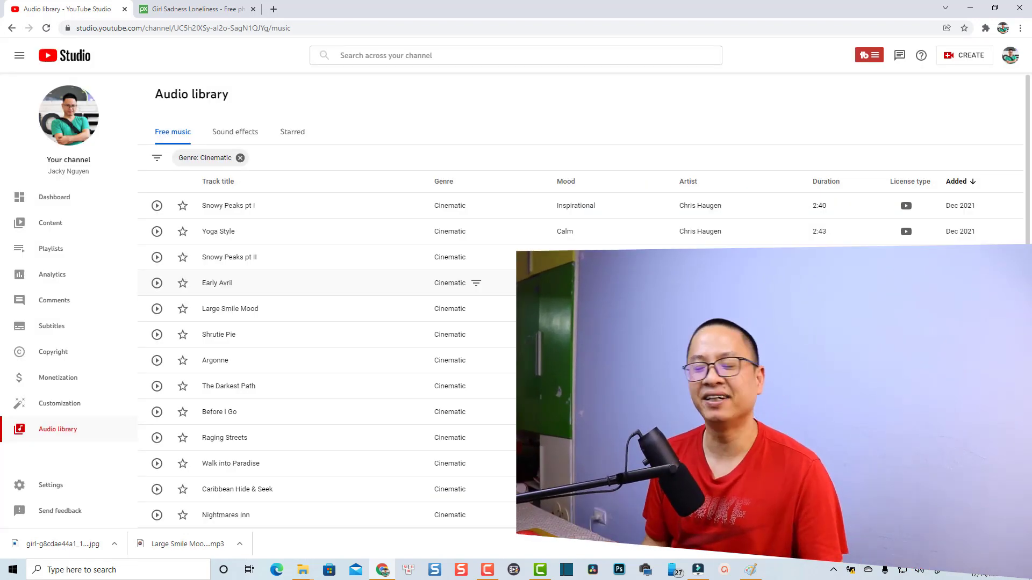